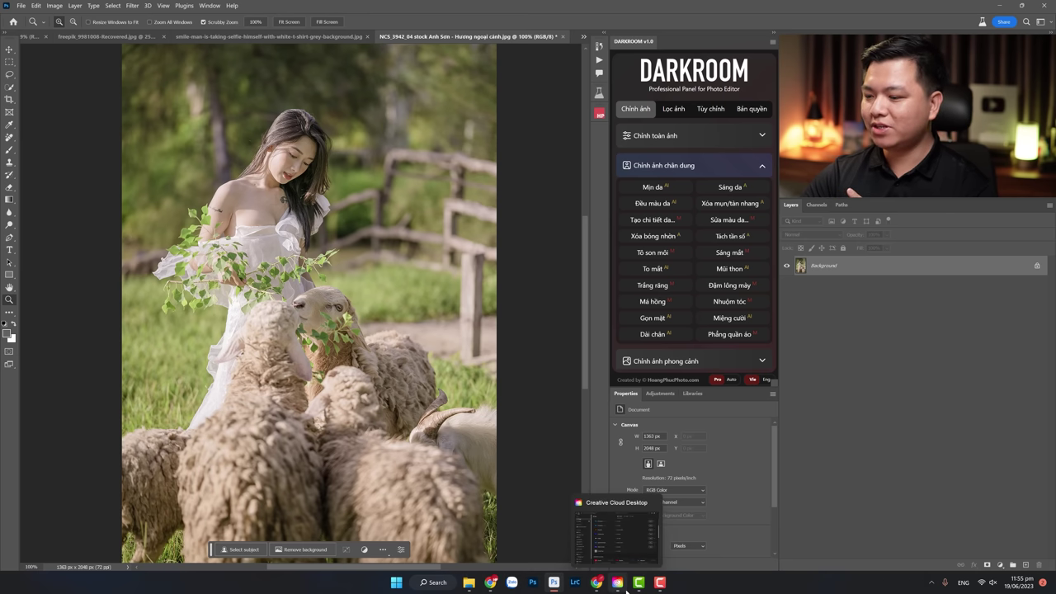
Bring the Creative Cloud Desktop window forward from the Windows taskbar
click(626, 589)
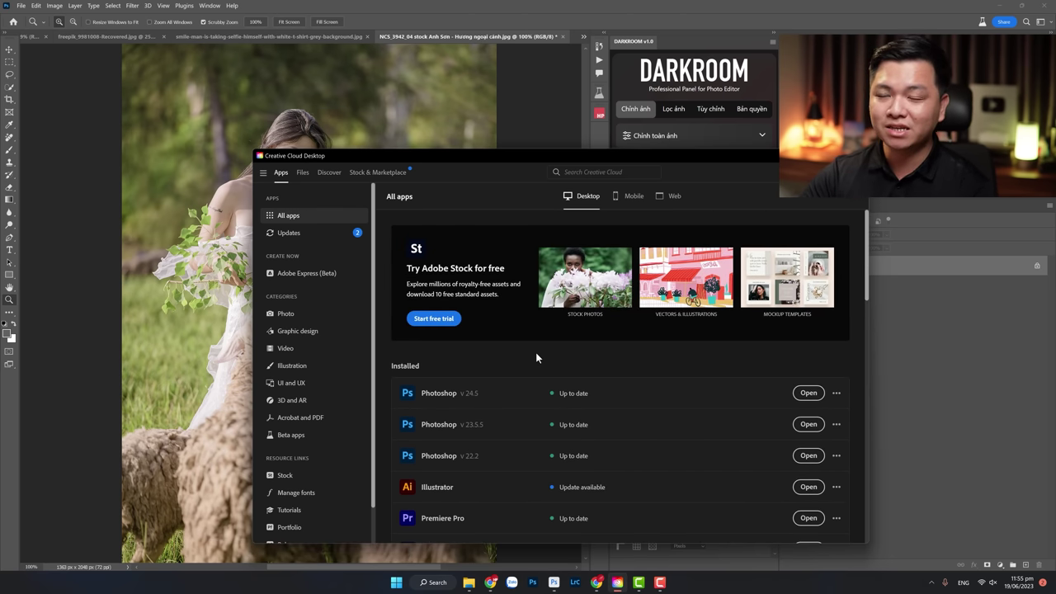
Confirm under Beta apps that Photoshop (Beta) is installed and up to date, then close Creative Cloud
drag(551, 155, 376, 122)
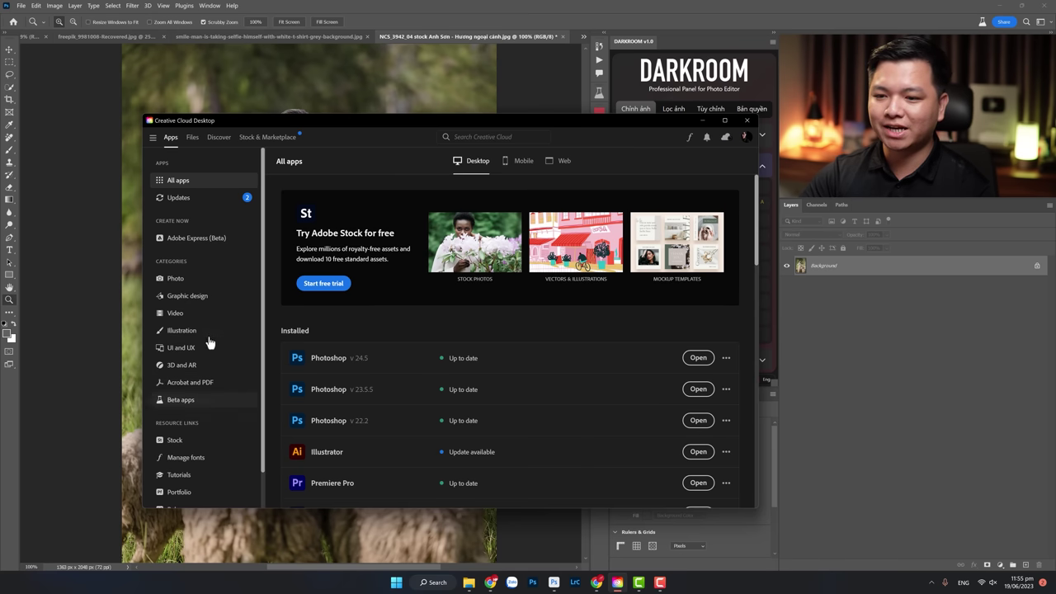
click(181, 400)
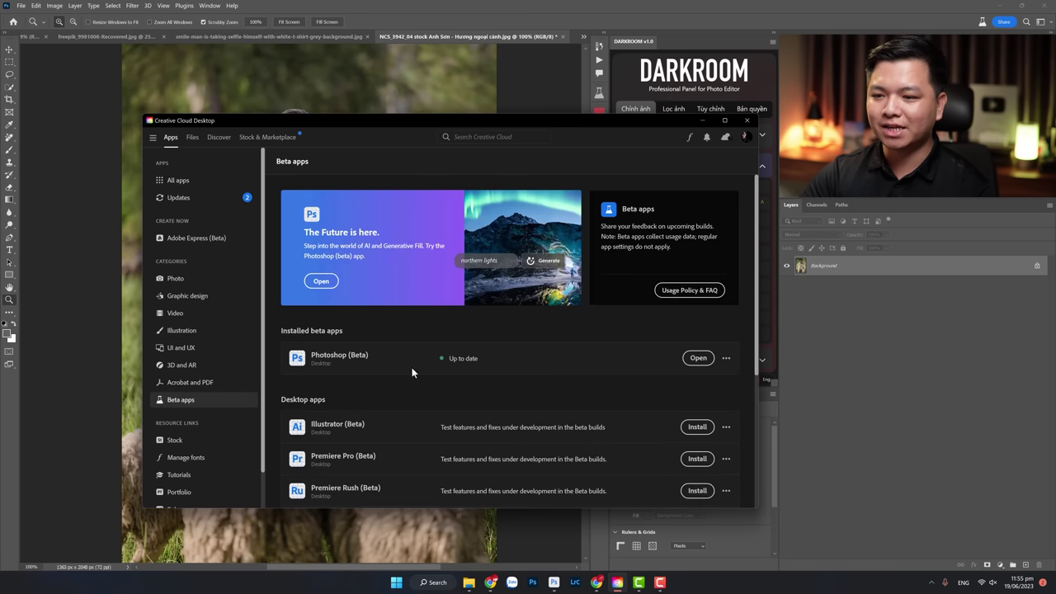
scroll(363, 401, down, 1)
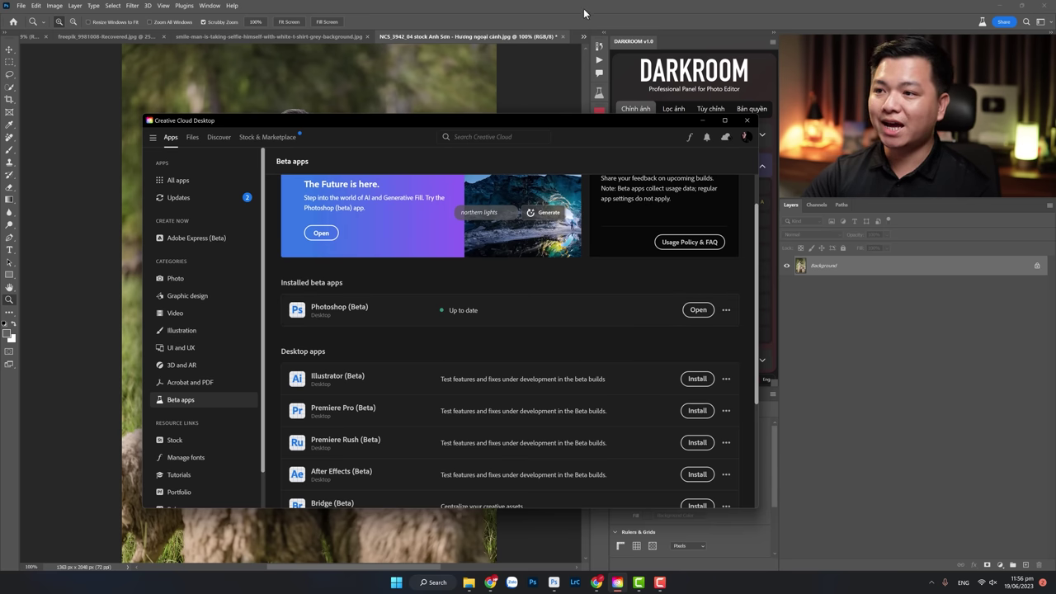
click(533, 583)
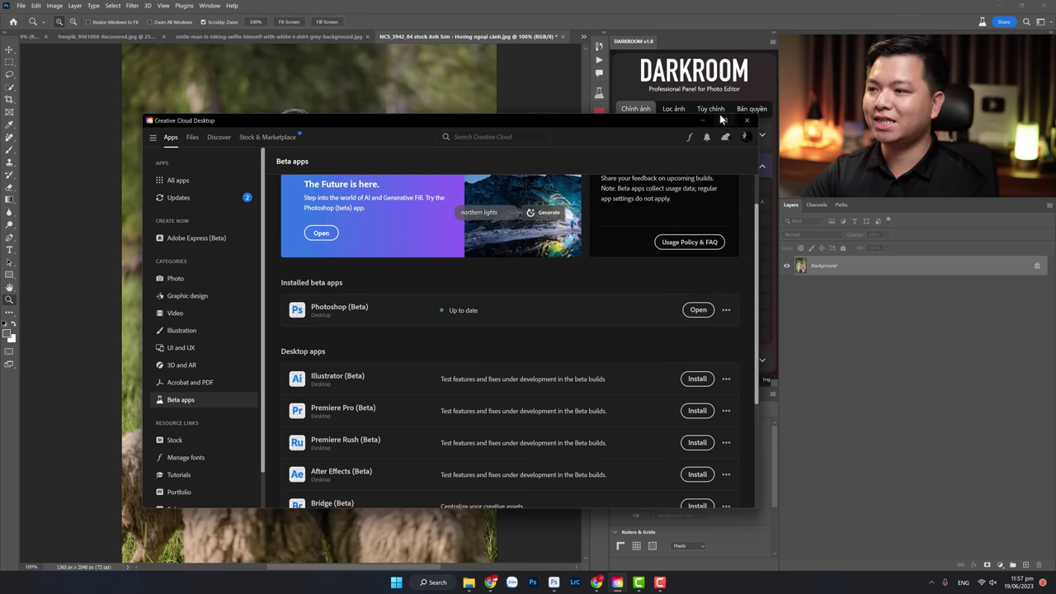
click(747, 120)
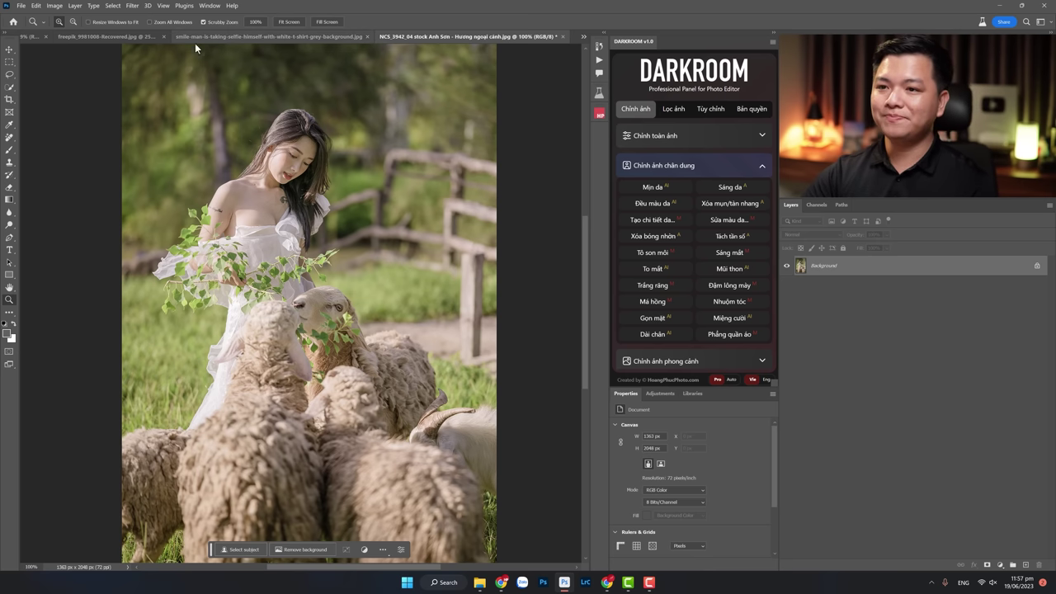
Switch to DSC02696-Recovered.JPG and test a rectangular selection over the wall, then clear it
click(29, 36)
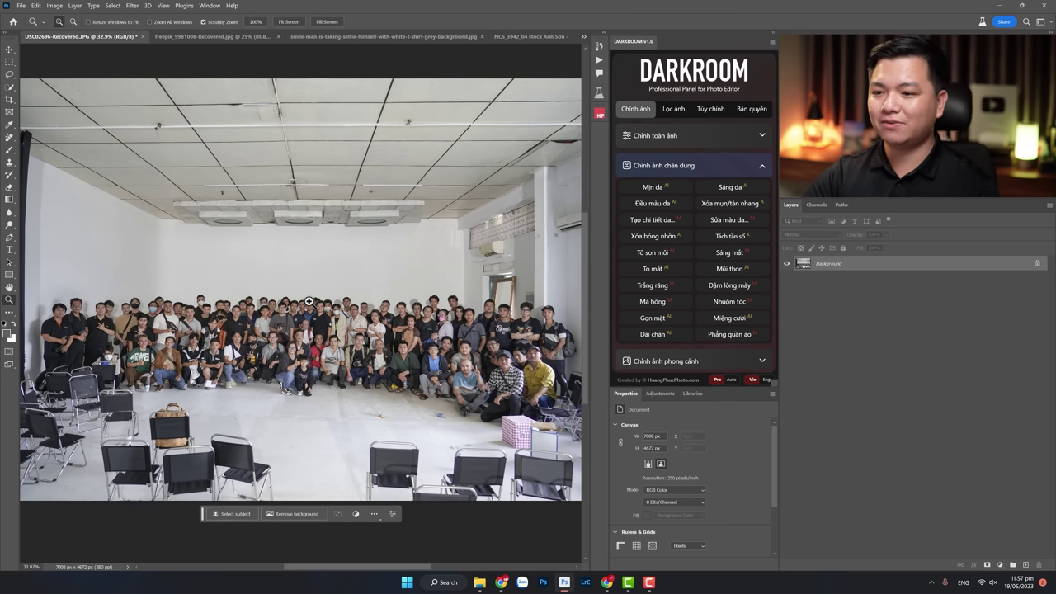
click(9, 63)
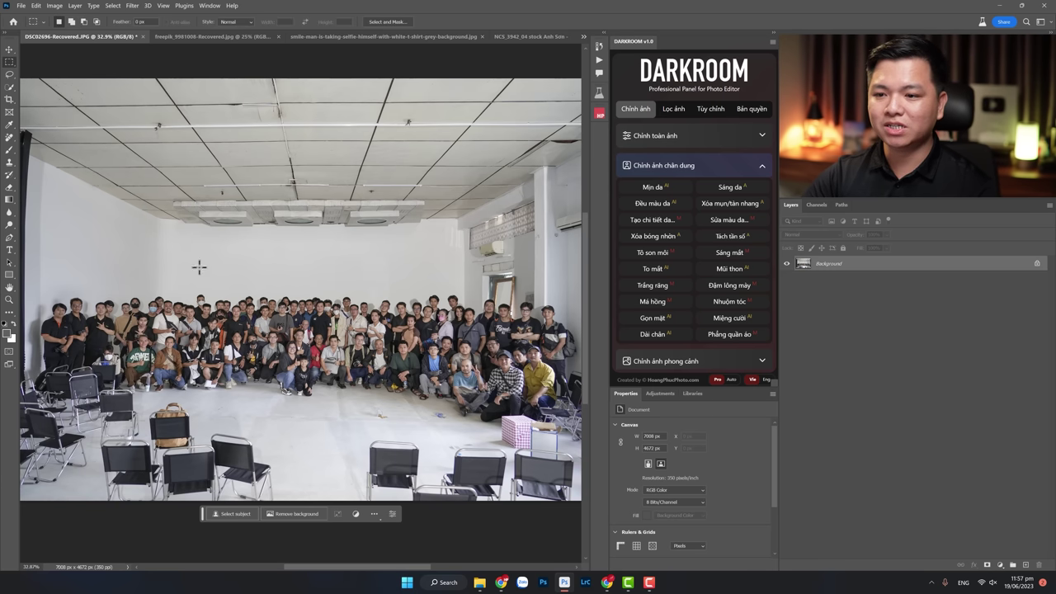
drag(176, 257, 421, 385)
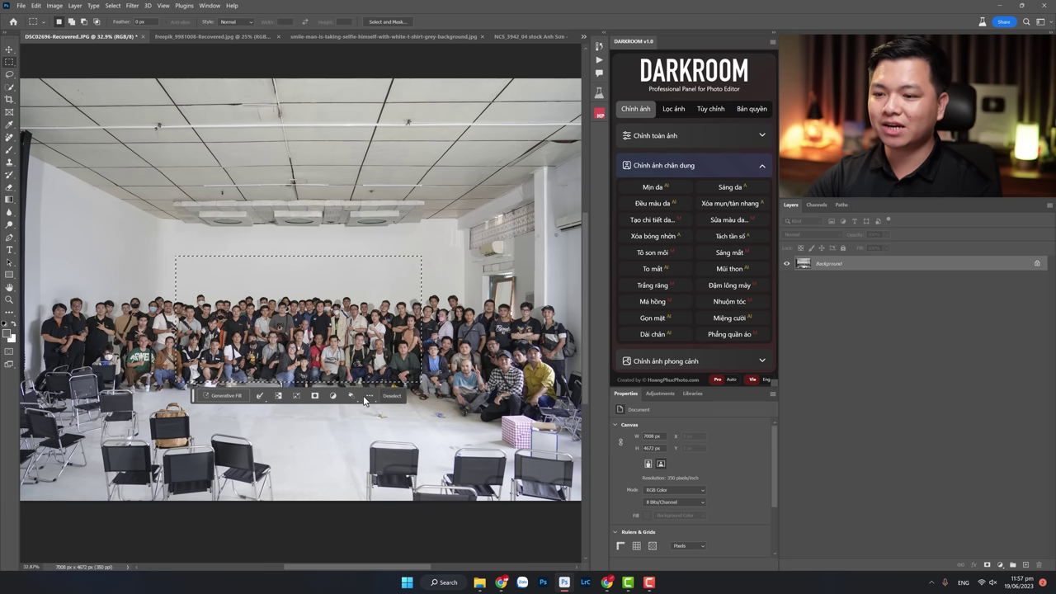
click(392, 396)
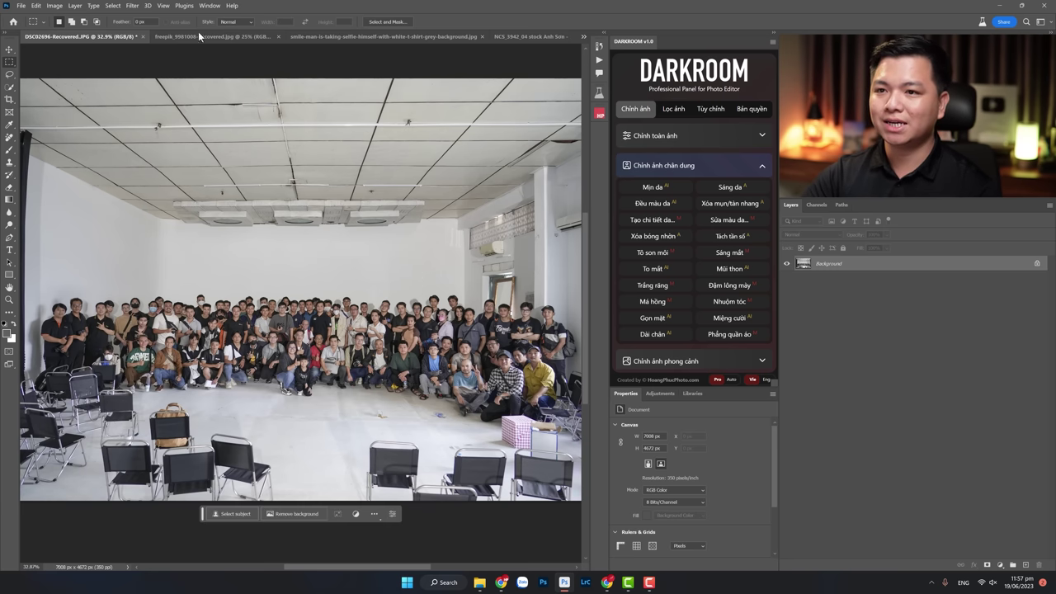
Turn the Contextual Task Bar off and back on, testing rectangular selections each way
click(201, 11)
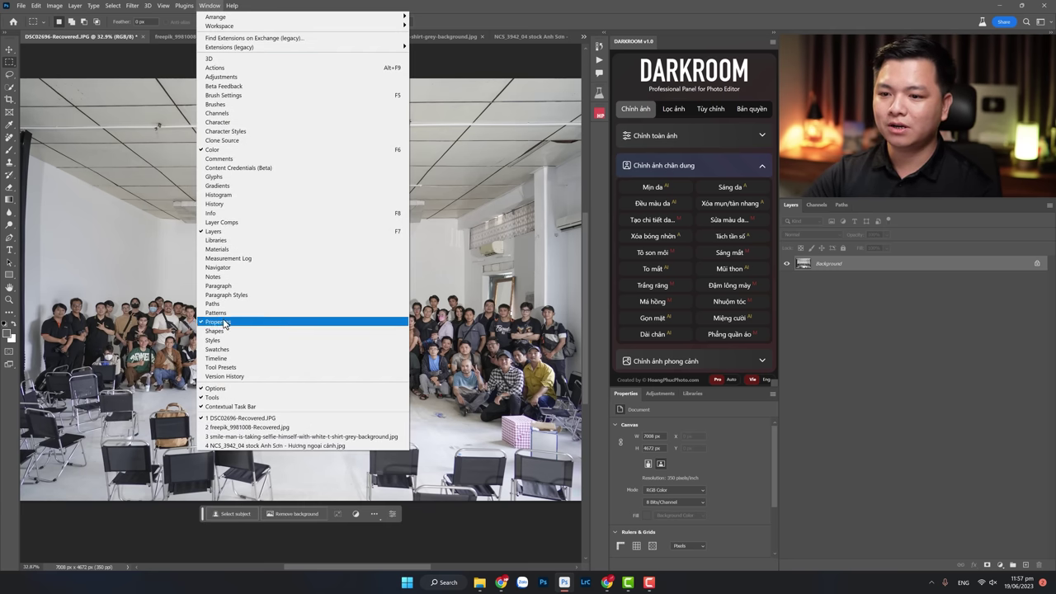
click(255, 406)
drag(173, 242, 352, 305)
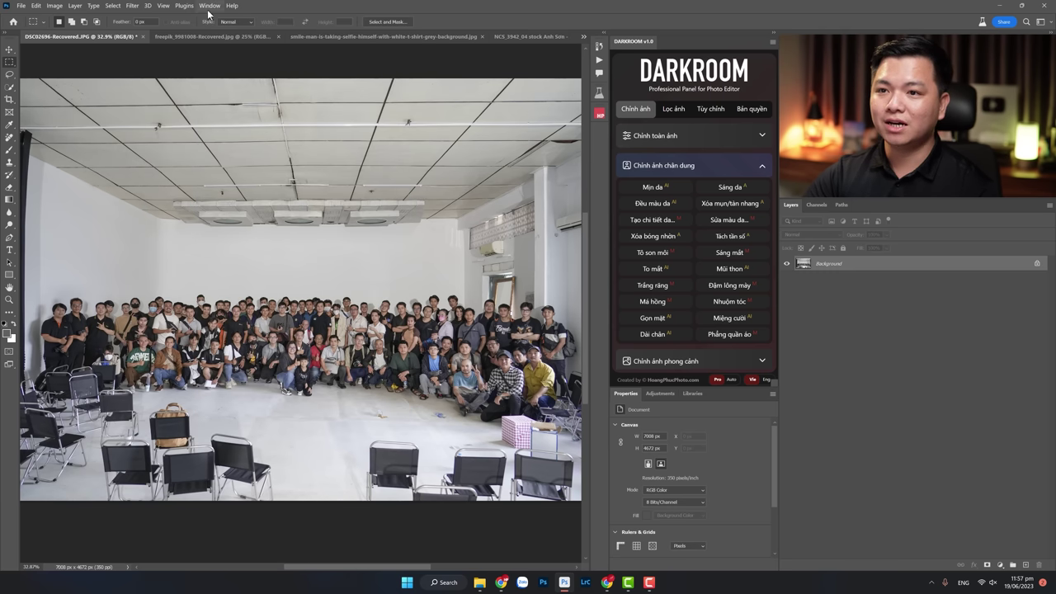
click(210, 6)
click(254, 407)
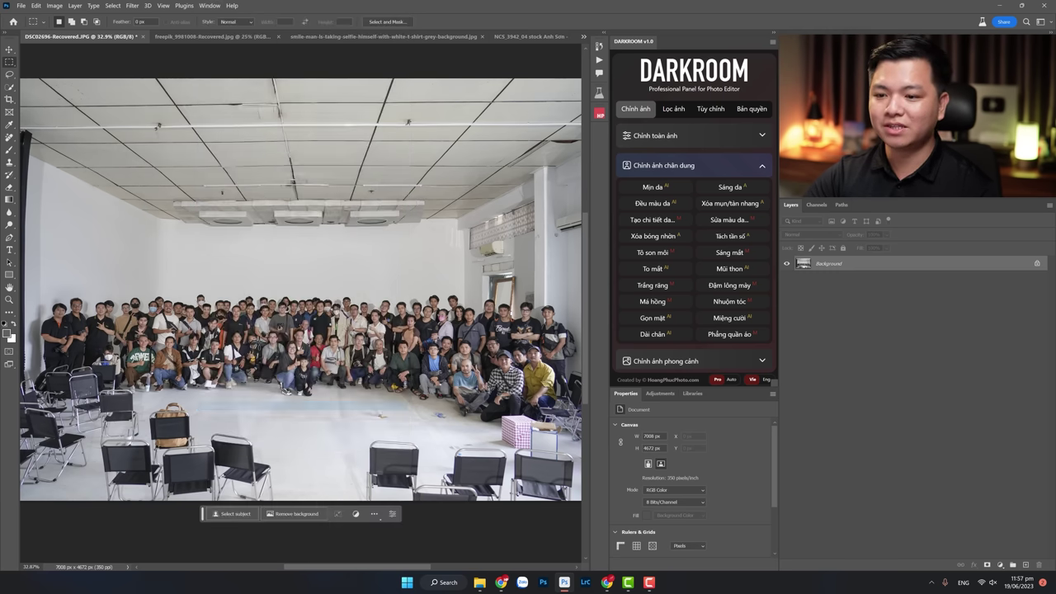
drag(153, 246, 443, 412)
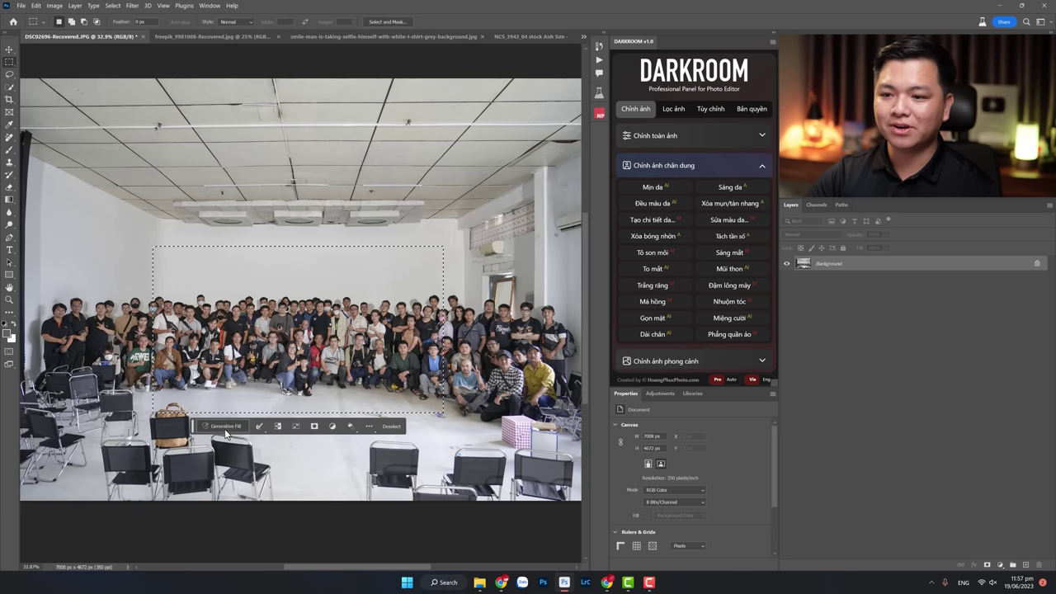
Browse the Edit menu, clear the selection and zoom out to the whole group photo
click(36, 6)
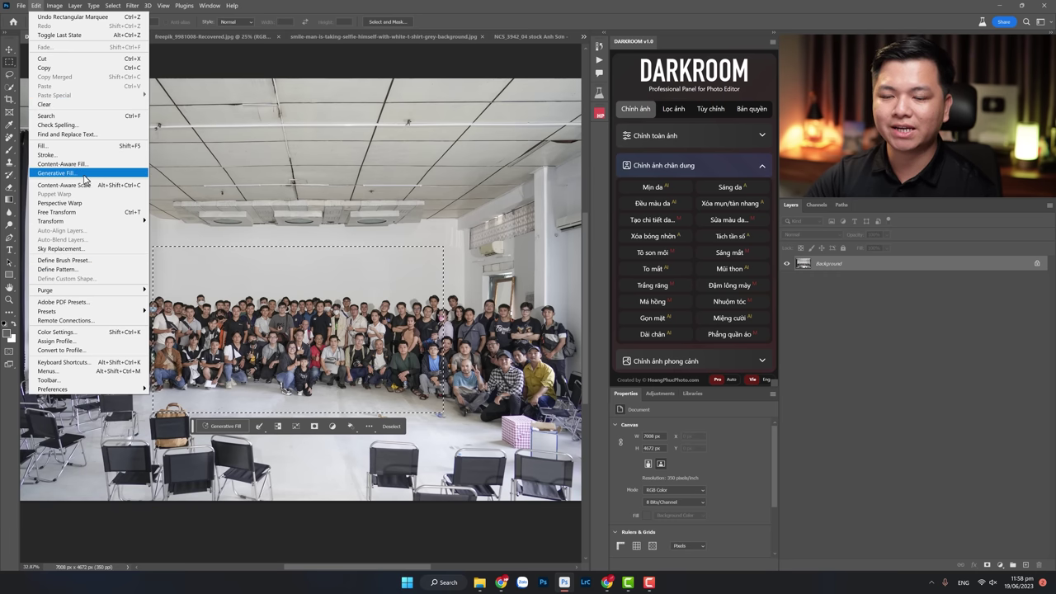
click(223, 428)
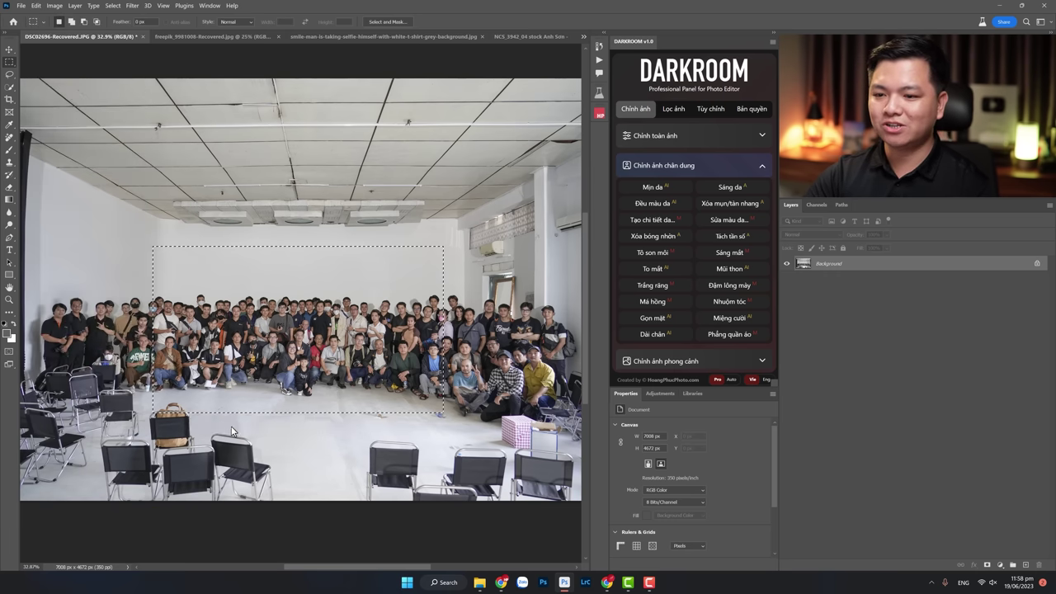
click(470, 86)
key(a)
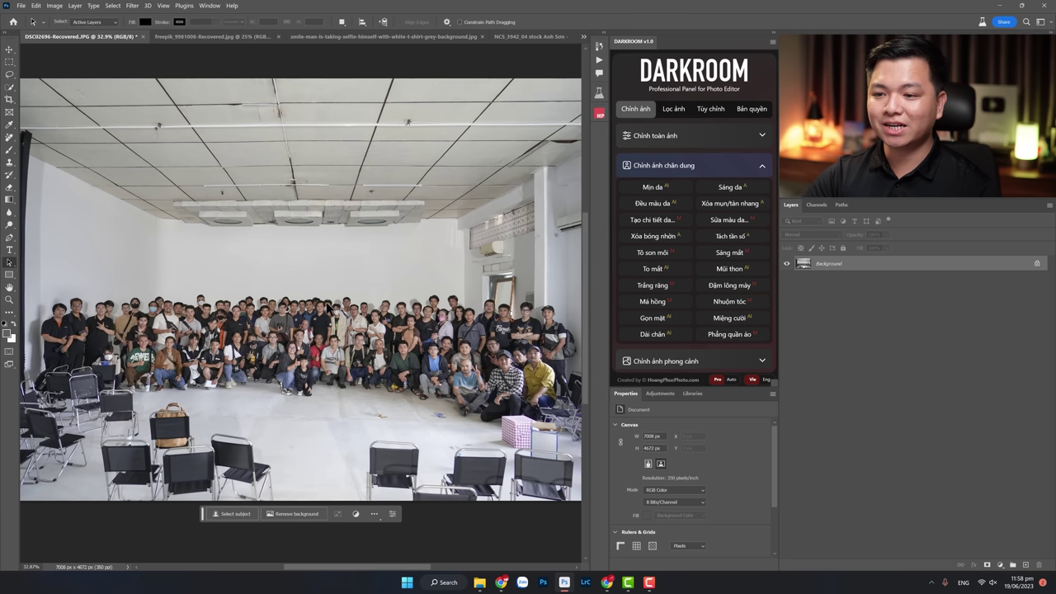
click(9, 300)
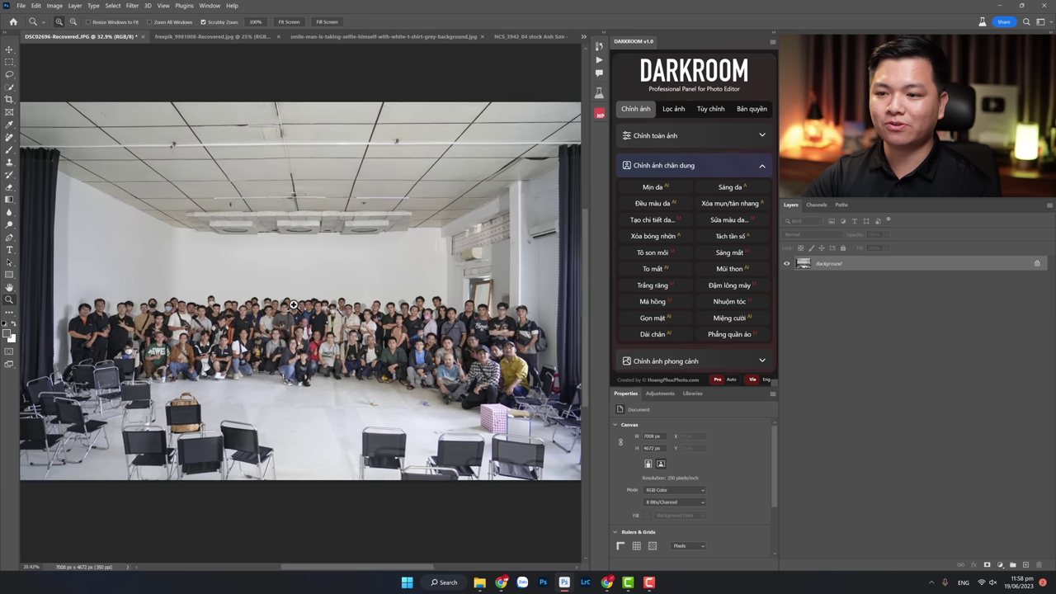
scroll(293, 306, down, 2)
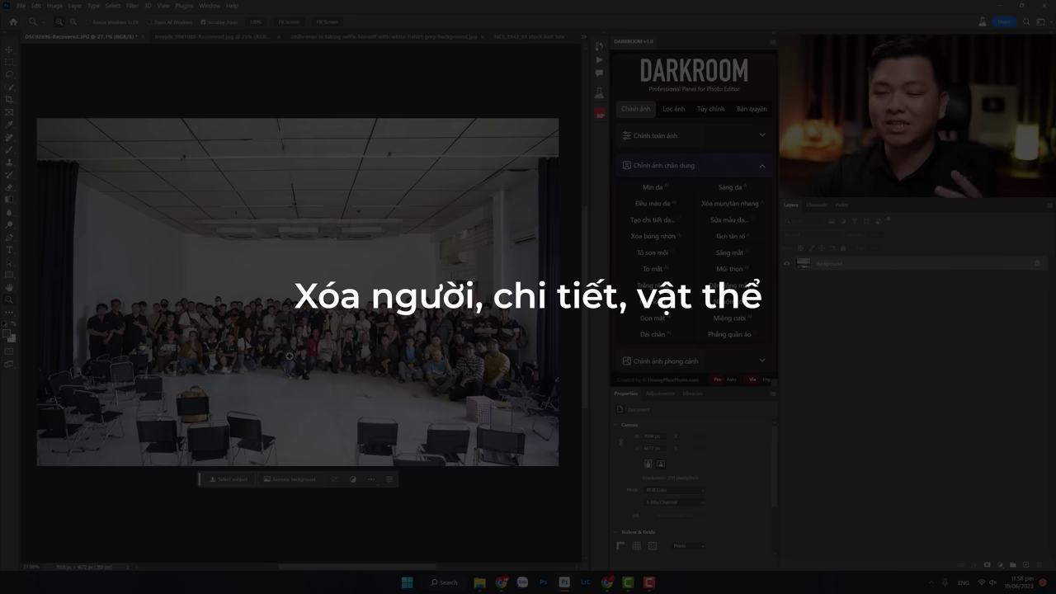
drag(291, 357, 220, 385)
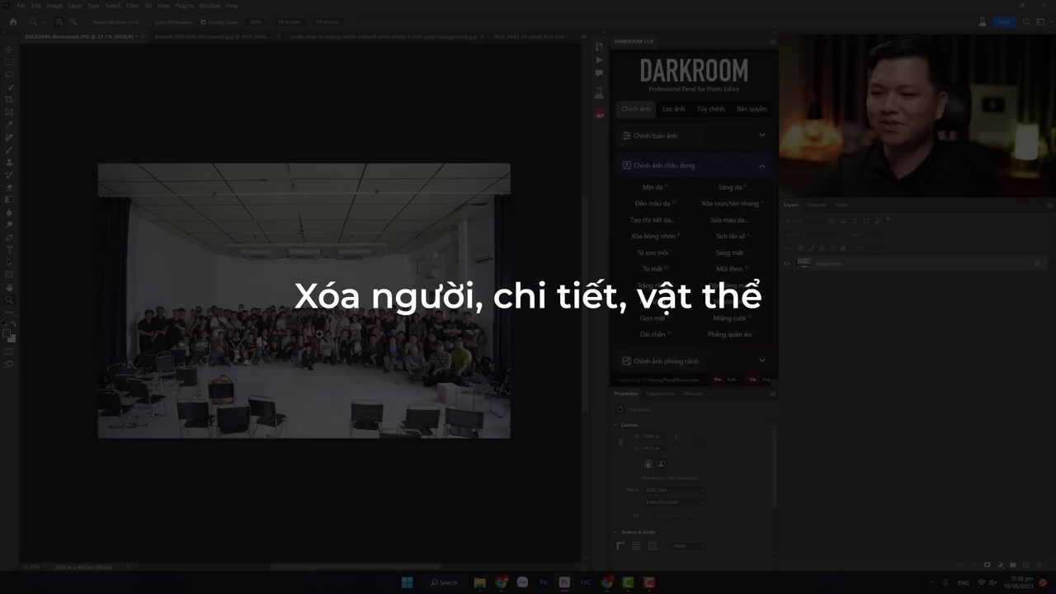
mouse_move(310, 311)
mouse_down()
mouse_move(334, 316)
mouse_move(290, 368)
mouse_up()
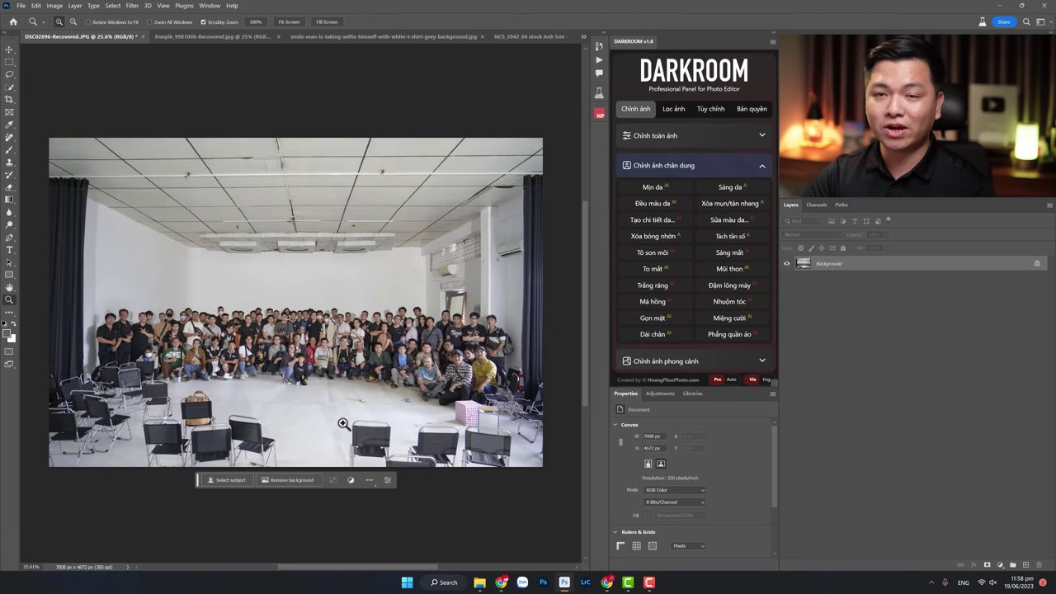
Lasso the empty foreground chairs and remove them with an empty-prompt Generative Fill
click(8, 77)
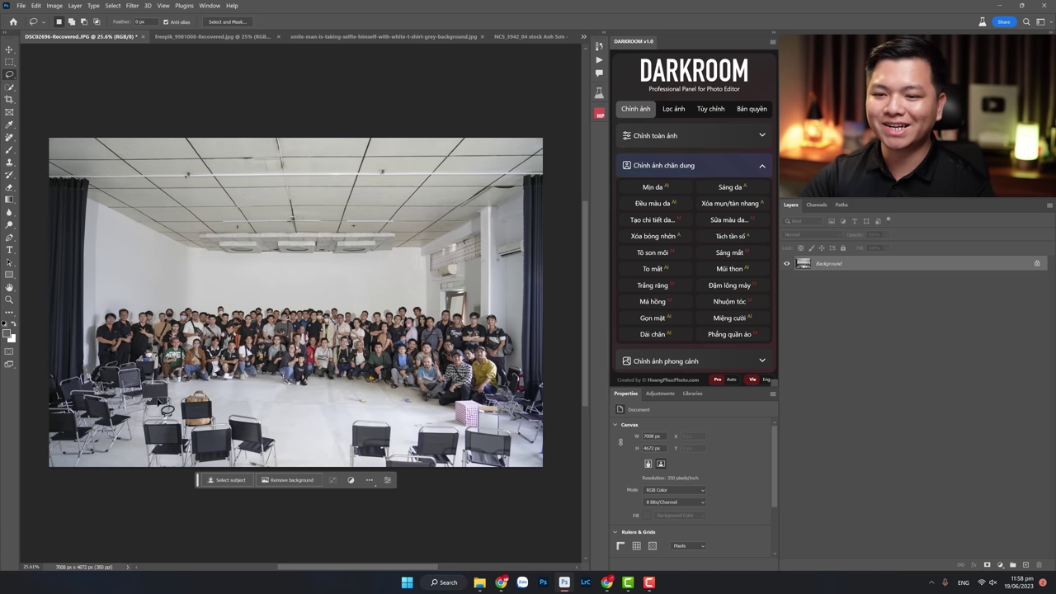
drag(174, 384, 172, 383)
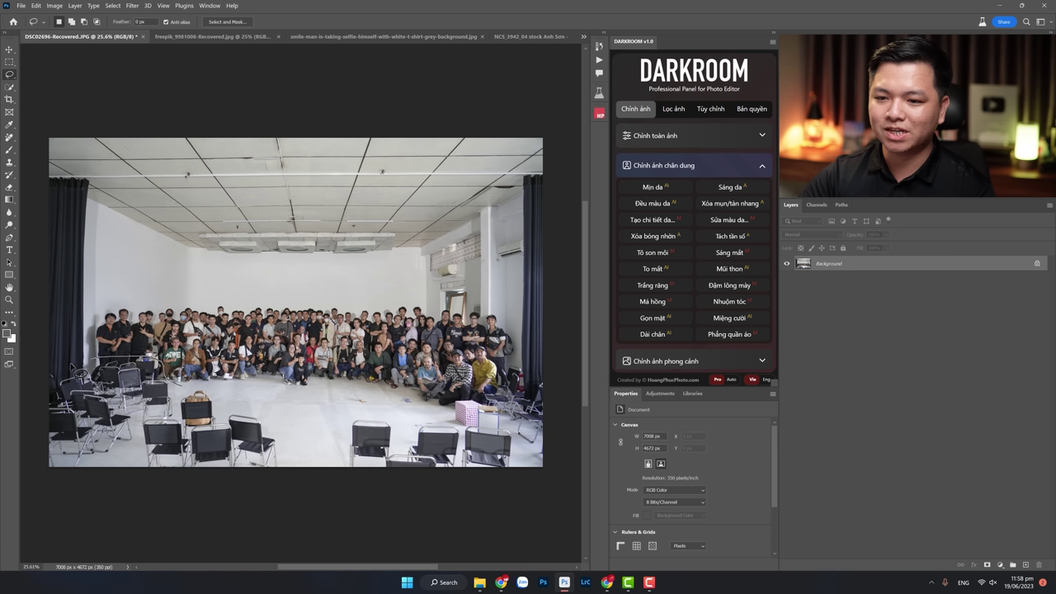
drag(31, 448, 554, 390)
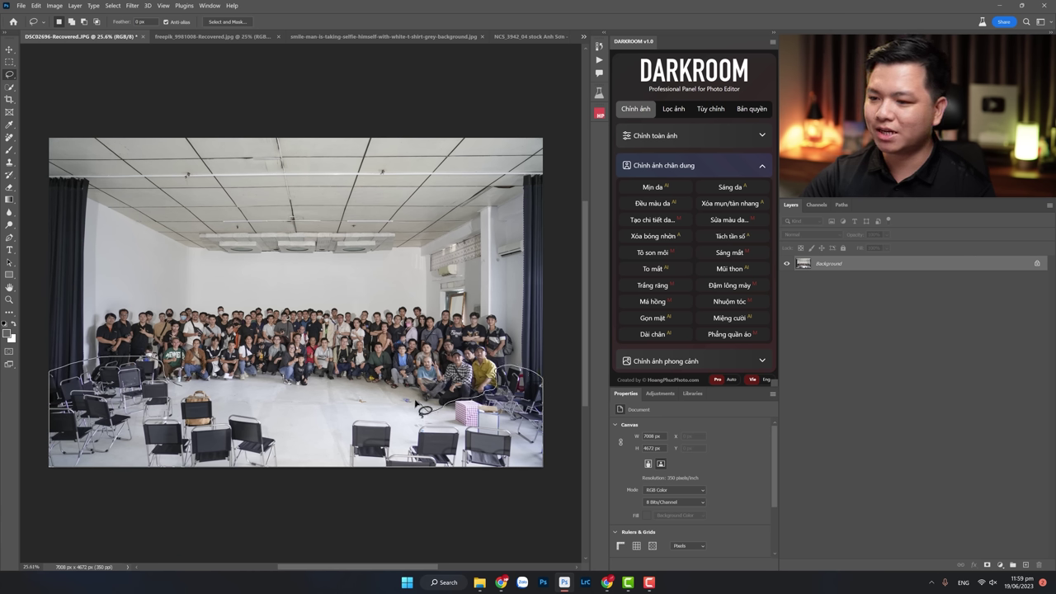
drag(225, 400, 198, 442)
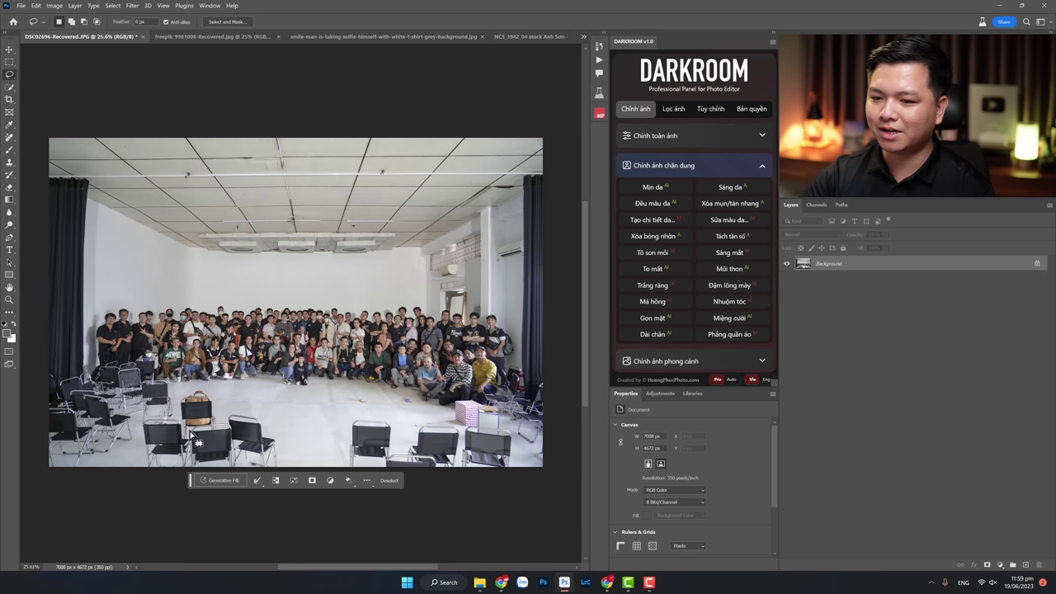
click(220, 480)
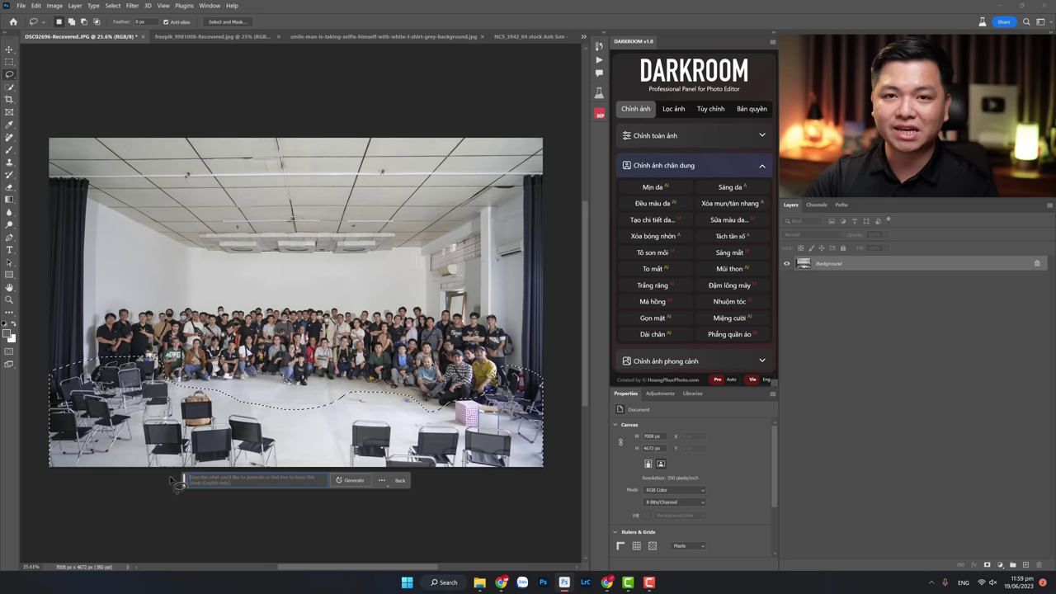
click(216, 480)
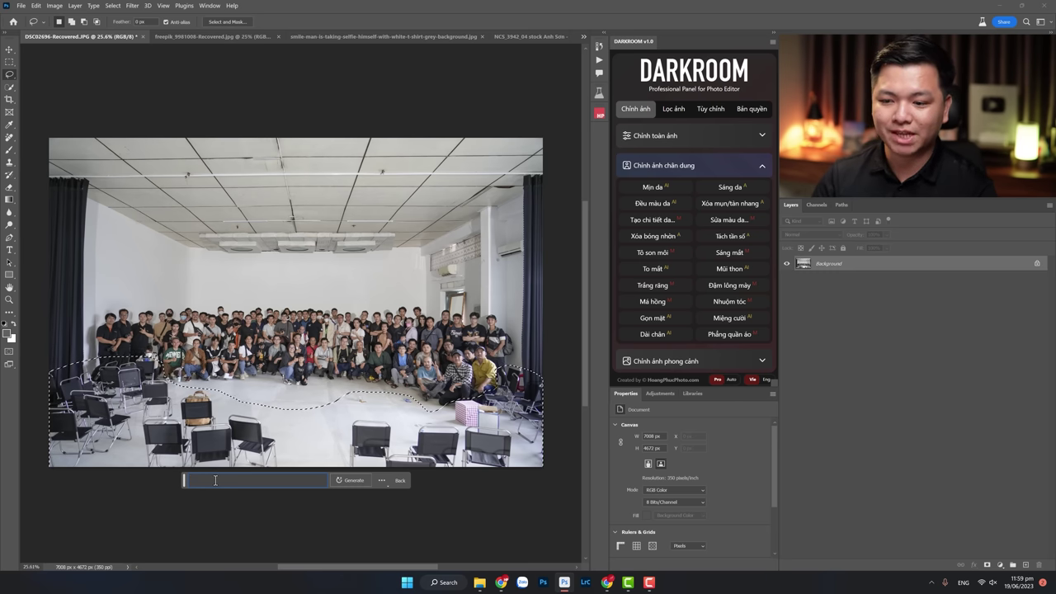
click(346, 483)
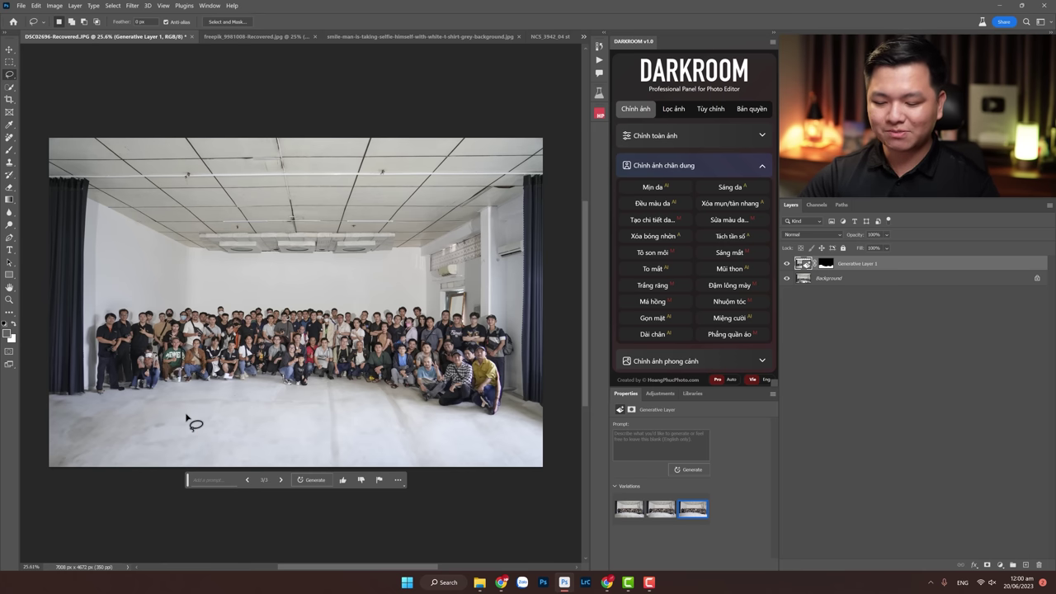
Zoom in on the group's left side and lasso the standing man's blurred legs
key(z)
mouse_move(116, 384)
mouse_down()
mouse_move(168, 387)
mouse_move(244, 356)
mouse_up()
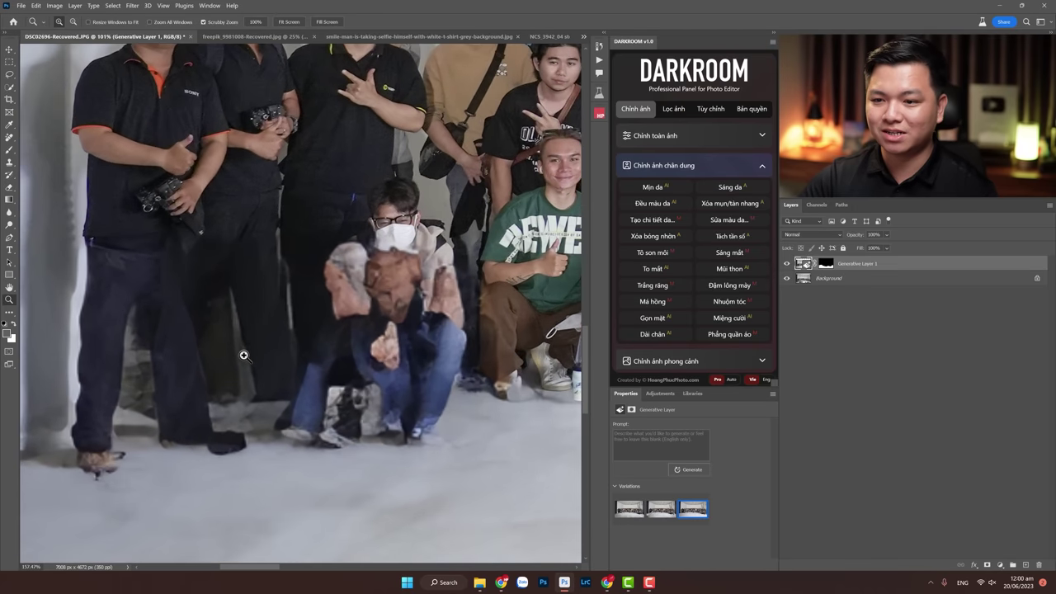
click(9, 74)
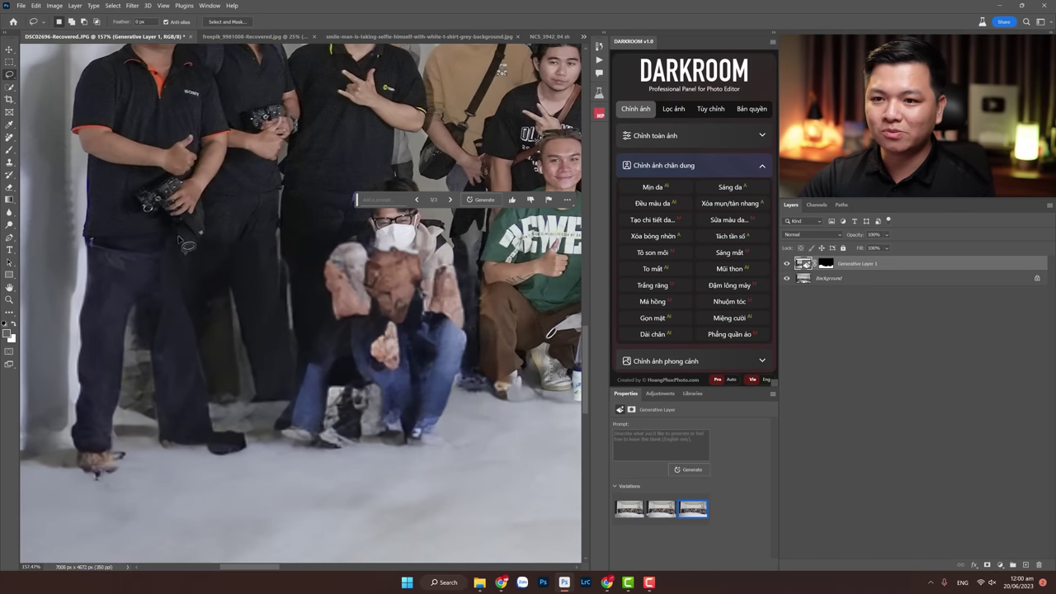
drag(235, 239, 141, 246)
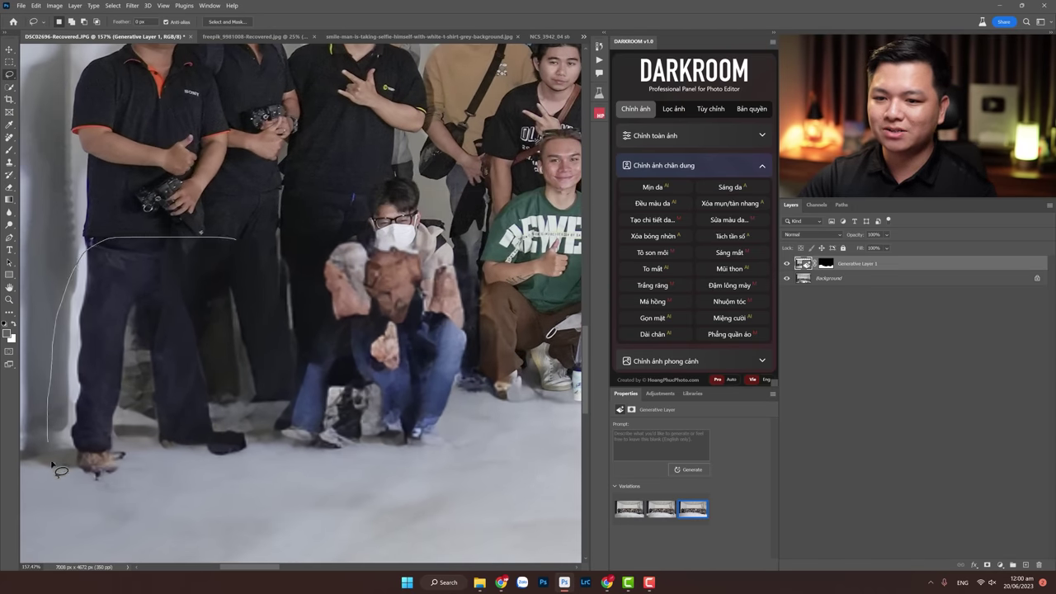
drag(54, 465, 232, 493)
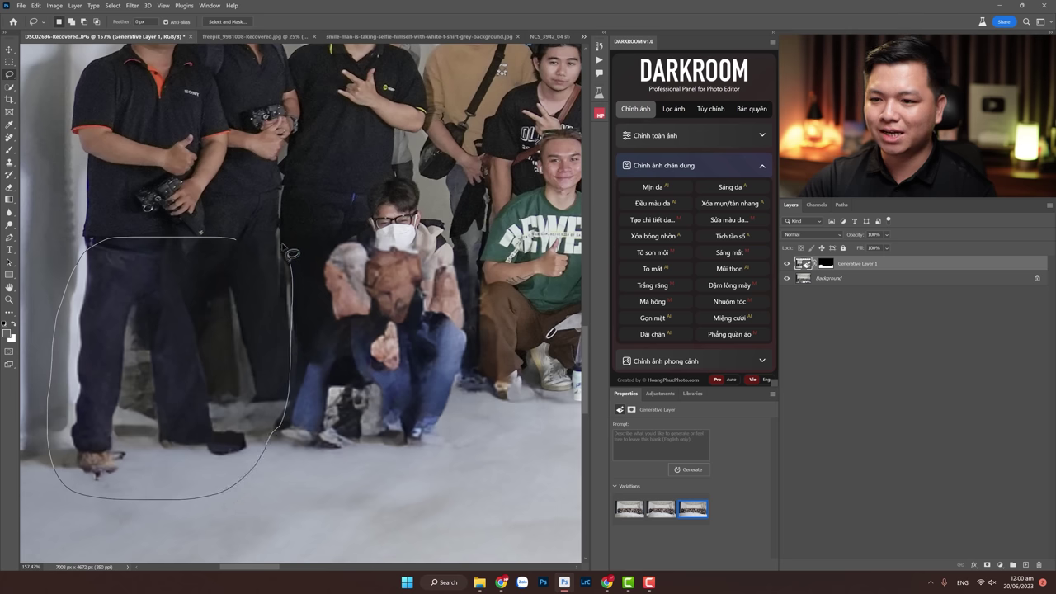
drag(295, 342, 289, 247)
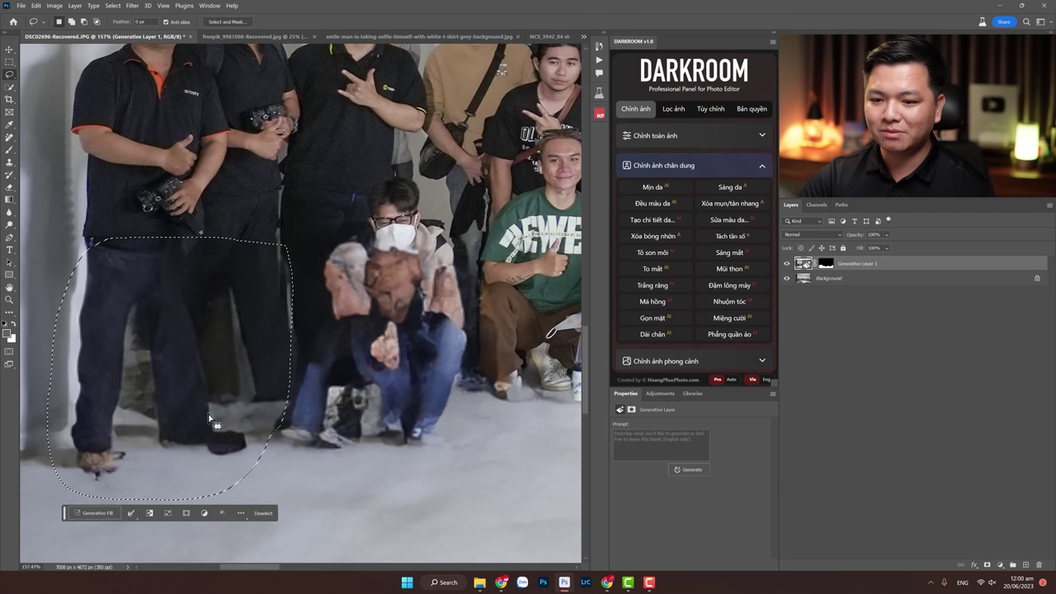
Generate new legs with an empty prompt, keep the third variation, and compare before and after
click(109, 514)
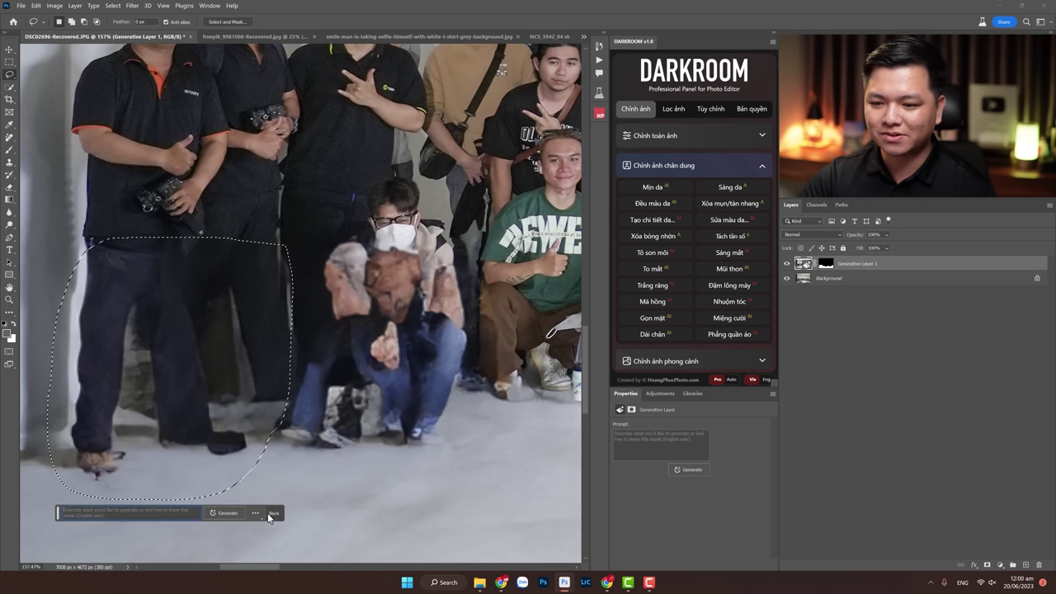
click(225, 513)
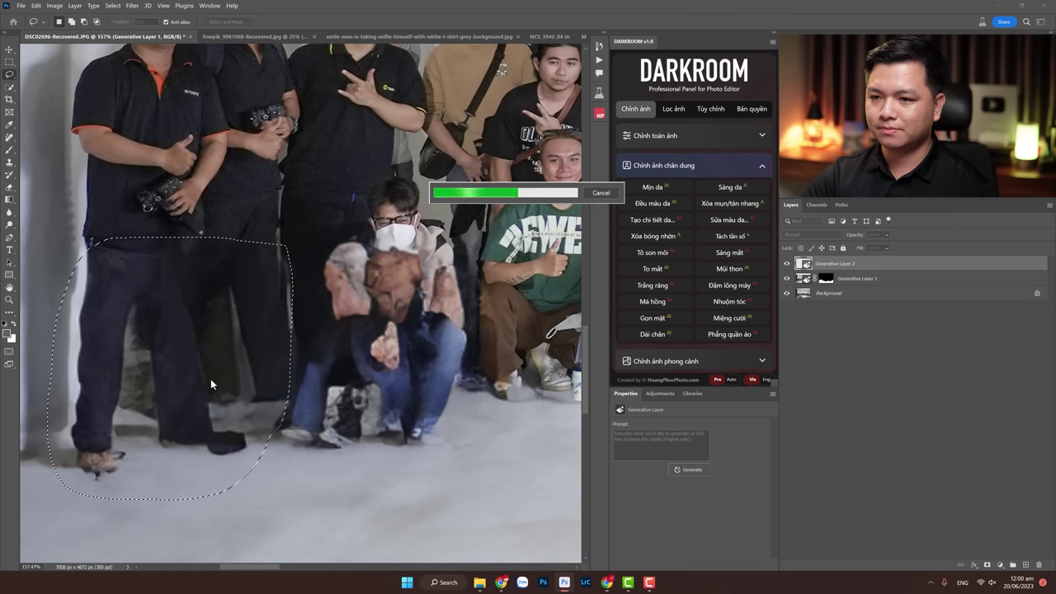
click(661, 507)
click(692, 517)
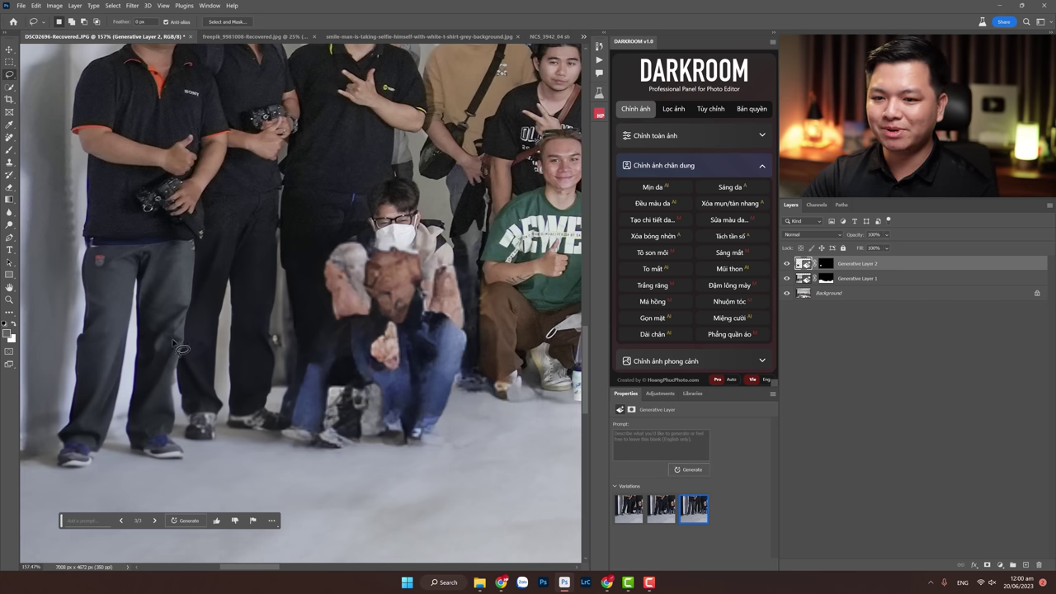
click(788, 265)
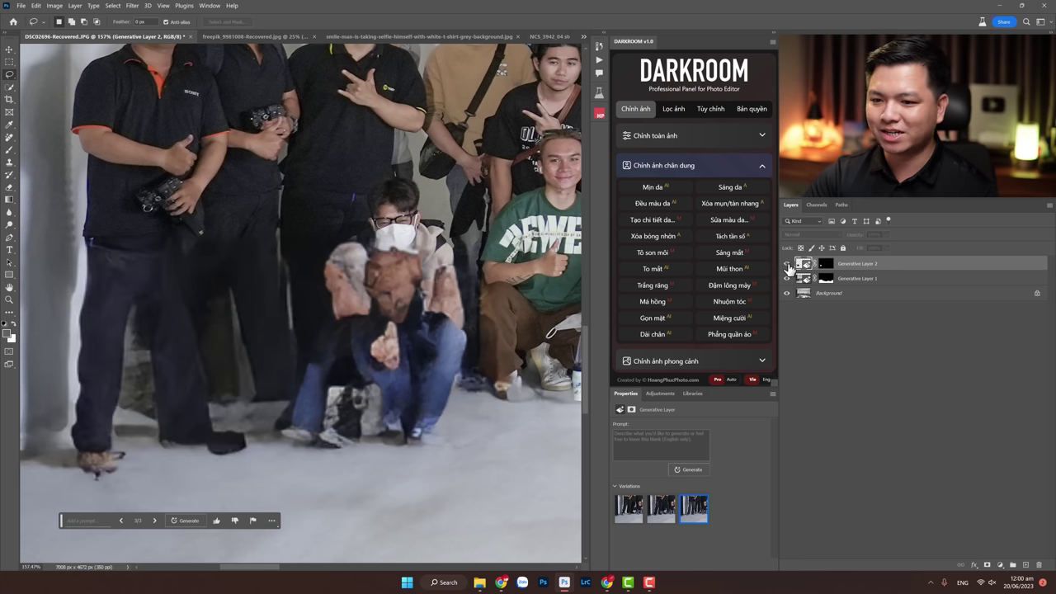
scroll(435, 405, right, 2)
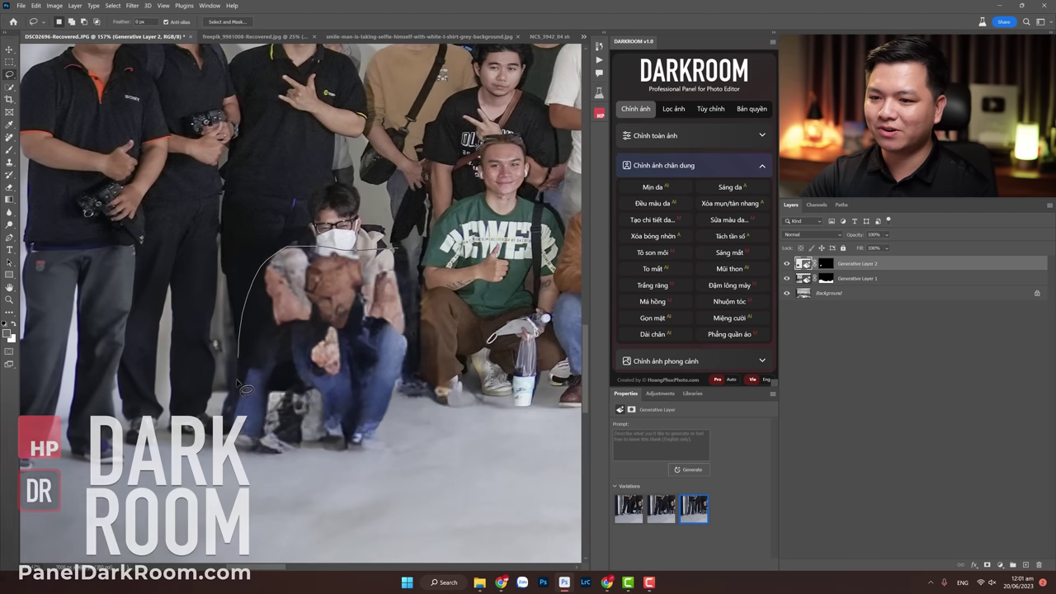
Replace the crouching man with the 'siting man' beige-hoodie-and-jeans variation, then pan right
drag(269, 274, 331, 396)
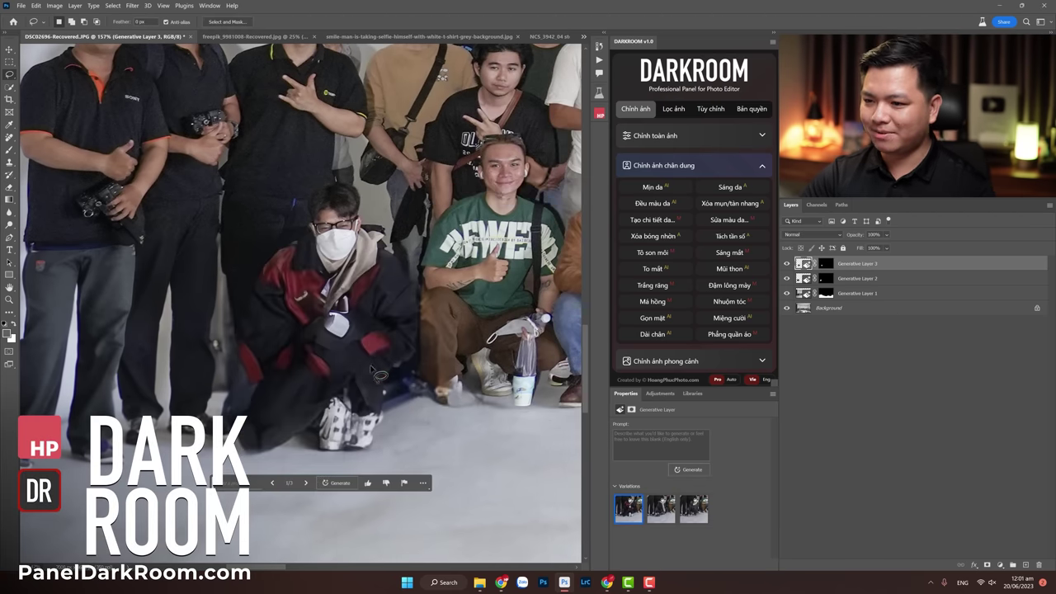
click(690, 514)
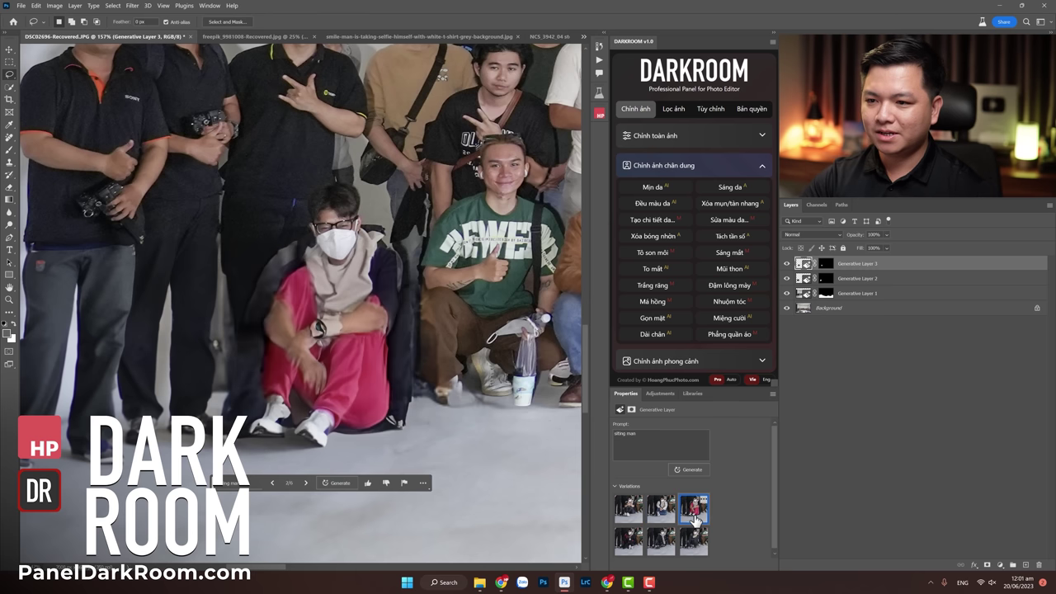
click(665, 520)
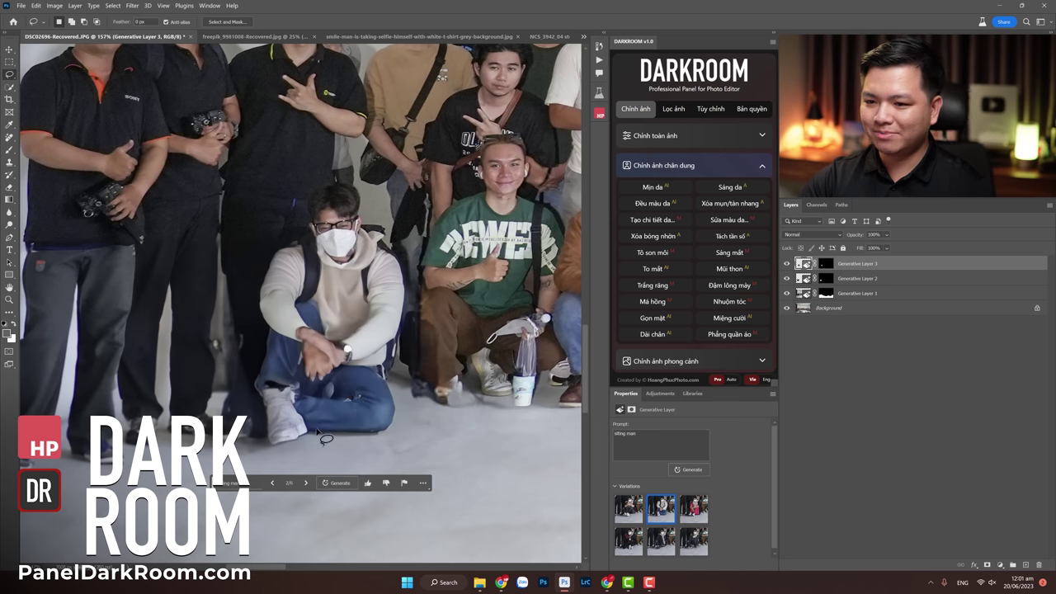
drag(502, 369, 265, 368)
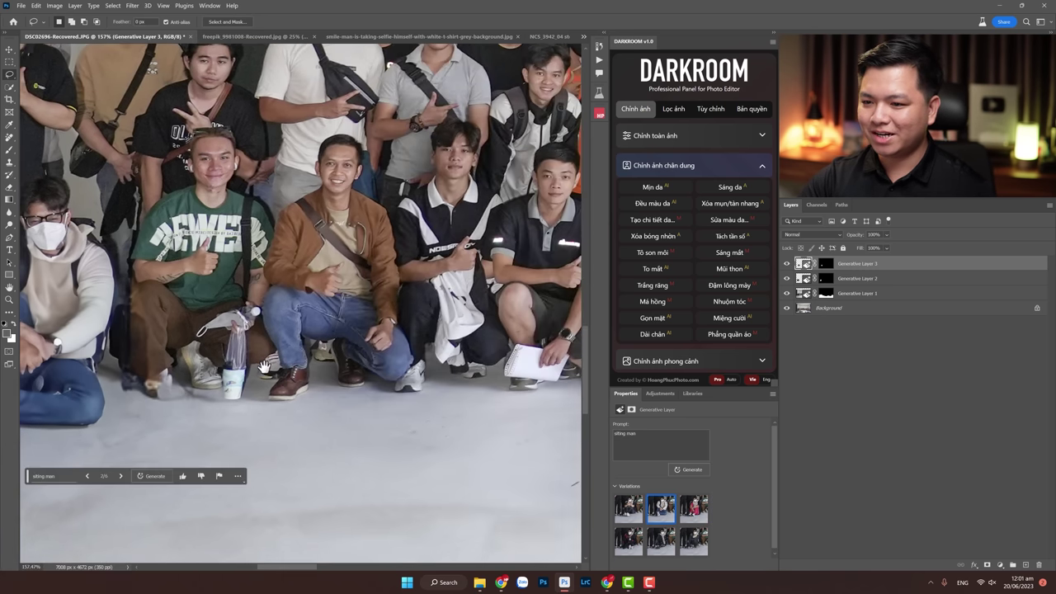
drag(418, 404, 306, 366)
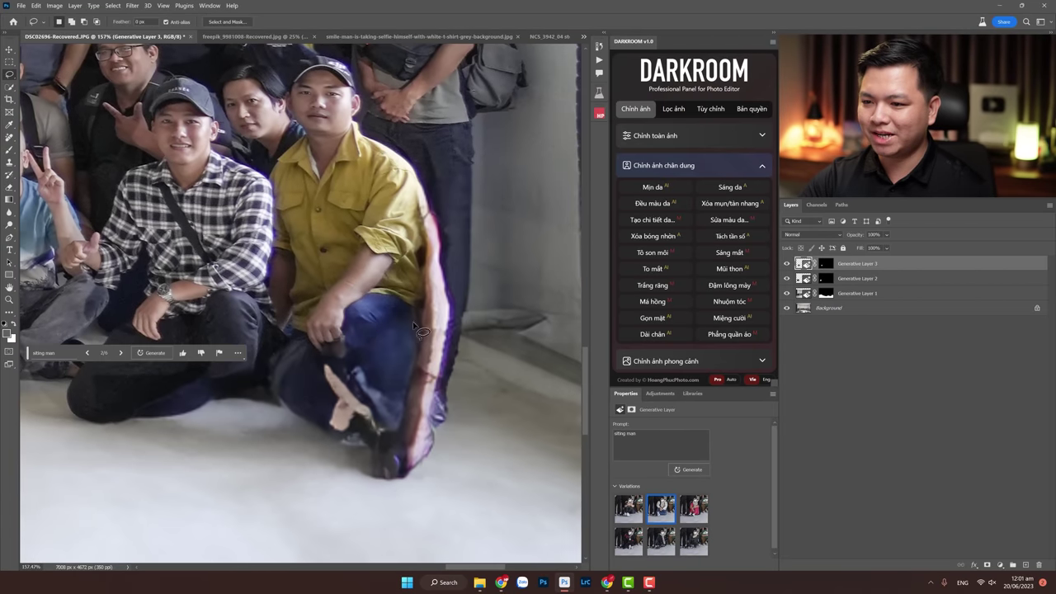
Lasso the yellow-shirted man's legs, generate new ones and compare the three variations
drag(472, 314, 380, 303)
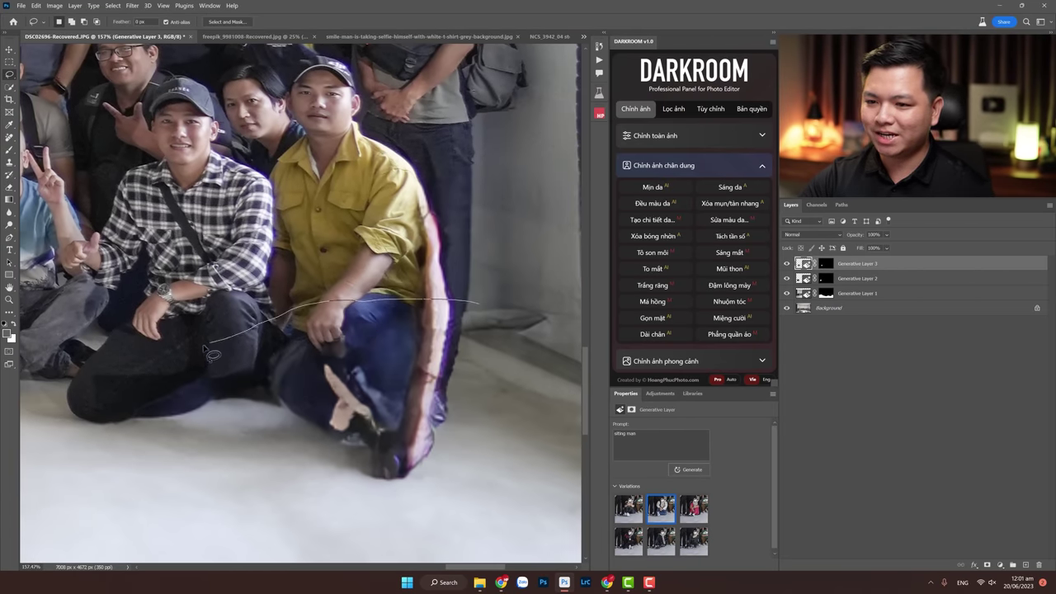
mouse_move(206, 351)
mouse_down()
mouse_move(193, 437)
mouse_move(465, 479)
mouse_move(505, 363)
mouse_up()
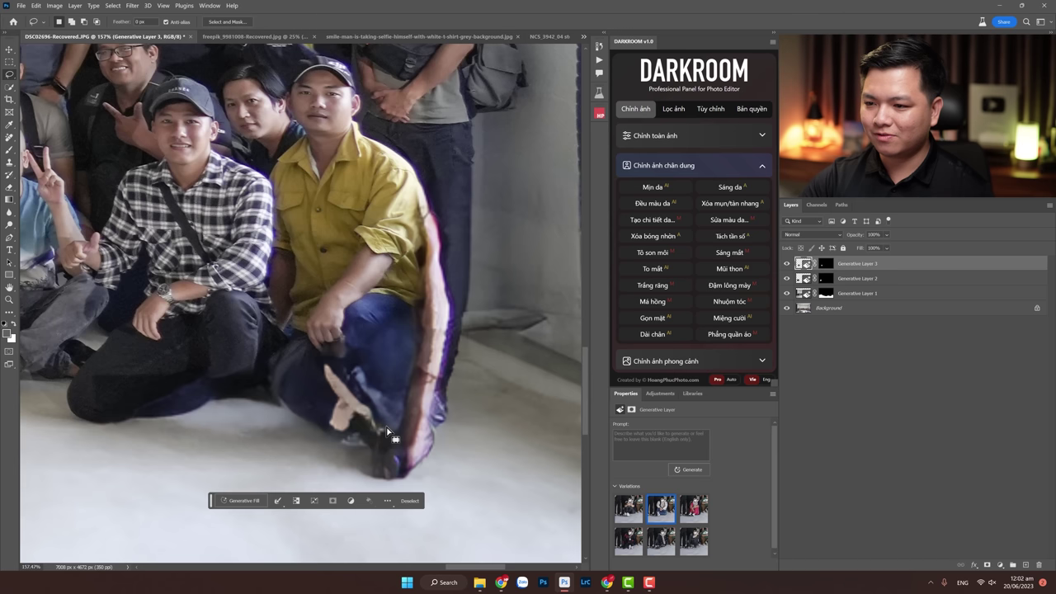
click(258, 501)
click(375, 501)
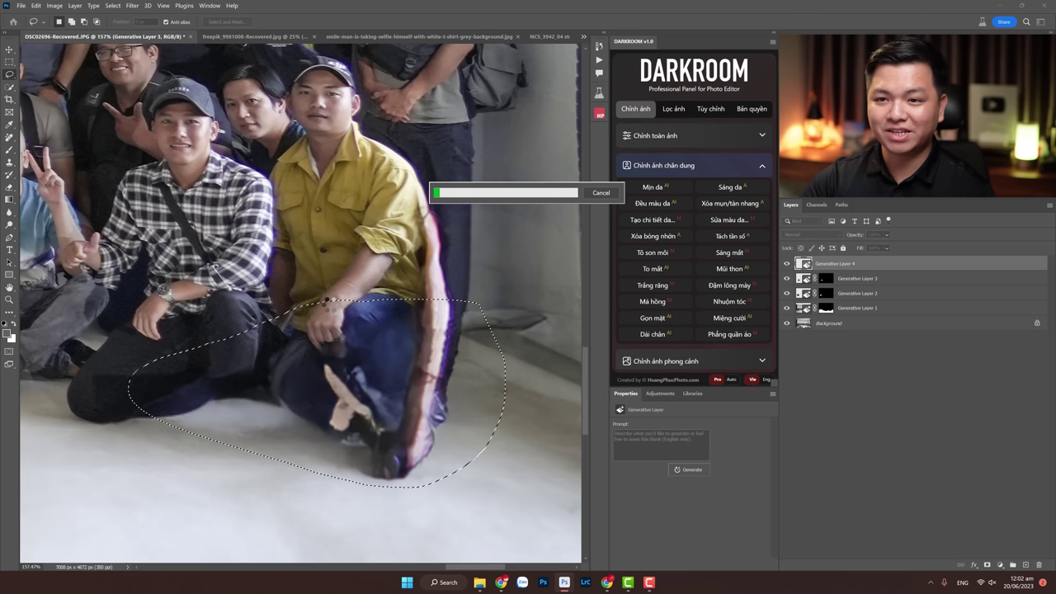
key(z)
right_click(345, 319)
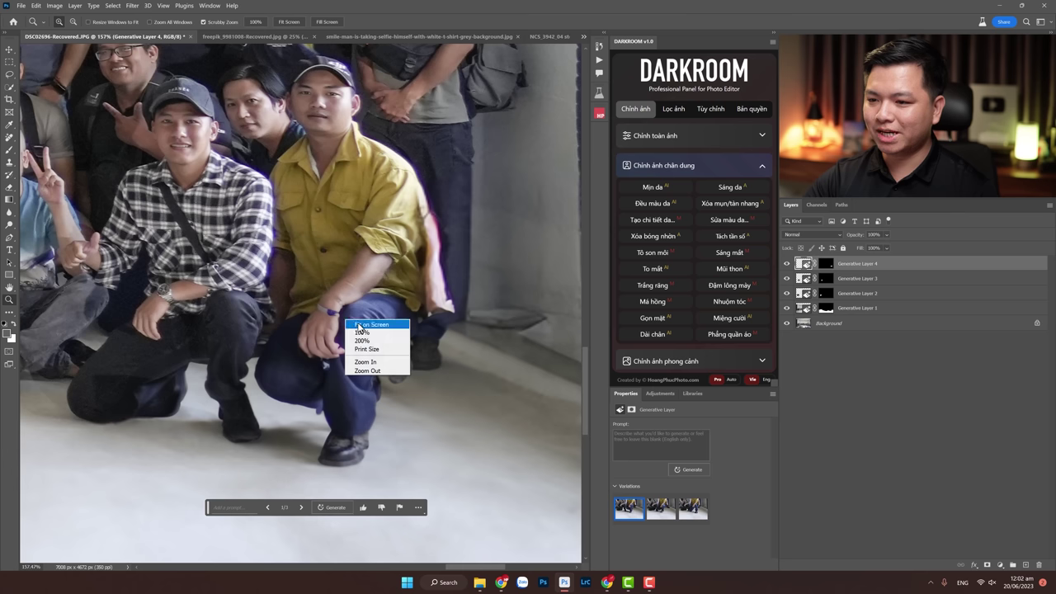
click(661, 520)
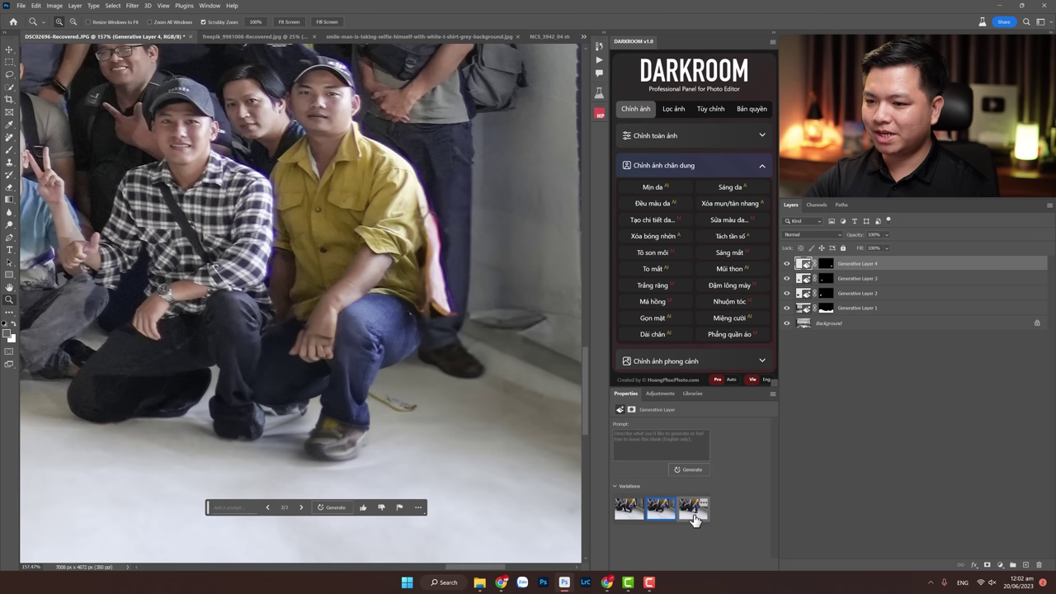
click(693, 510)
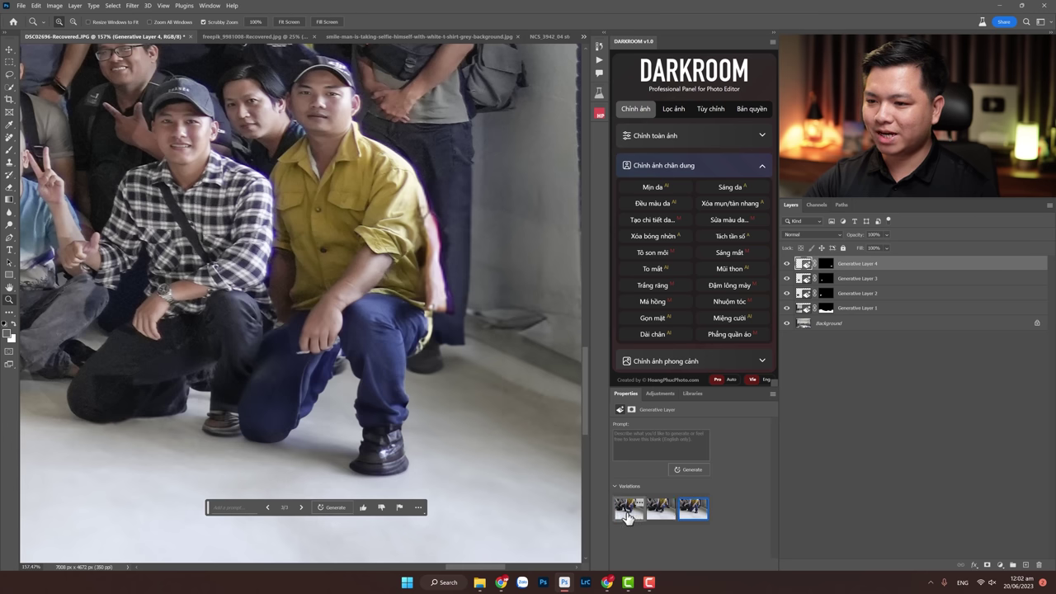
Fit the whole group photo on screen with Ctrl+0 and toggle the generated fixes to compare
key(ctrl+0)
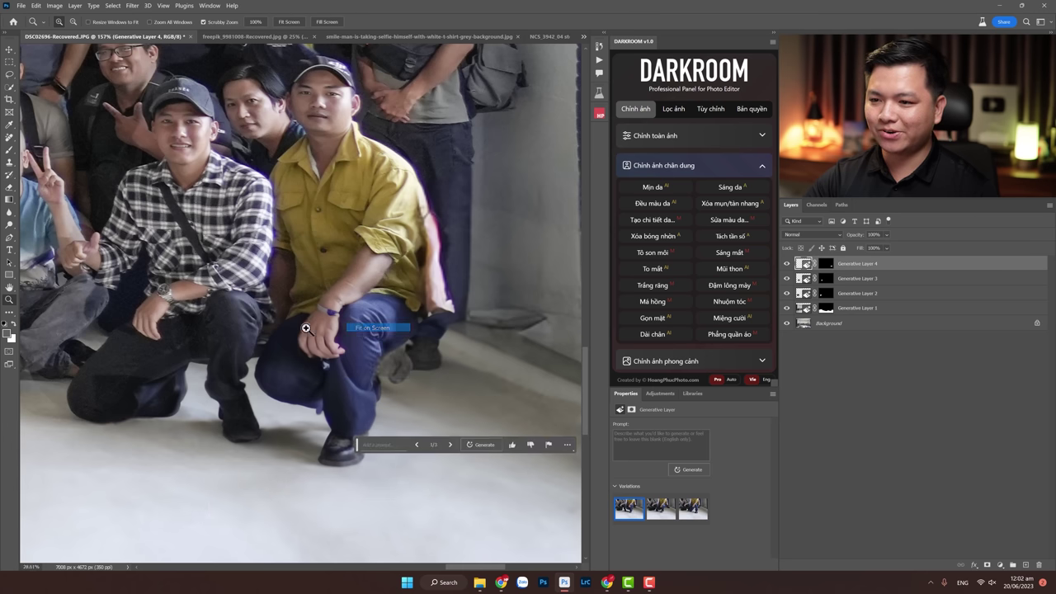
drag(361, 368, 356, 367)
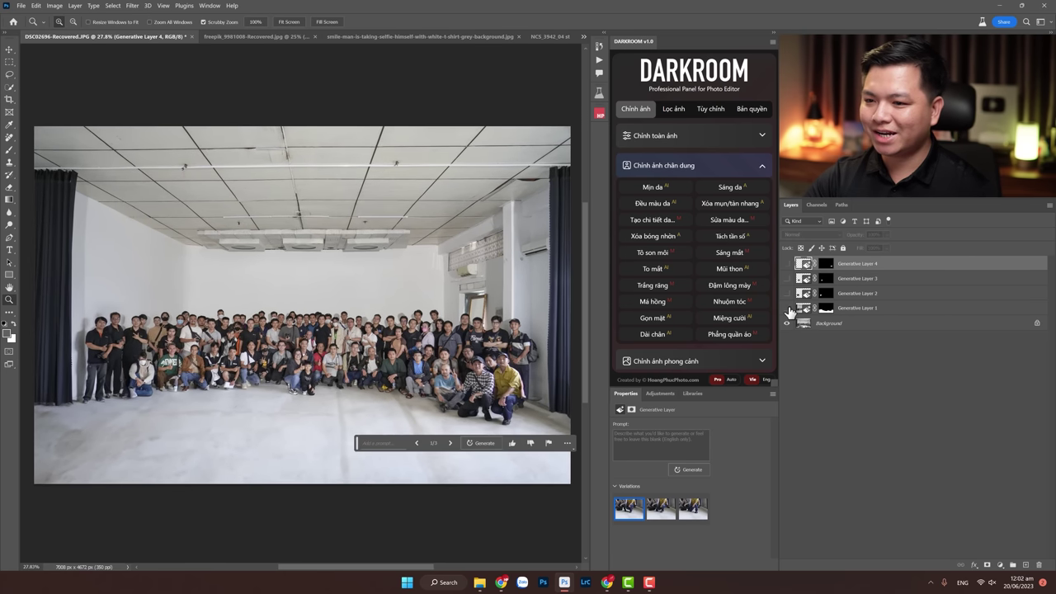
click(788, 309)
click(788, 264)
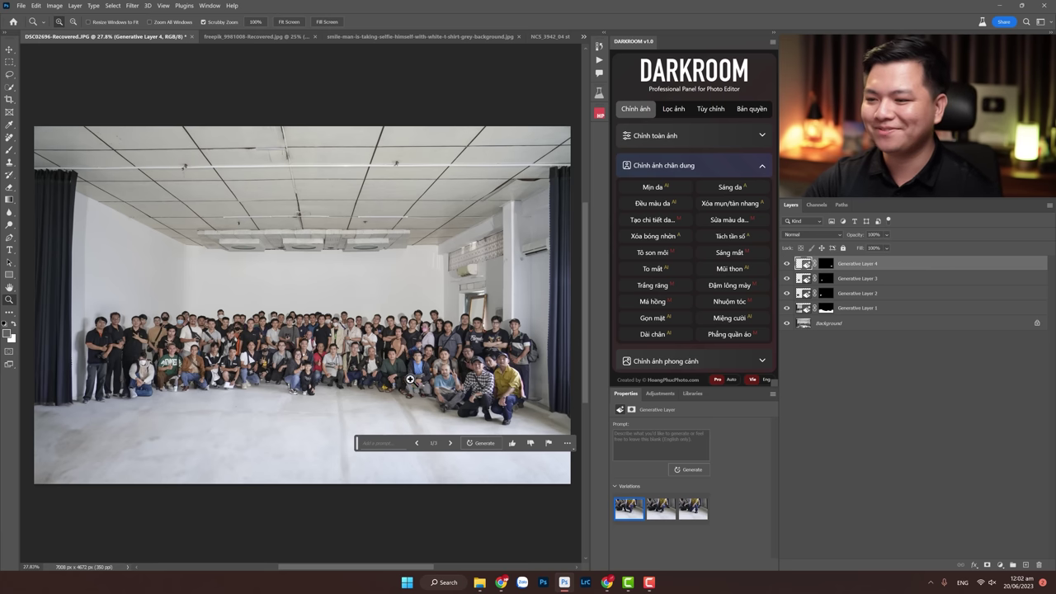
Zoom in on the smiling woman's mouth and lasso her braced teeth
click(264, 38)
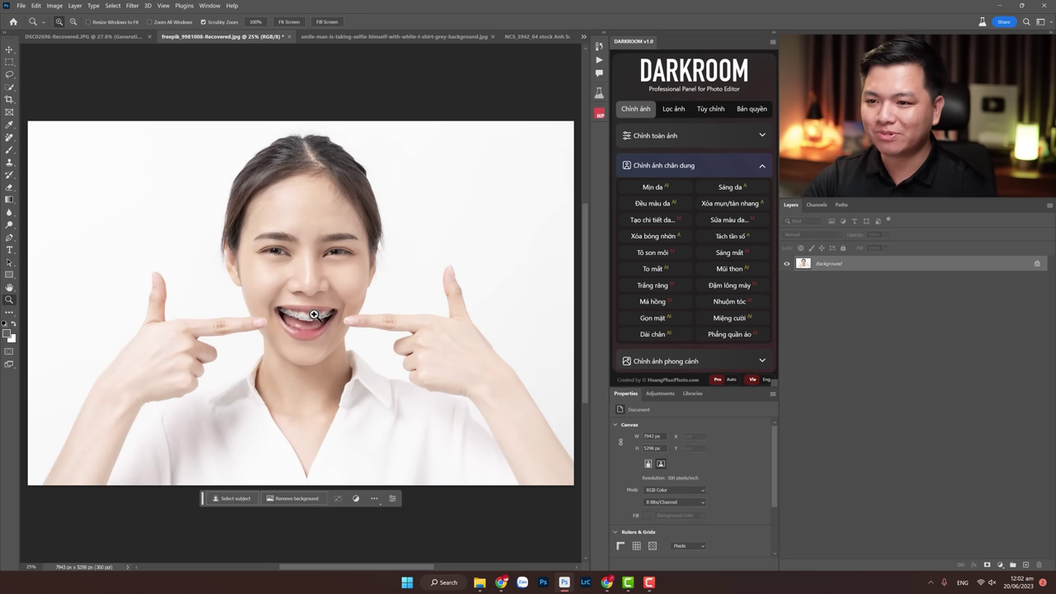
drag(313, 315, 329, 319)
click(10, 76)
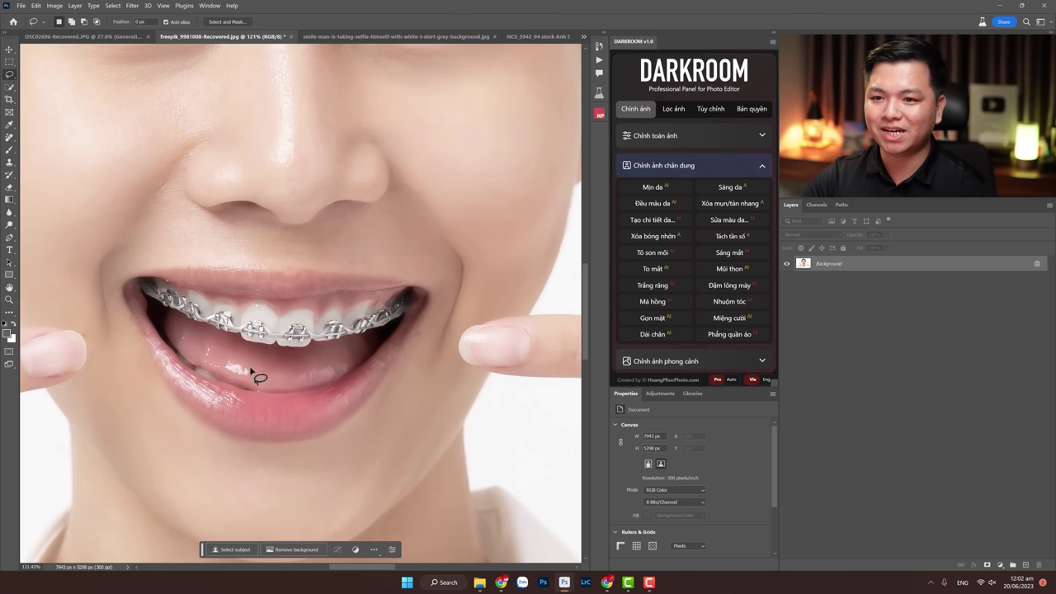
drag(185, 287, 173, 281)
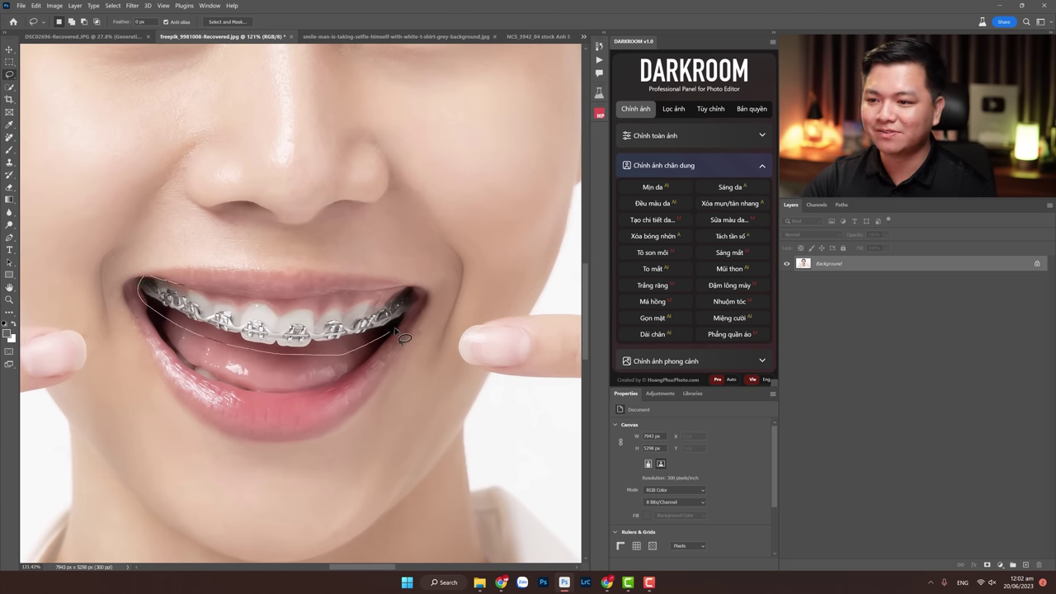
drag(243, 300, 239, 299)
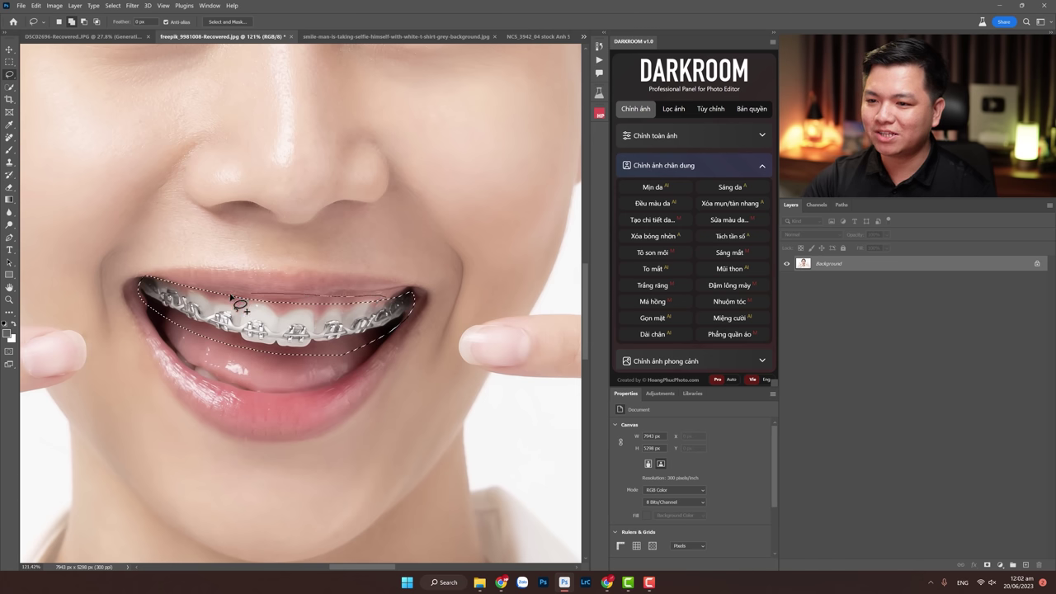
mouse_move(267, 316)
mouse_down()
mouse_move(395, 324)
mouse_move(413, 304)
mouse_up()
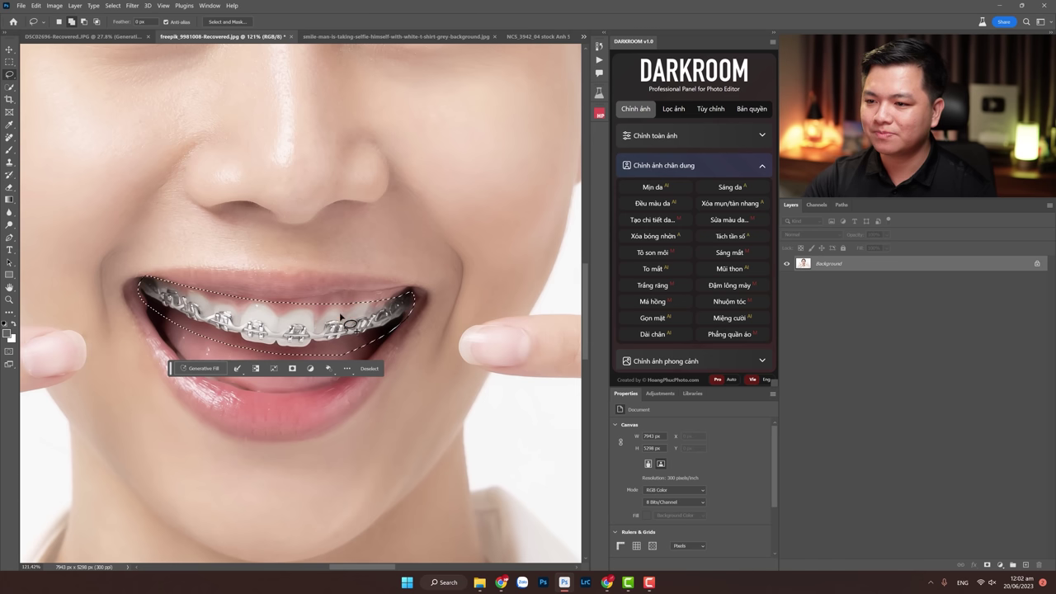
Generative Fill the teeth with 'no brace', regenerate, and keep the first variation
click(232, 372)
text(no brace)
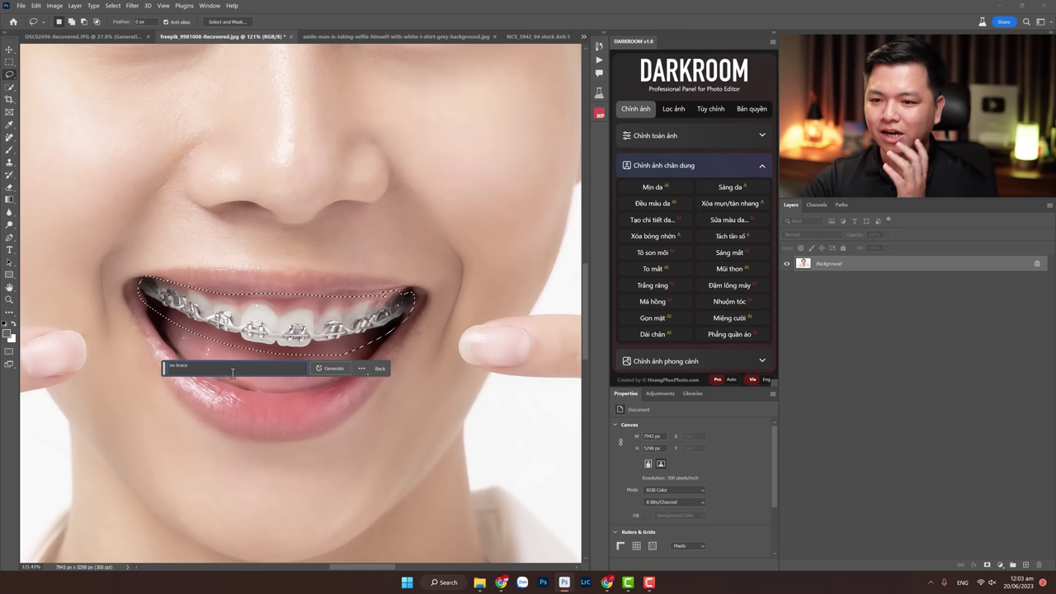
click(329, 368)
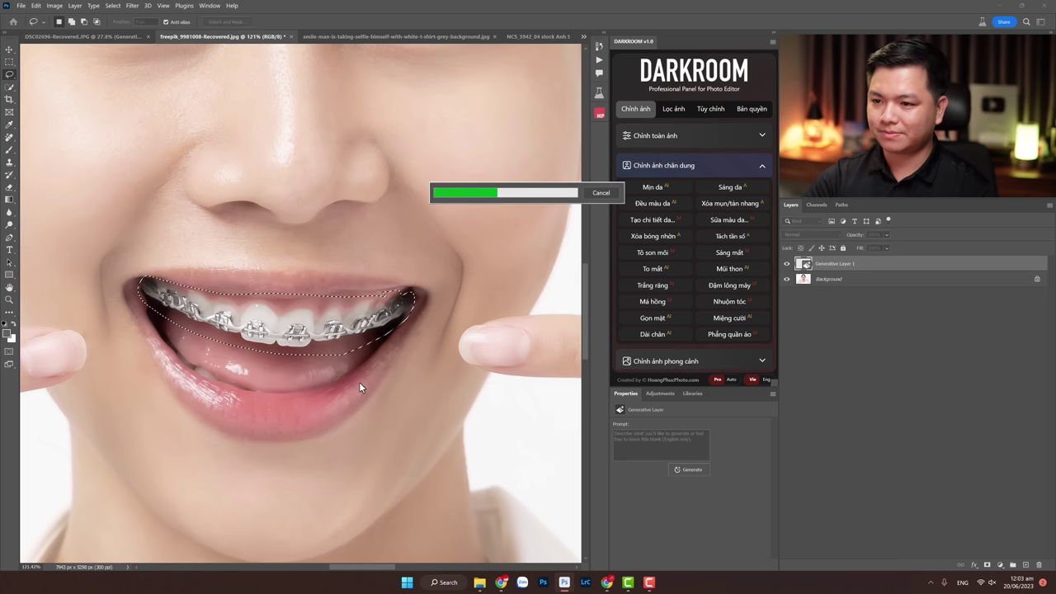
click(661, 511)
click(696, 513)
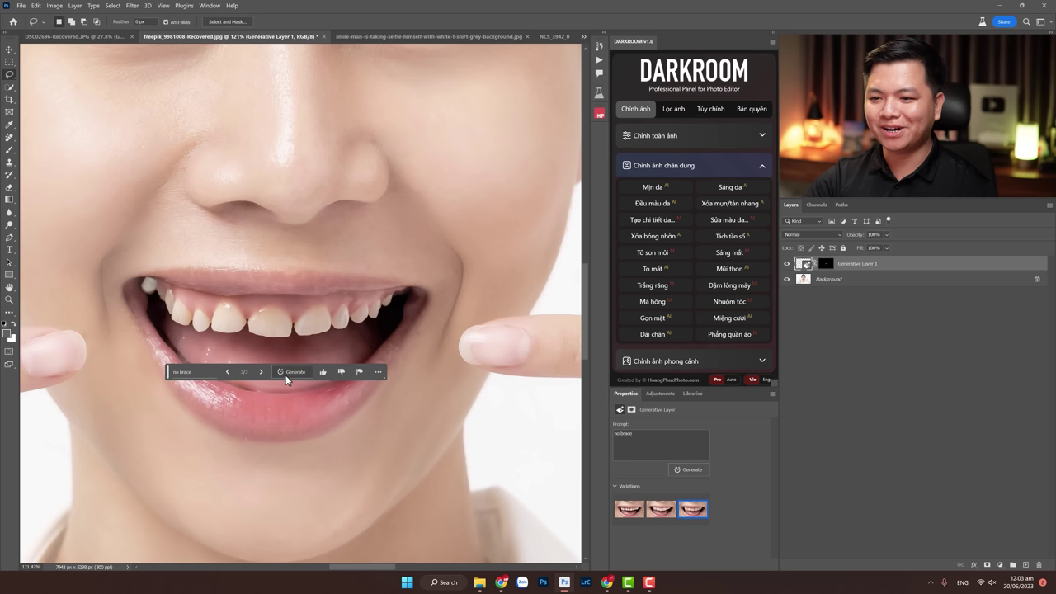
click(697, 472)
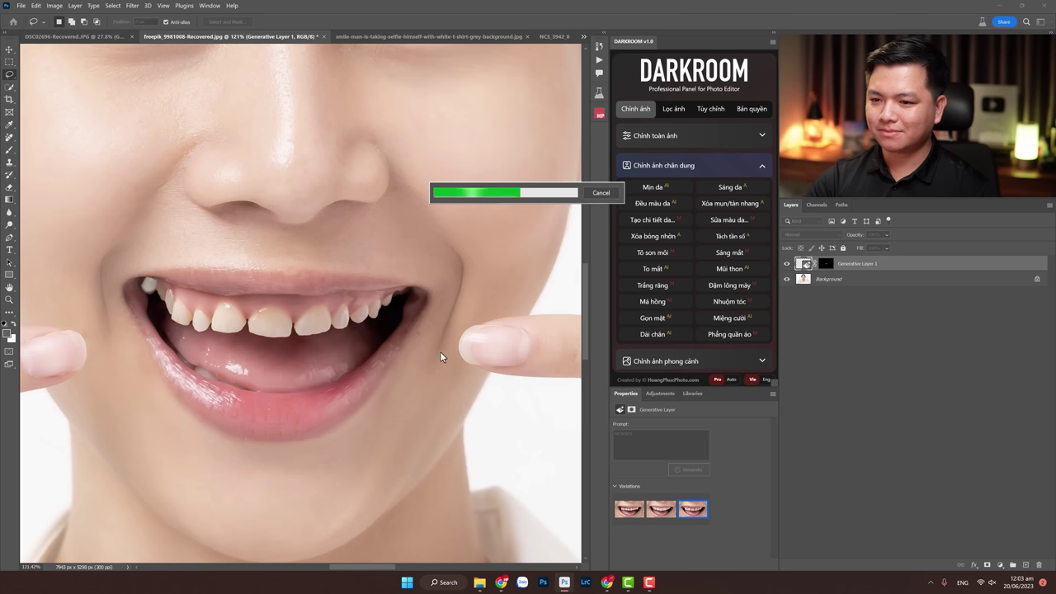
click(696, 511)
click(629, 512)
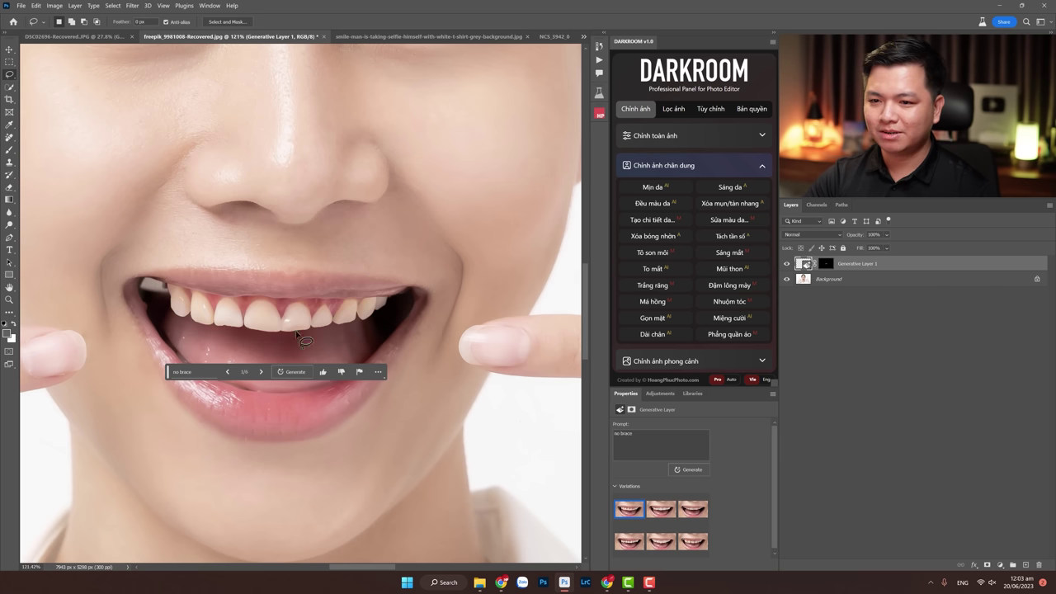
Zoom out to the whole woman, then open the man's selfie and zoom toward his chin
key(z)
drag(281, 317, 228, 313)
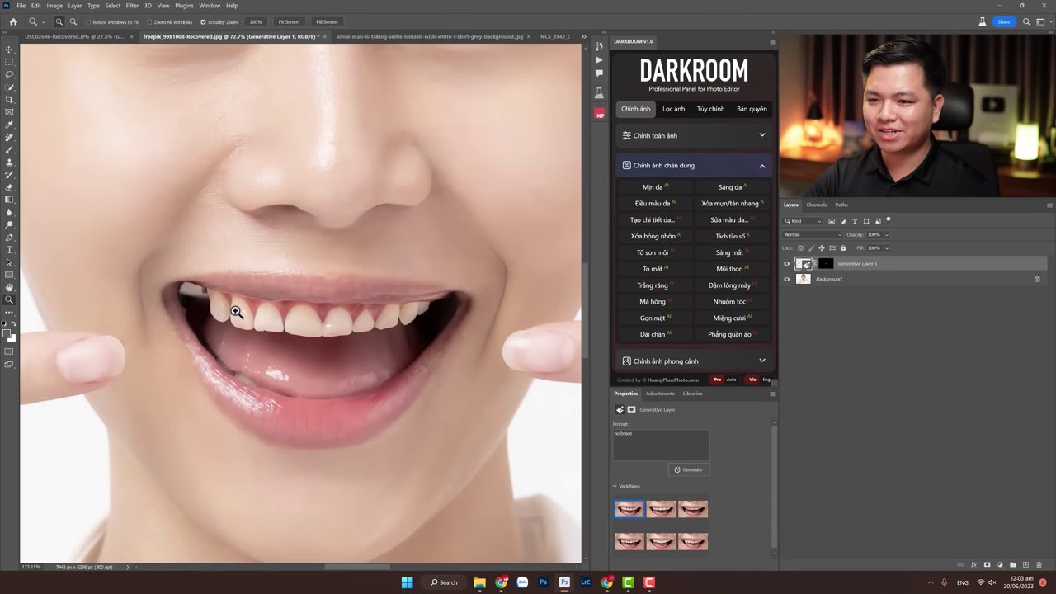
drag(221, 309, 209, 386)
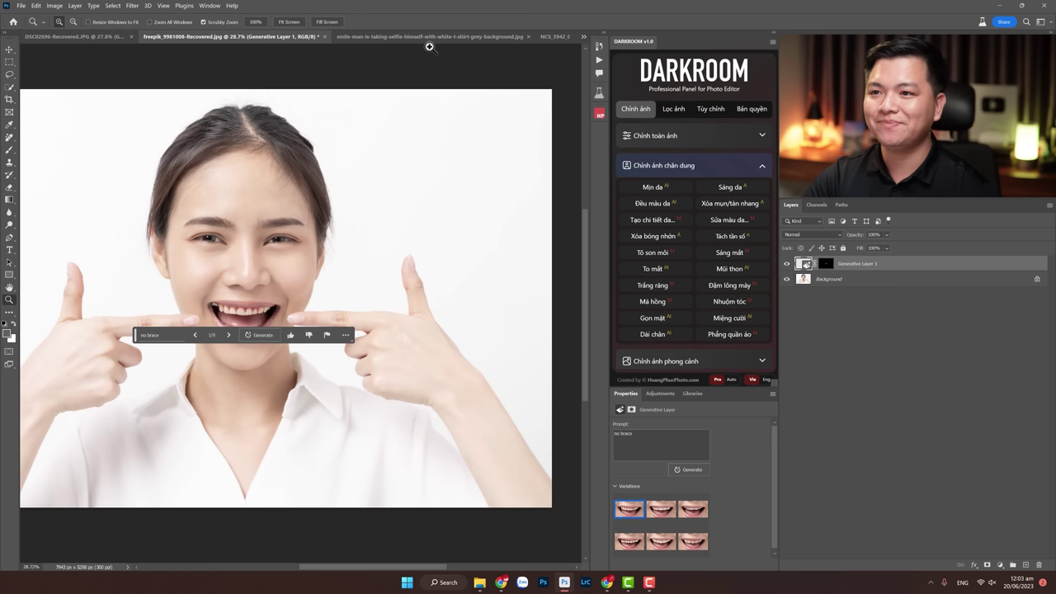
click(398, 36)
click(306, 401)
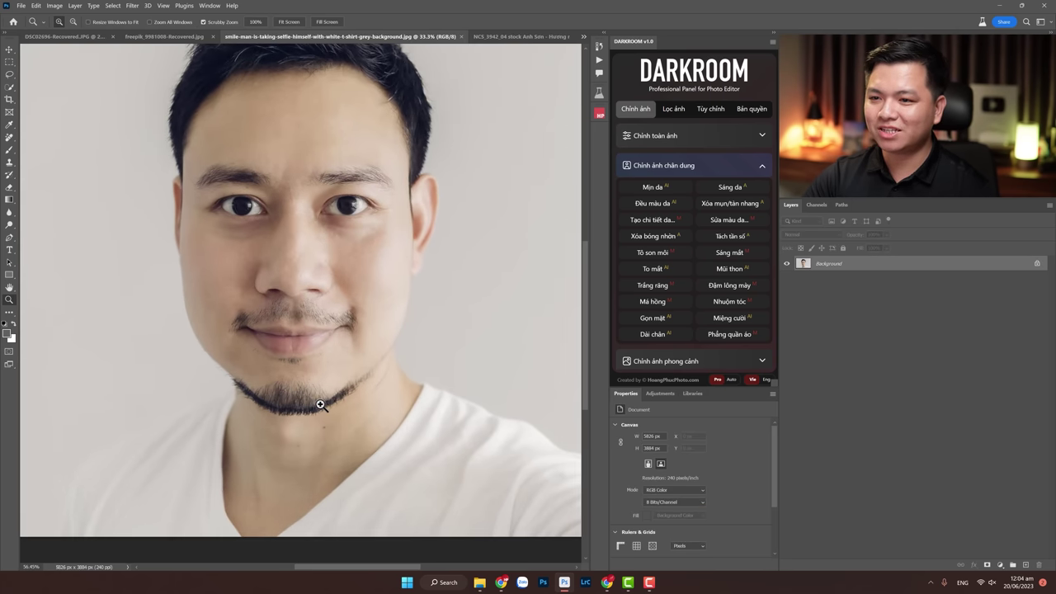
Zoom in on the man's mouth and lasso around his chin beard
drag(312, 371, 327, 373)
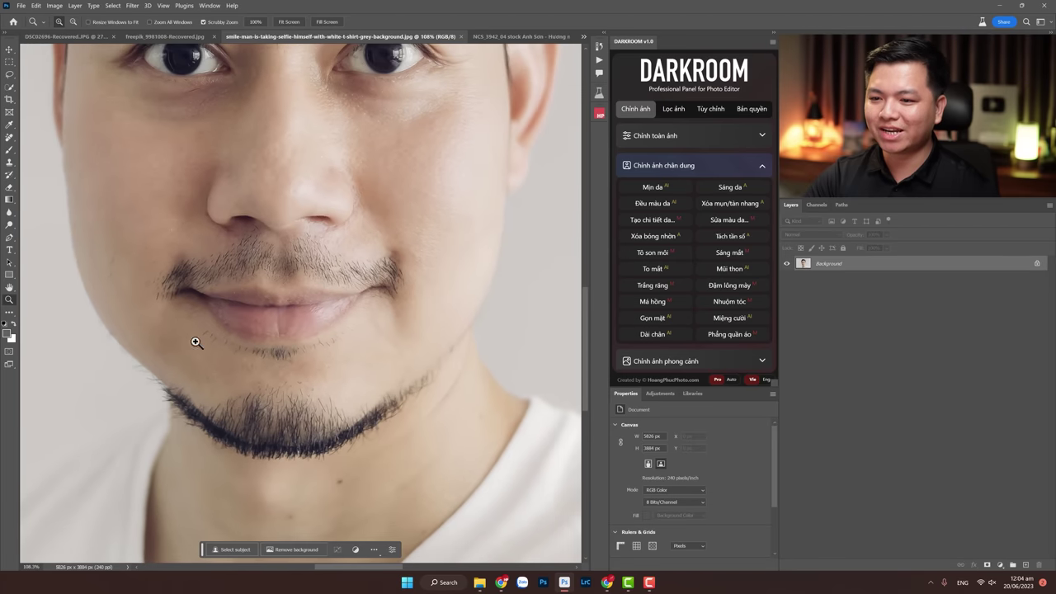
click(10, 74)
drag(213, 377, 174, 361)
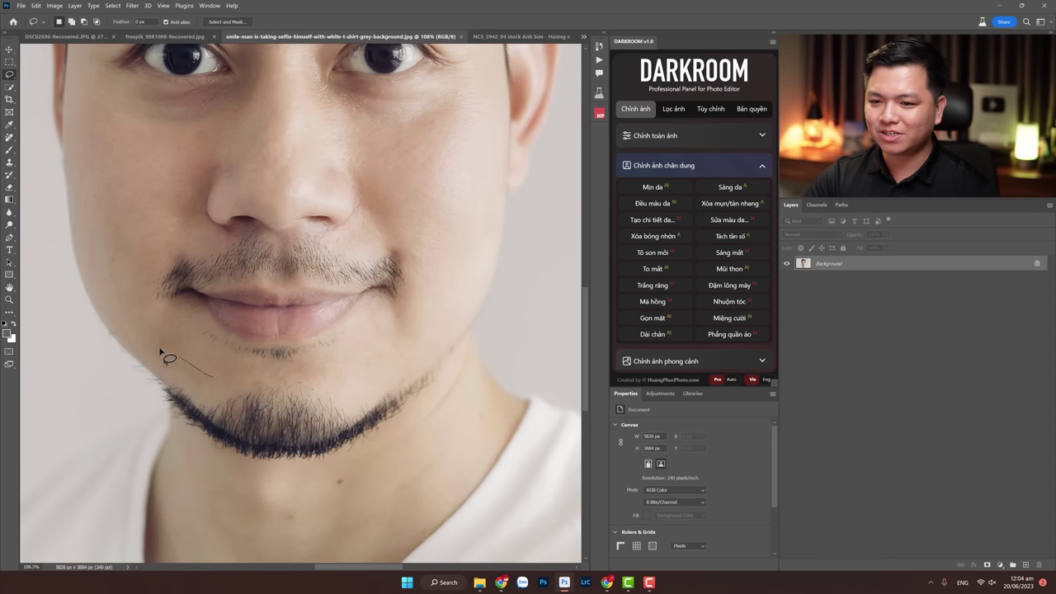
drag(343, 494, 468, 371)
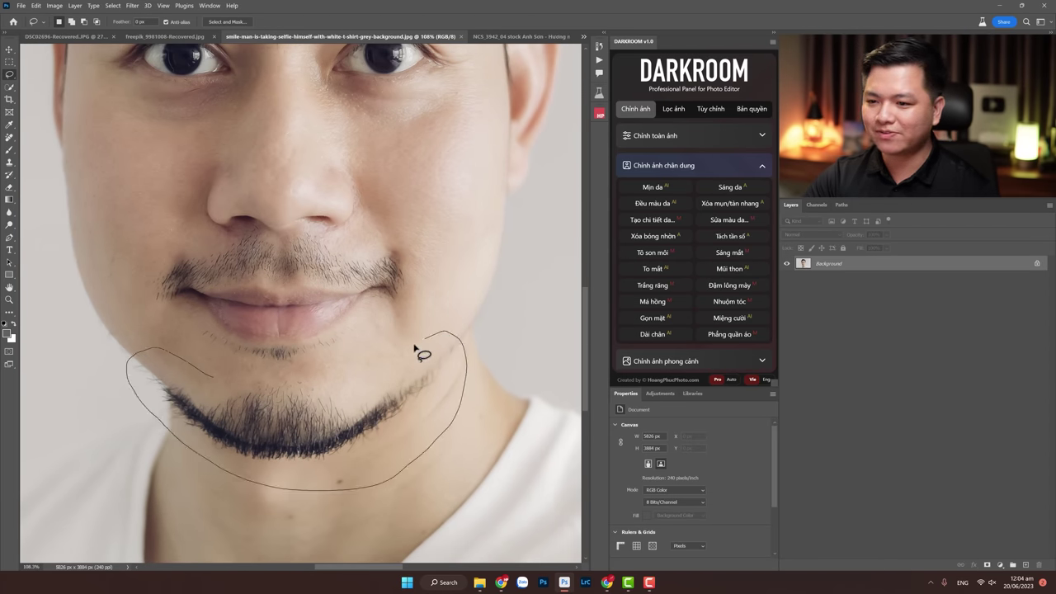
drag(321, 367, 322, 365)
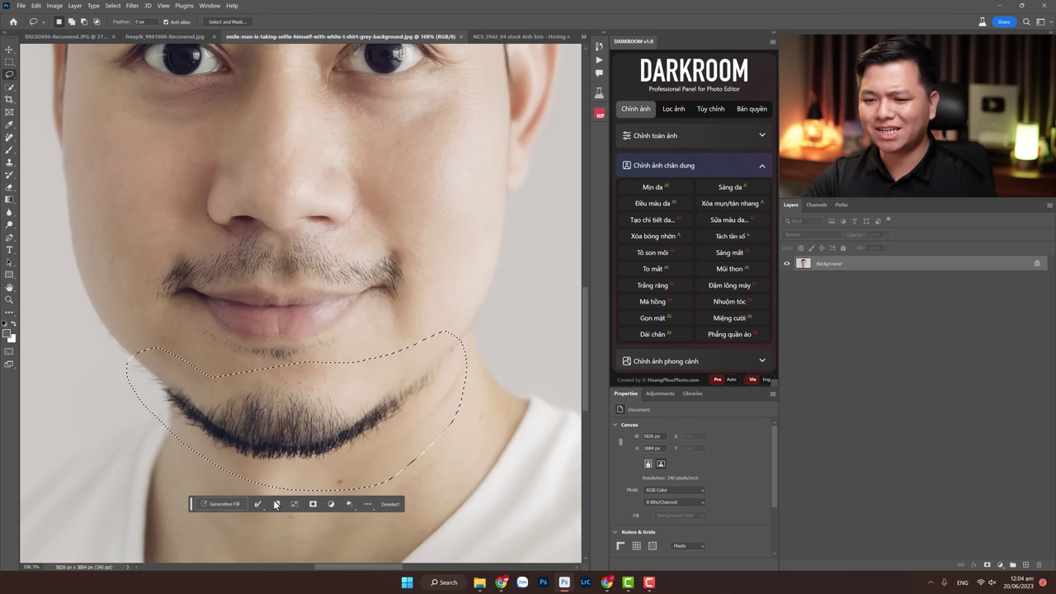
Generative Fill the chin with 'no bear', keep variation 2 of 3, and fit the portrait to compare
click(217, 504)
text(no)
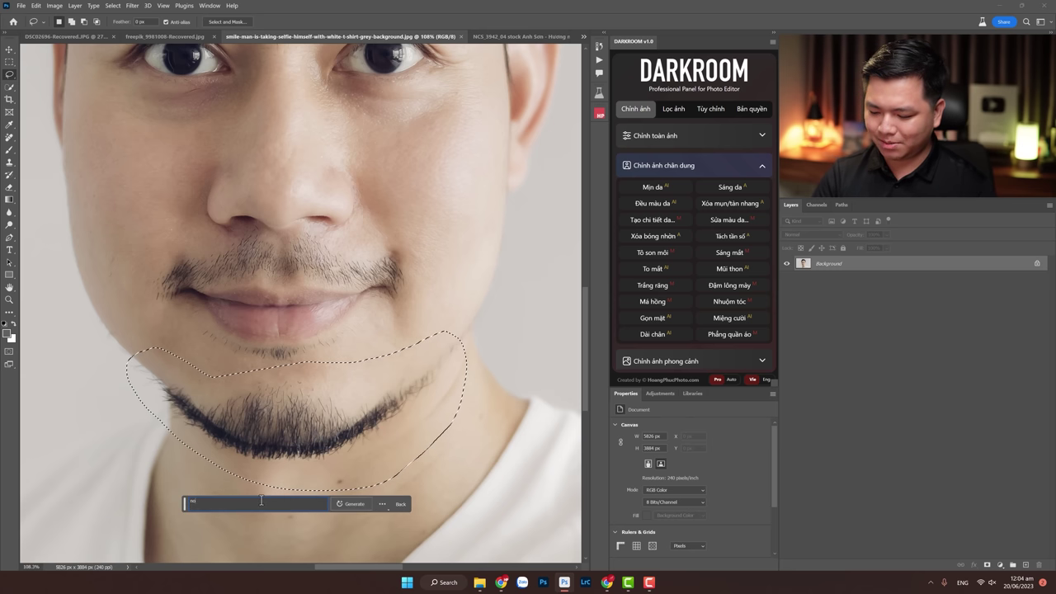
text( beard)
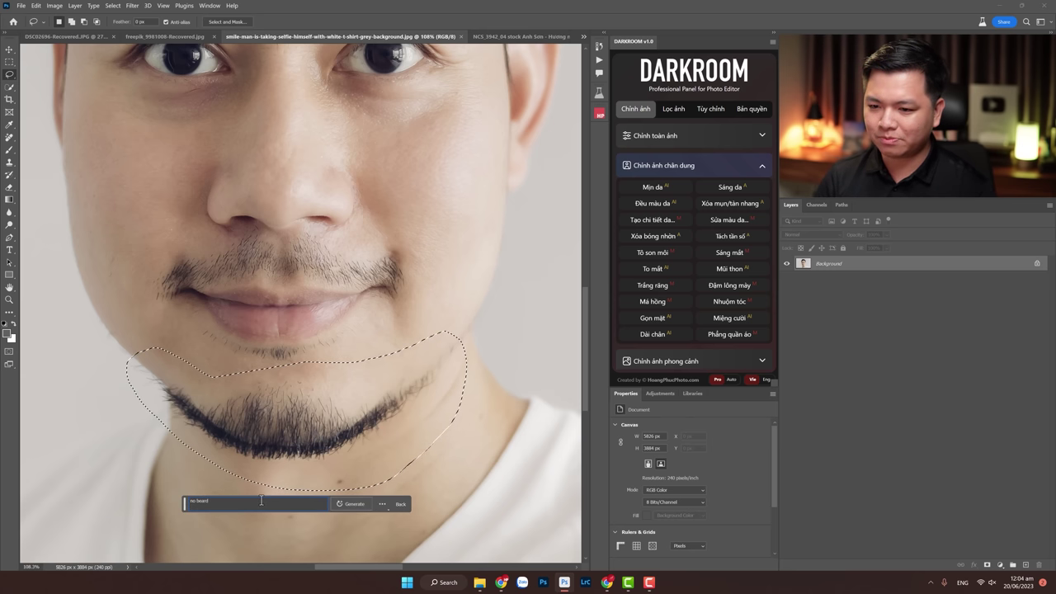
key(Return)
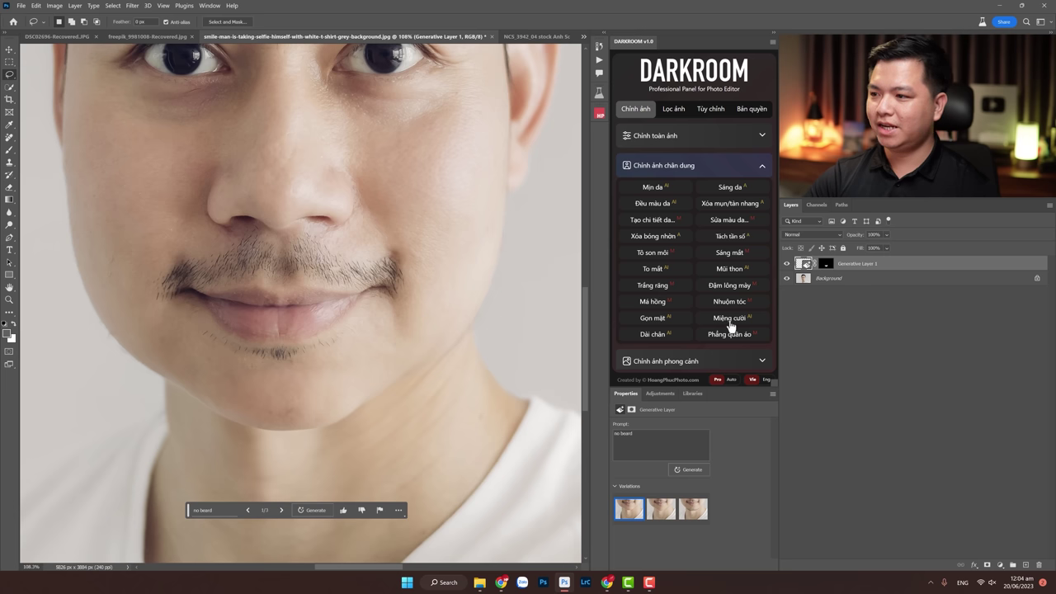
click(661, 517)
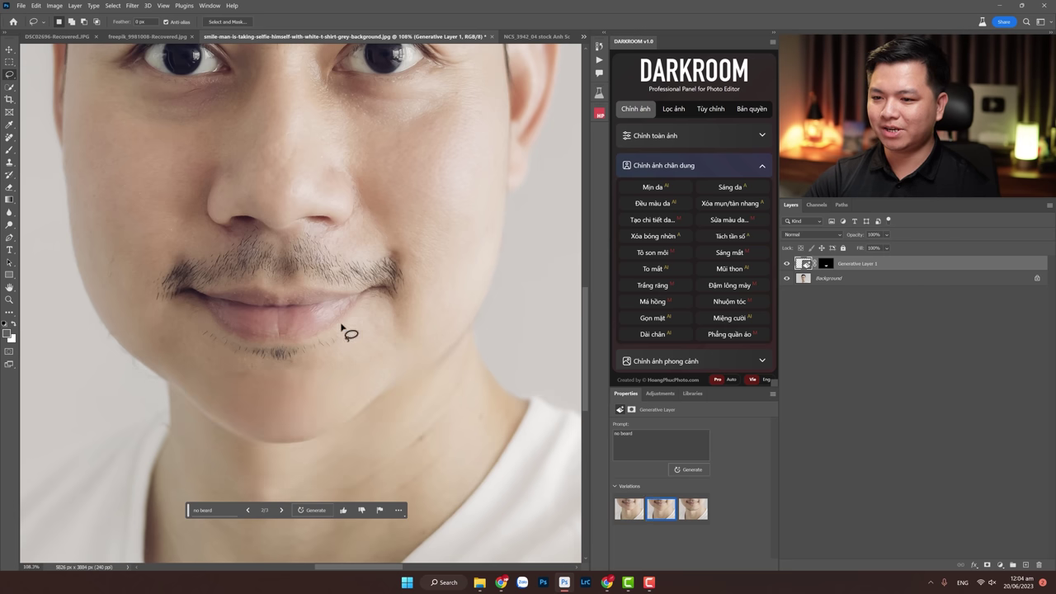
key(z)
key(ctrl+0)
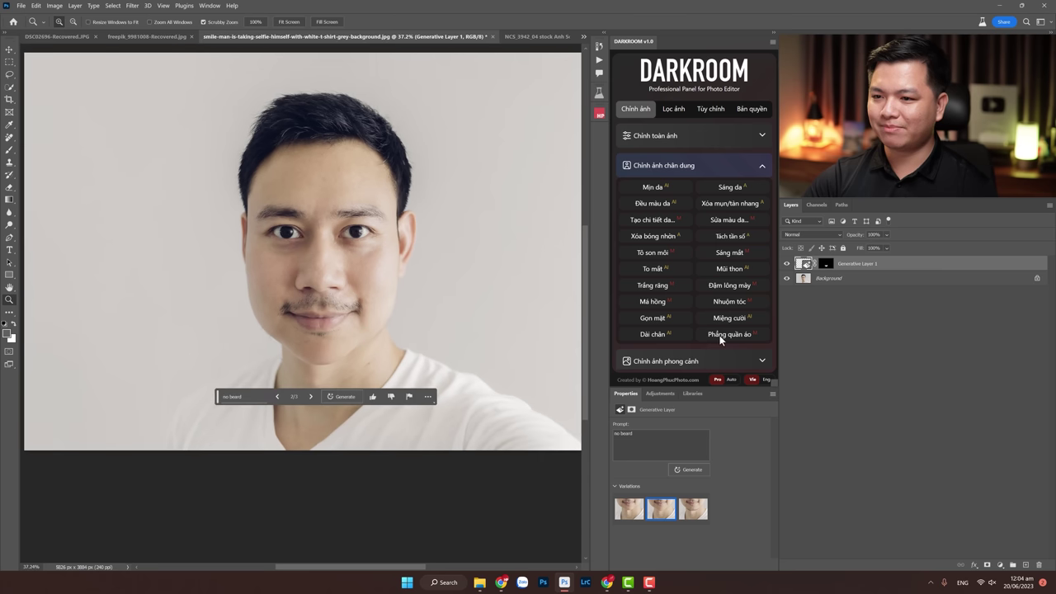
click(788, 263)
Crop outward to expand the woman-and-sheep canvas to 2675 × 3578 px with white borders
click(787, 263)
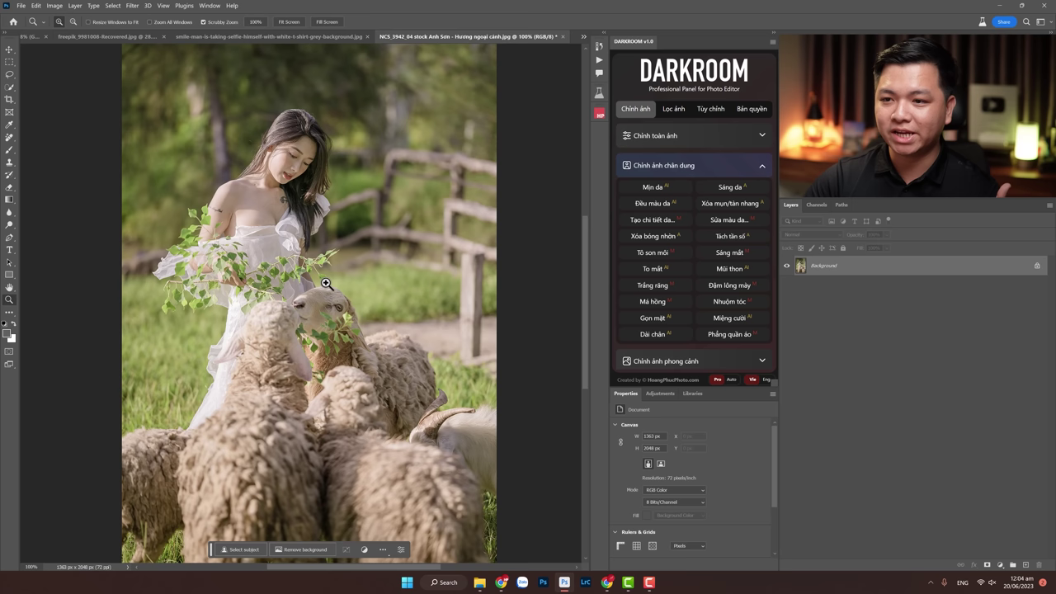
alt+click(320, 284)
drag(320, 284, 337, 288)
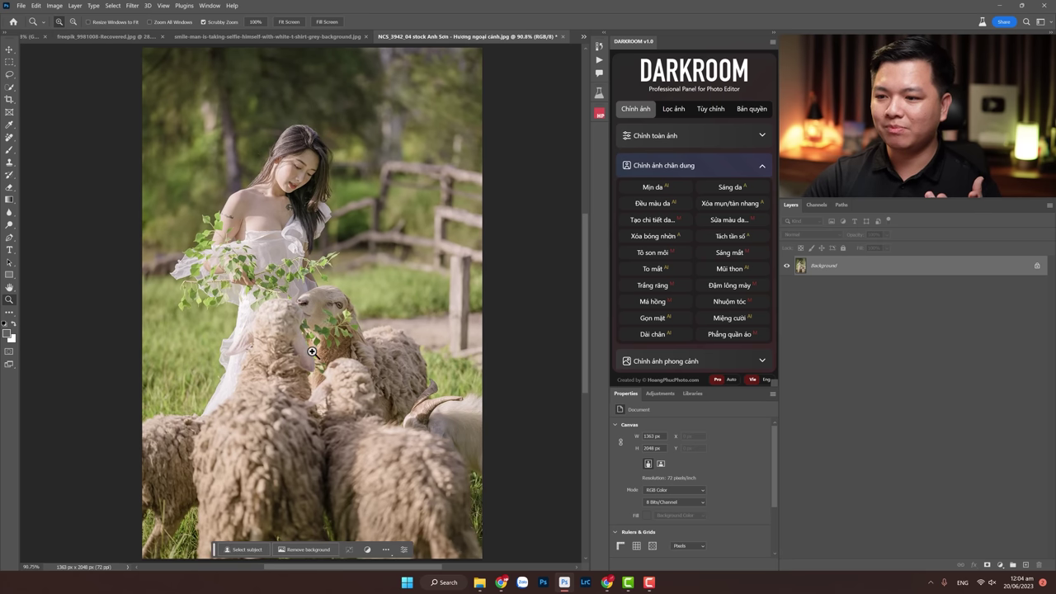
drag(361, 325, 281, 256)
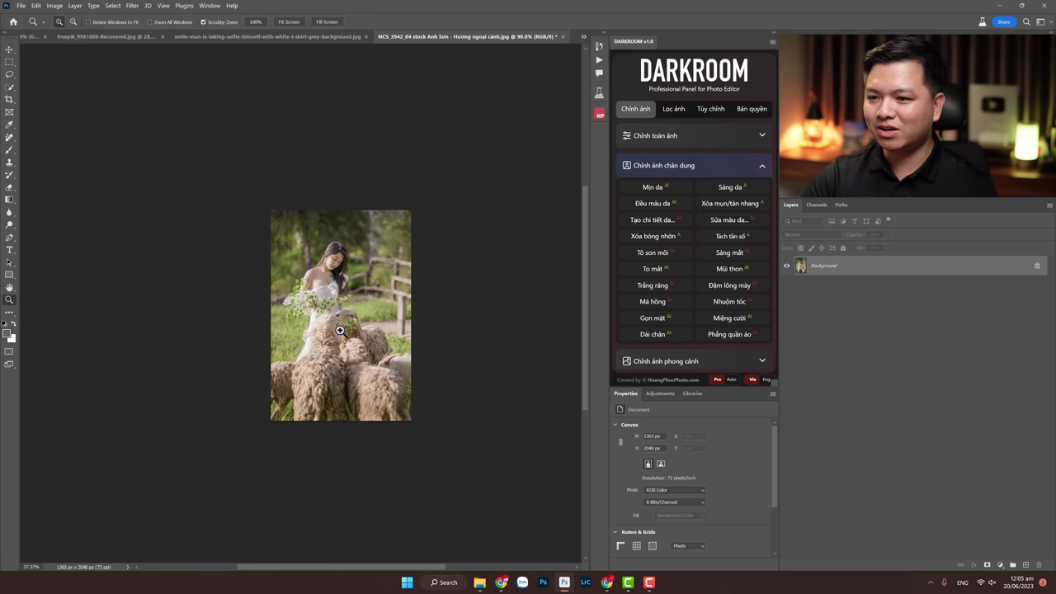
click(9, 101)
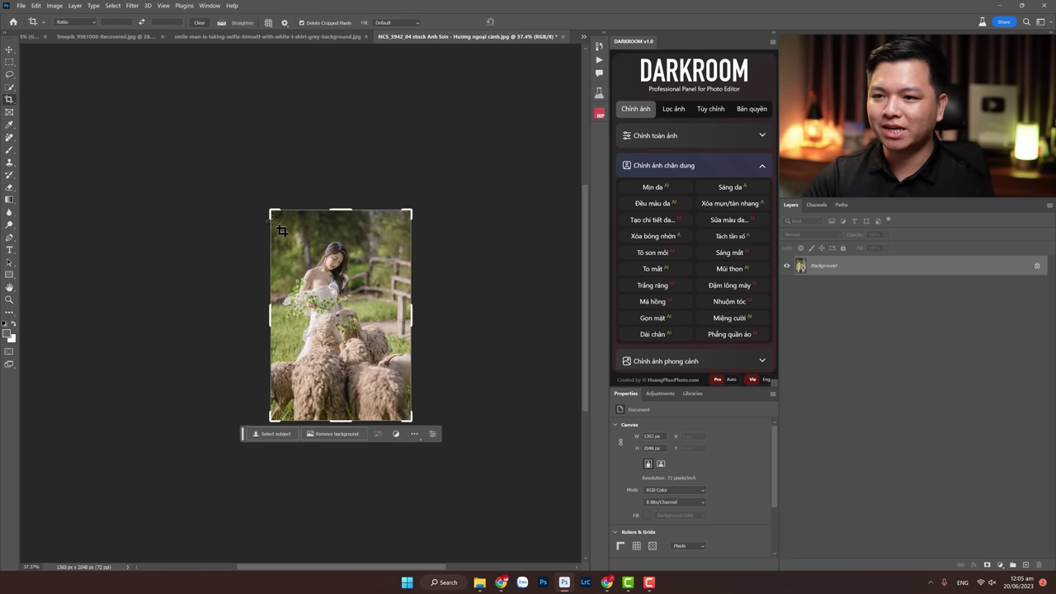
drag(268, 207, 195, 136)
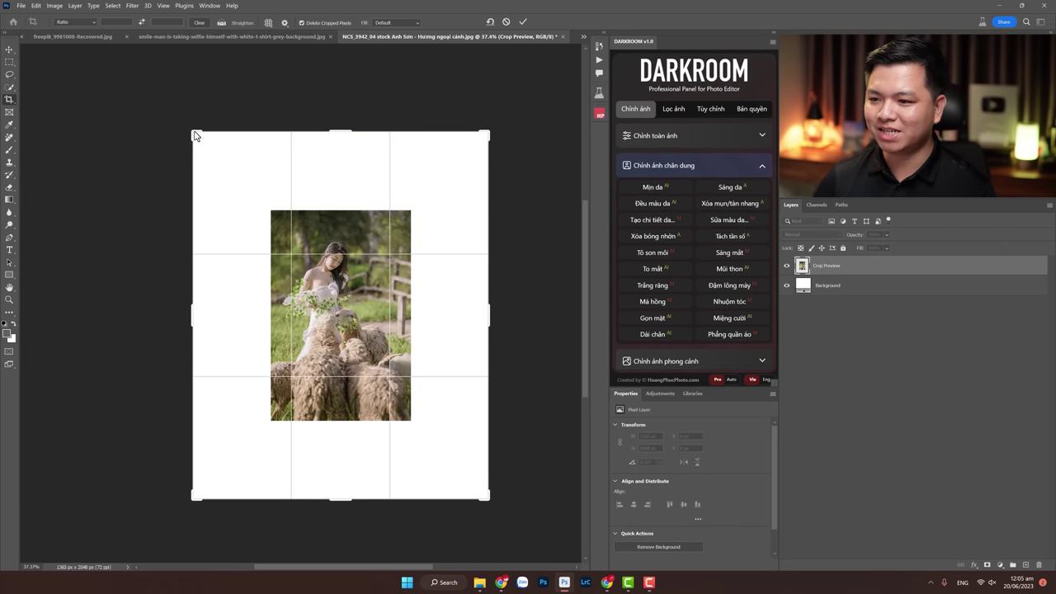
key(Return)
click(8, 64)
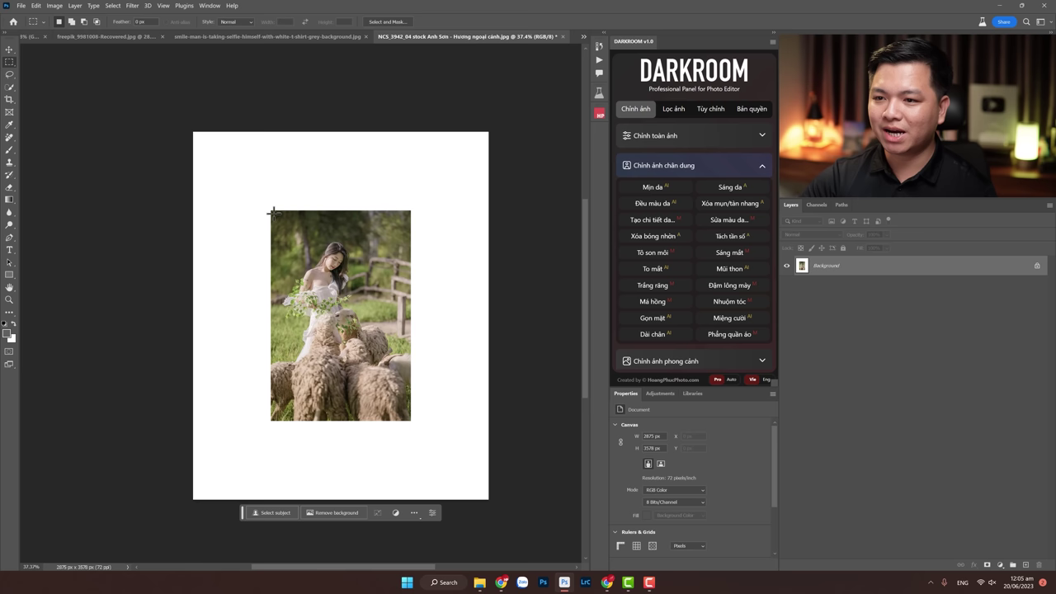
Select the original photo area and invert the selection to the empty white border
drag(273, 213, 407, 423)
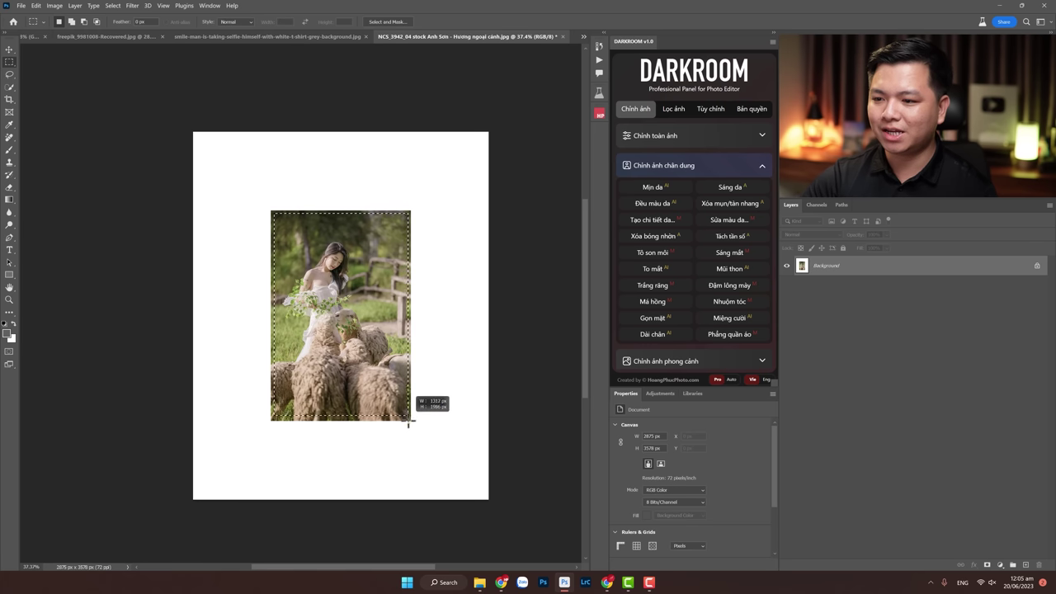
drag(408, 423, 408, 422)
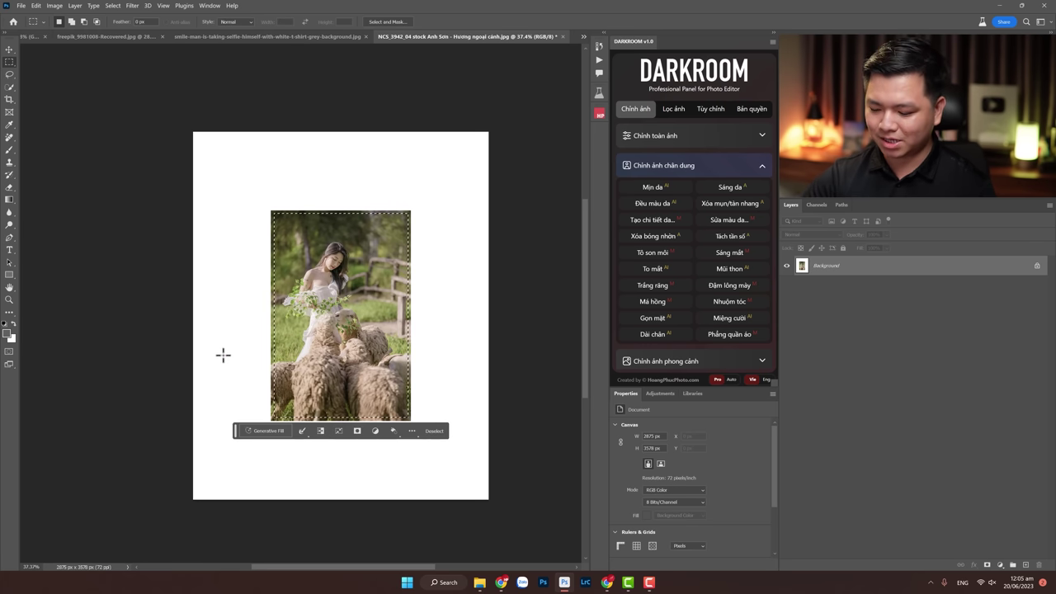
key(ctrl+shift+i)
key(z)
click(268, 212)
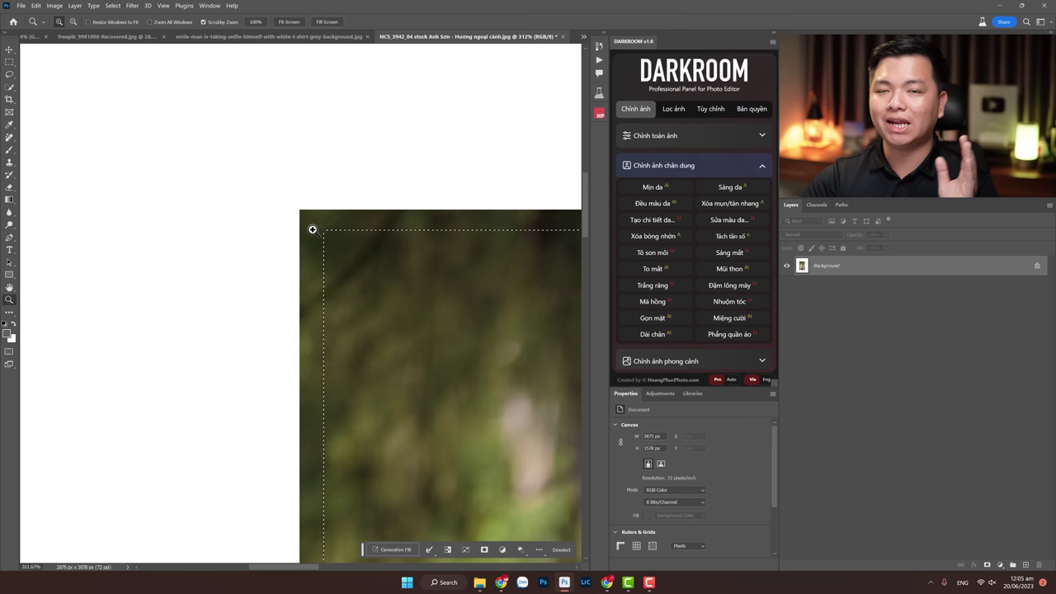
drag(379, 247, 226, 310)
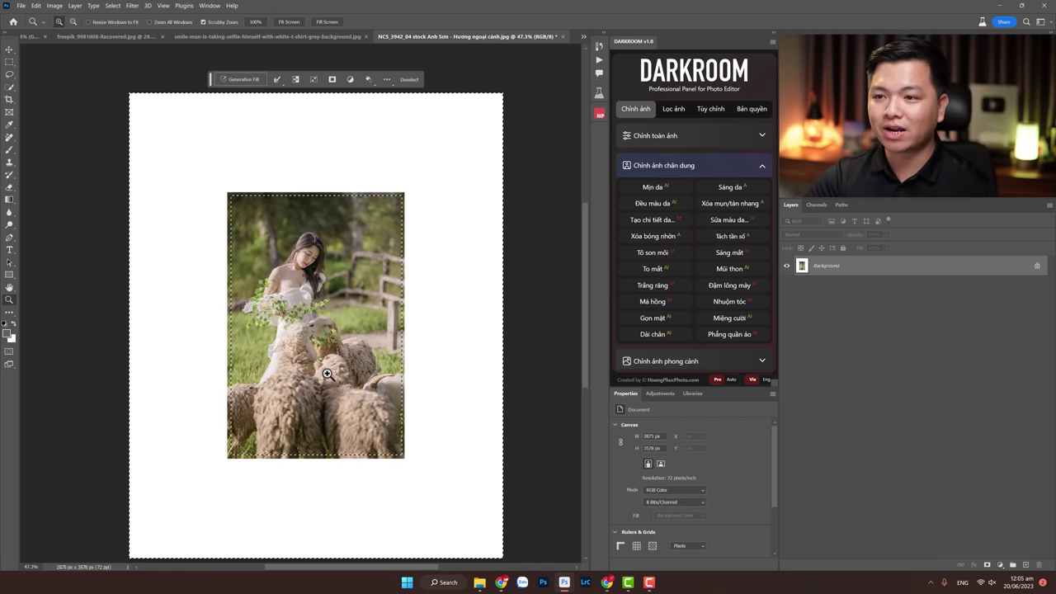
Generative-fill the border with trees and meadow, keeping the second variation
click(228, 543)
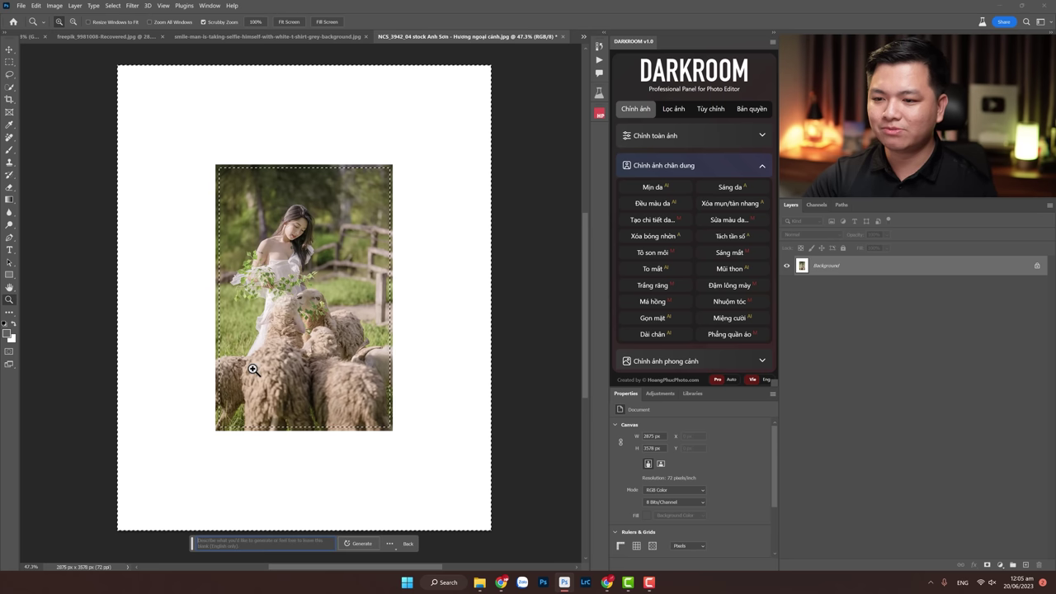
click(360, 543)
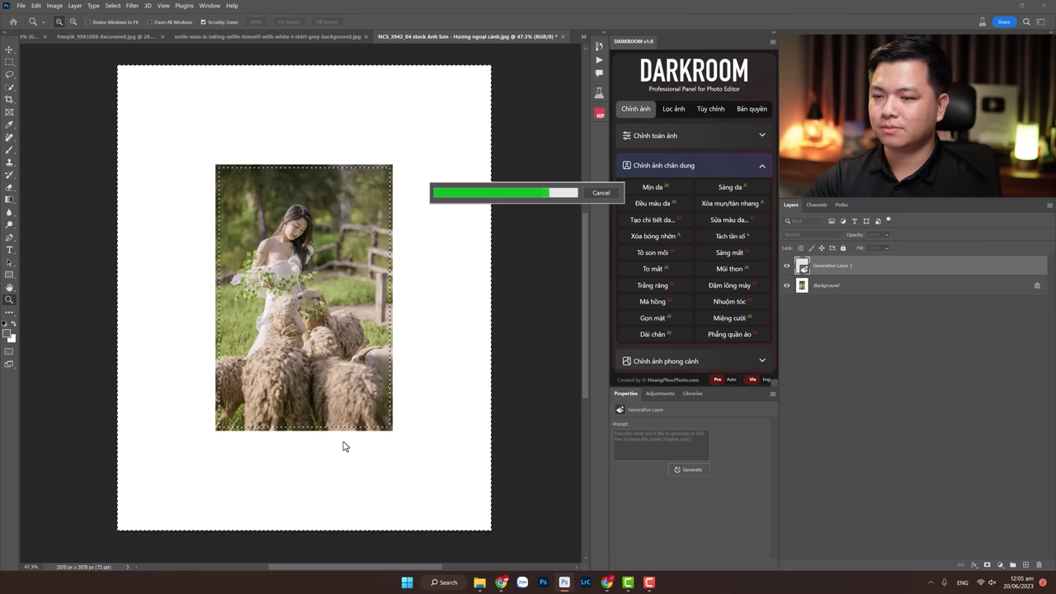
click(661, 516)
click(698, 516)
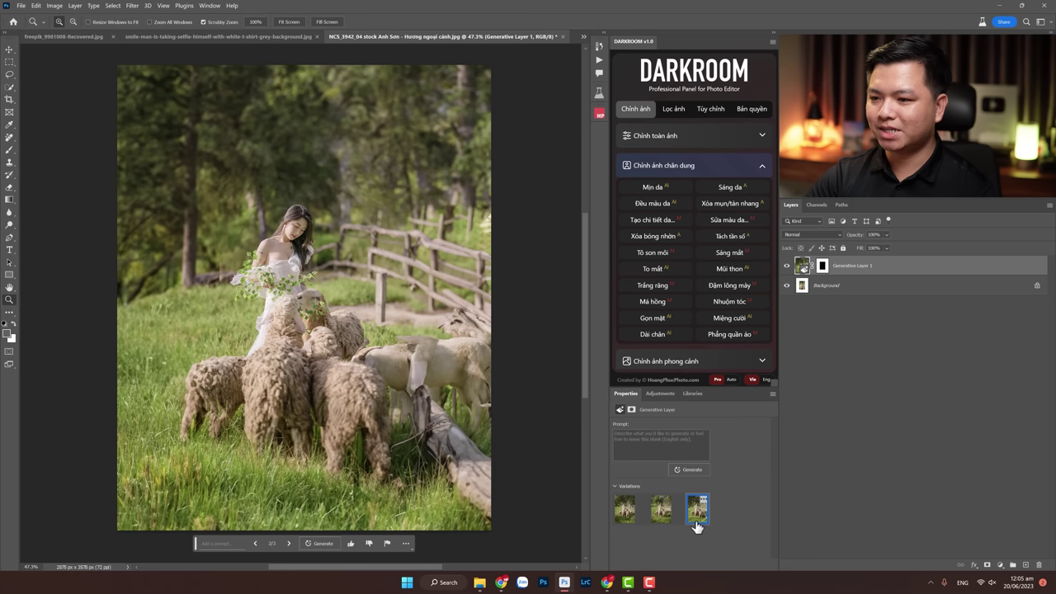
click(660, 515)
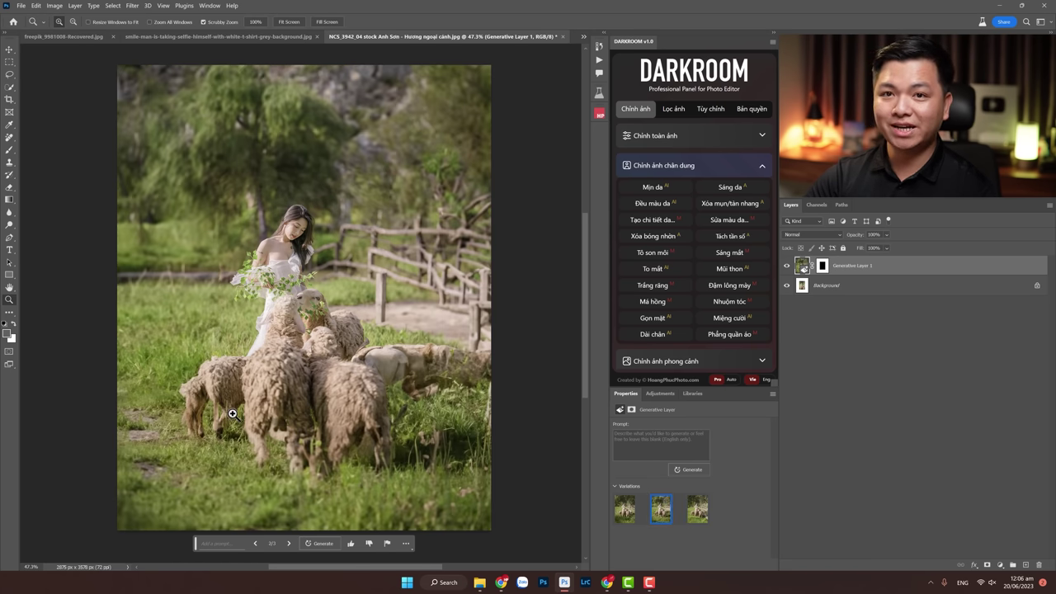
Lasso a freehand selection around the sheep and the bottom of the image
click(11, 75)
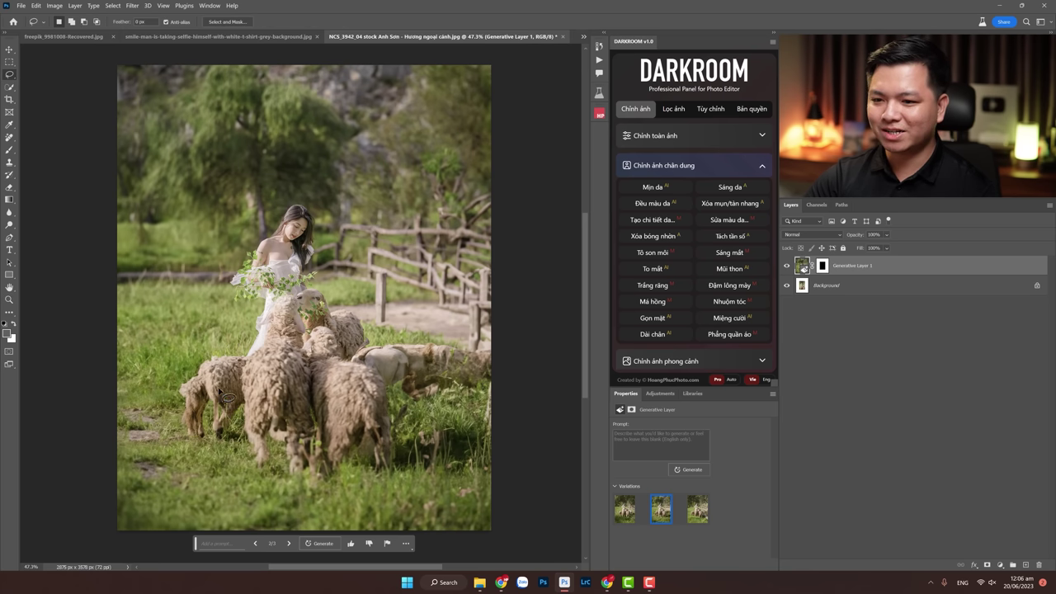
drag(227, 396, 215, 383)
drag(106, 381, 512, 358)
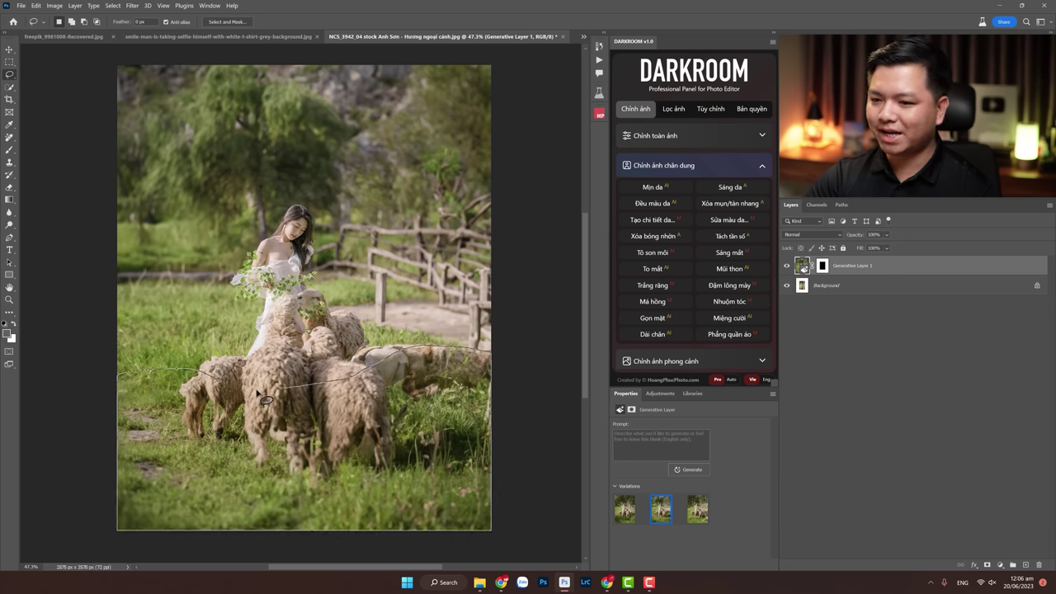
drag(270, 399, 266, 397)
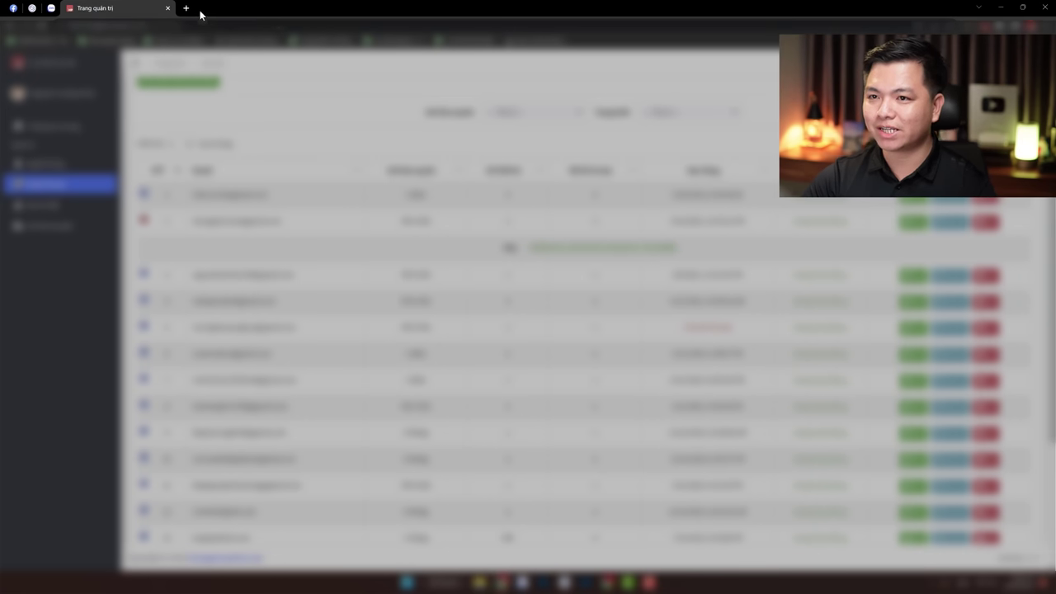
Translate 'một đàn cừu trắng' into 'a flock of white sheep' in Google Translate and copy it
click(187, 8)
text(trans)
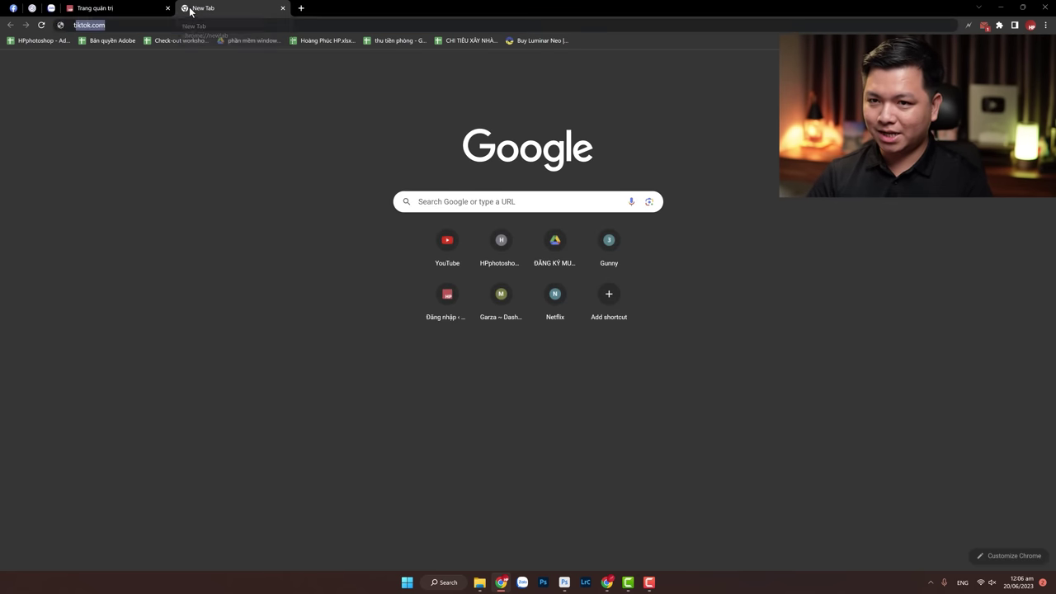
key(Return)
text(đàn cưu)
text(ng)
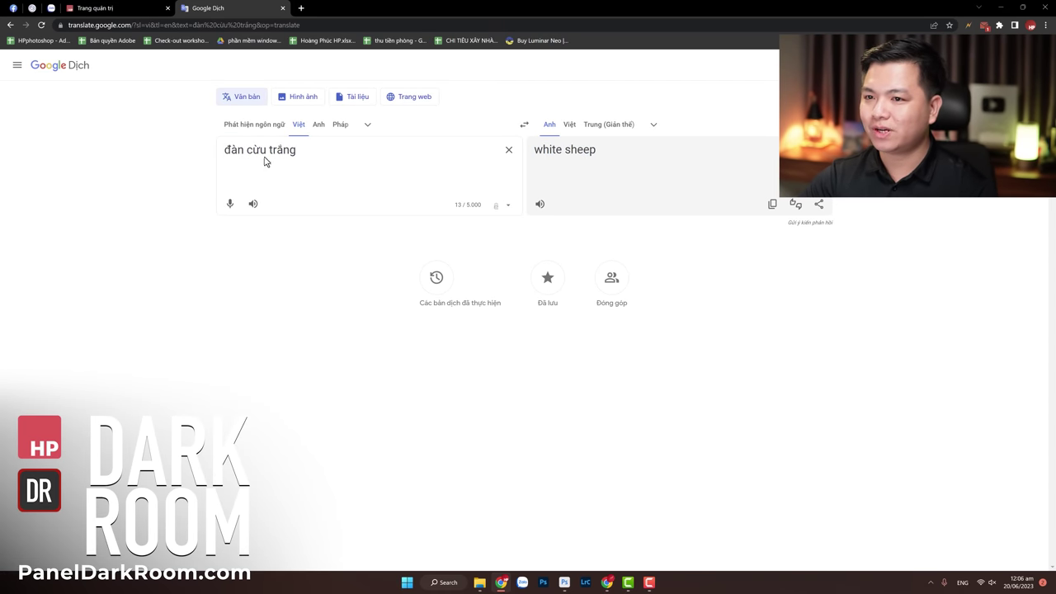
click(226, 151)
text(một)
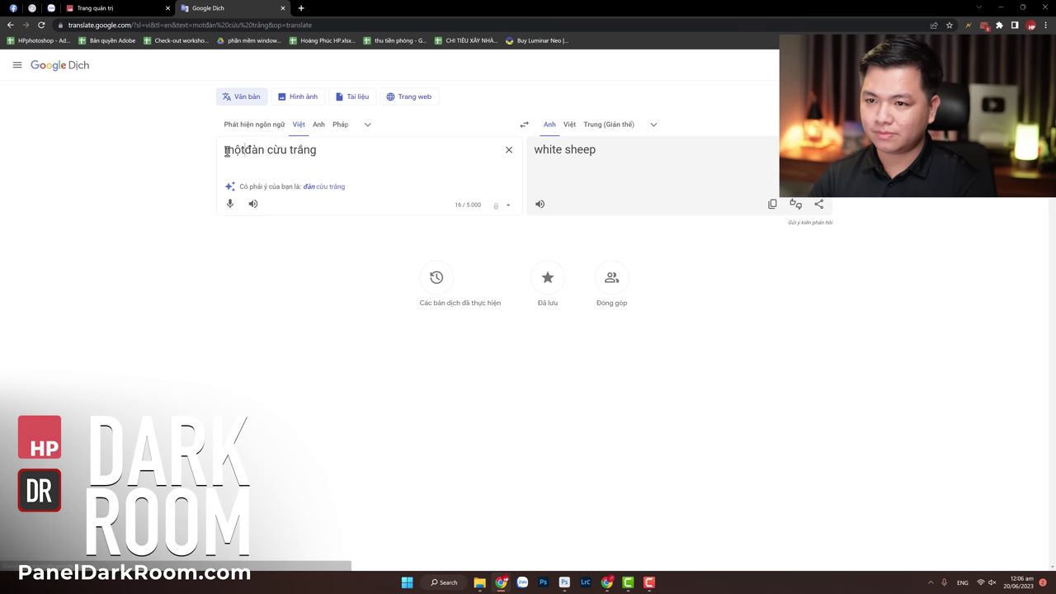
click(774, 206)
click(566, 583)
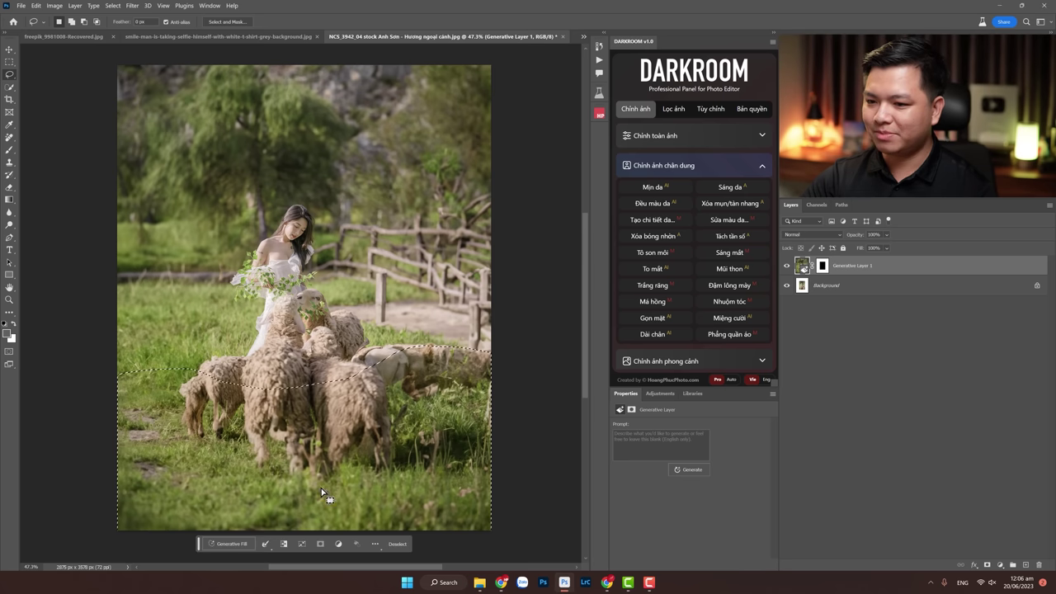
Generative-fill the selection with 'a flock of white sheep', pick a variation, then hide both generated layers
click(222, 544)
key(ctrl+v)
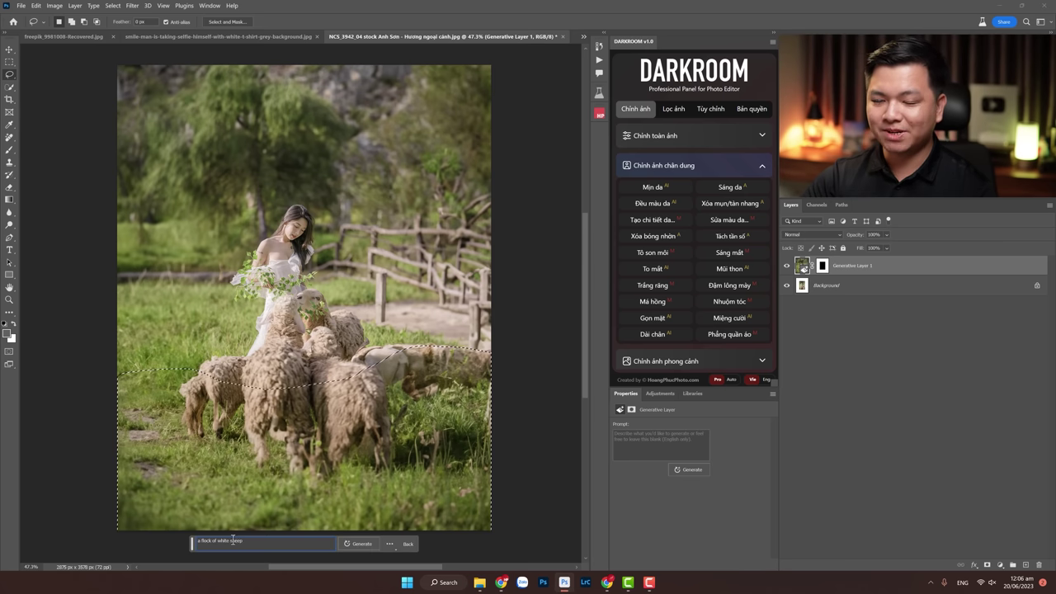
click(363, 544)
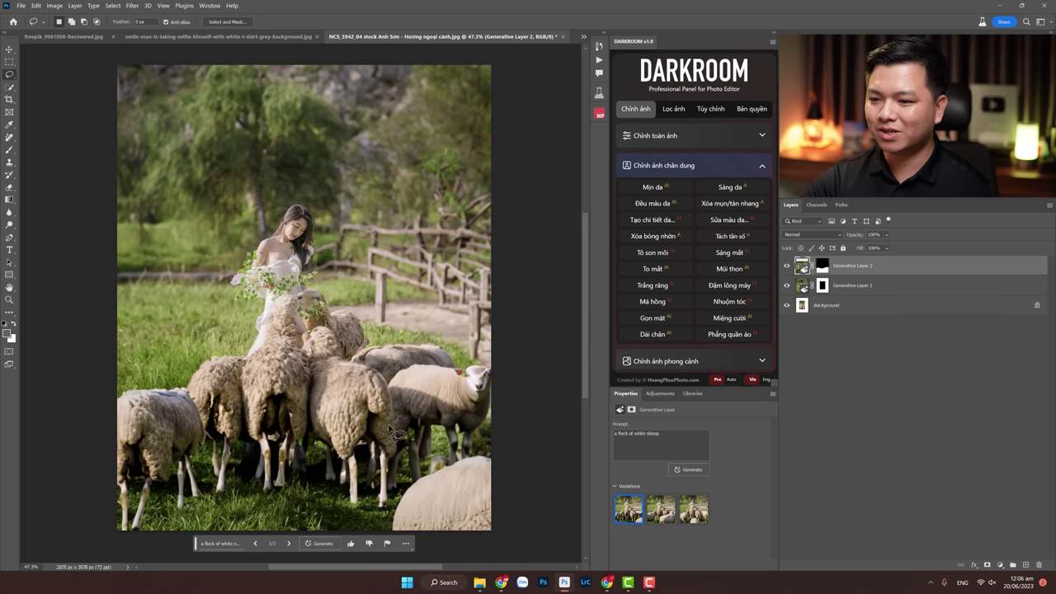
click(660, 509)
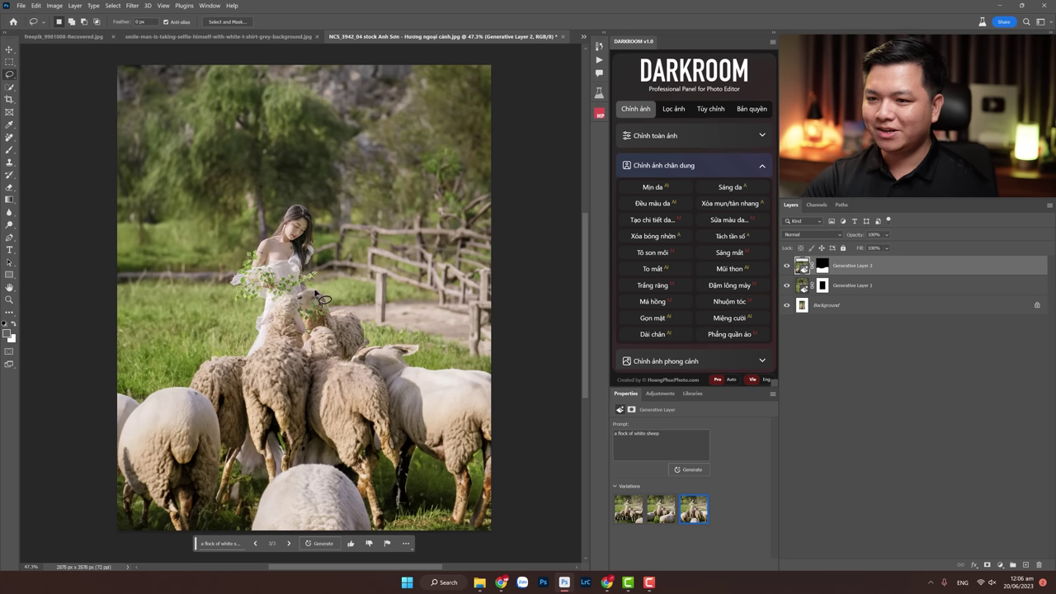
click(786, 266)
click(786, 286)
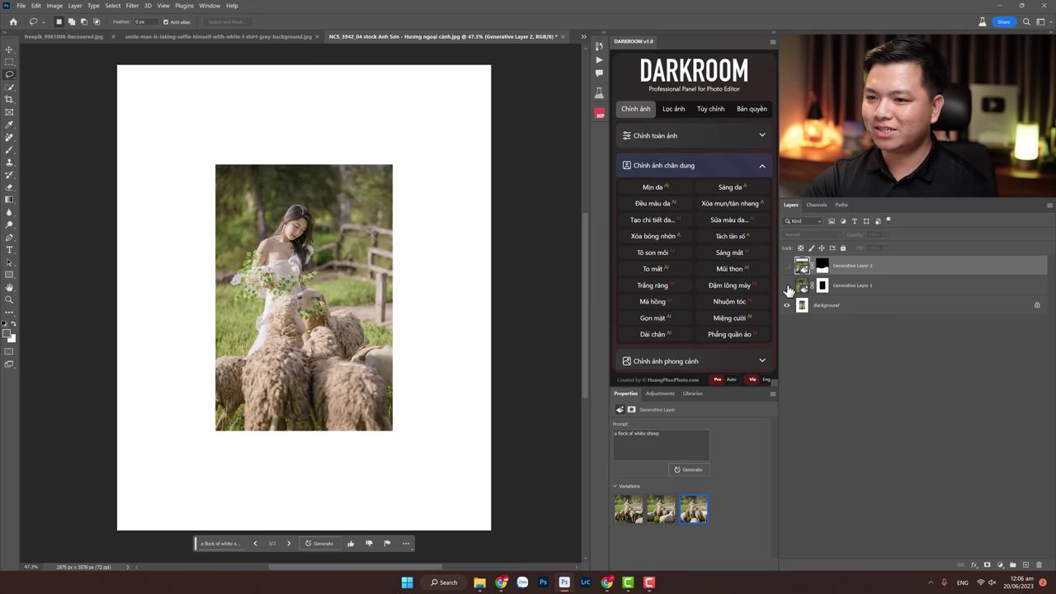
Toggle the generated sheep layer on and off to compare with the original photo
click(786, 285)
click(787, 285)
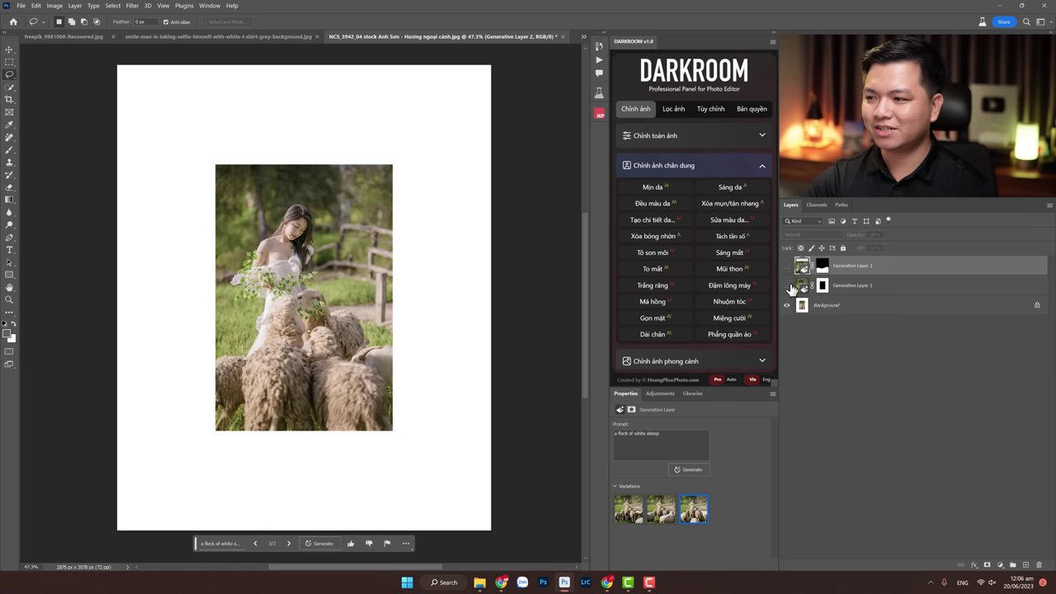
key(z)
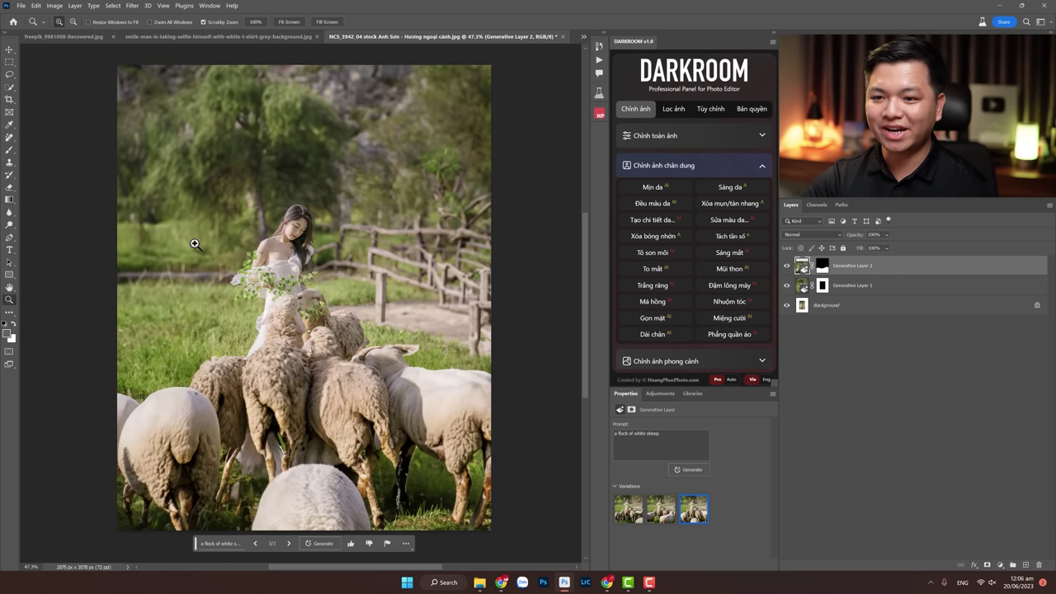
drag(195, 244, 198, 239)
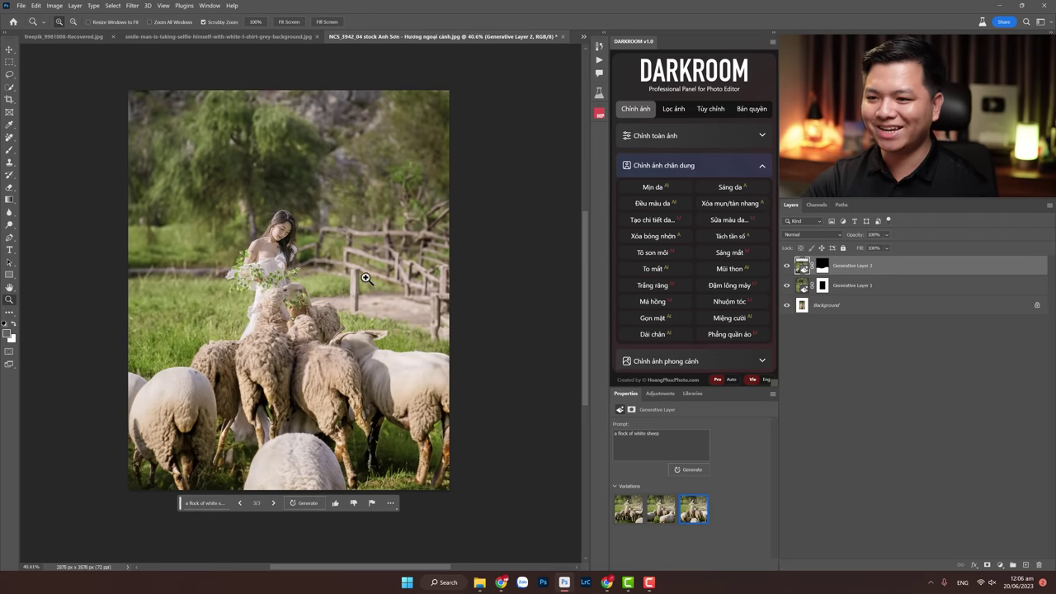
drag(366, 278, 348, 266)
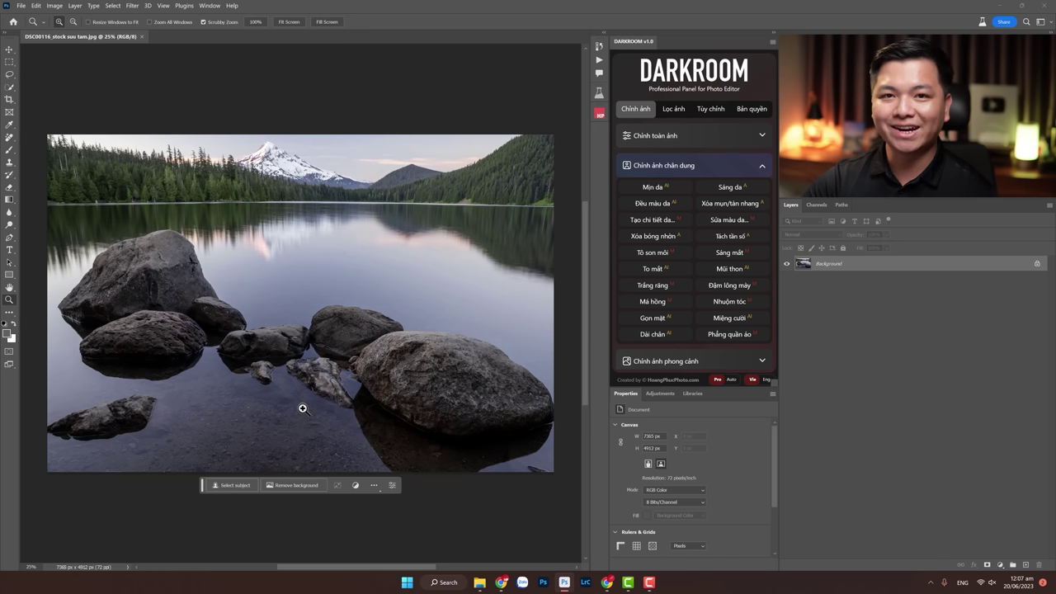
Draw a rectangular selection over the lower foreground water between the rocks
click(9, 74)
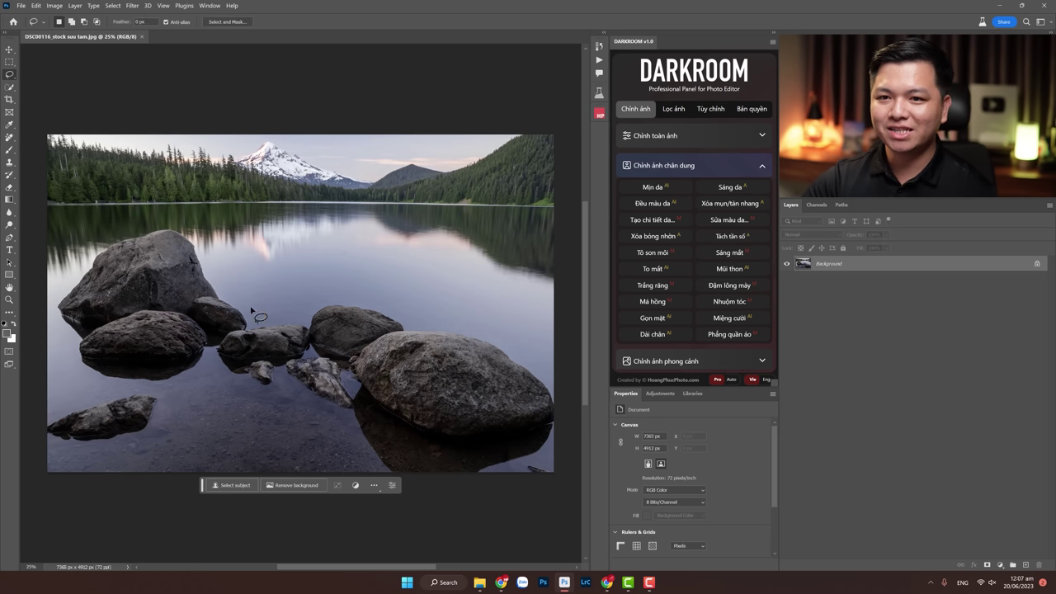
click(4, 63)
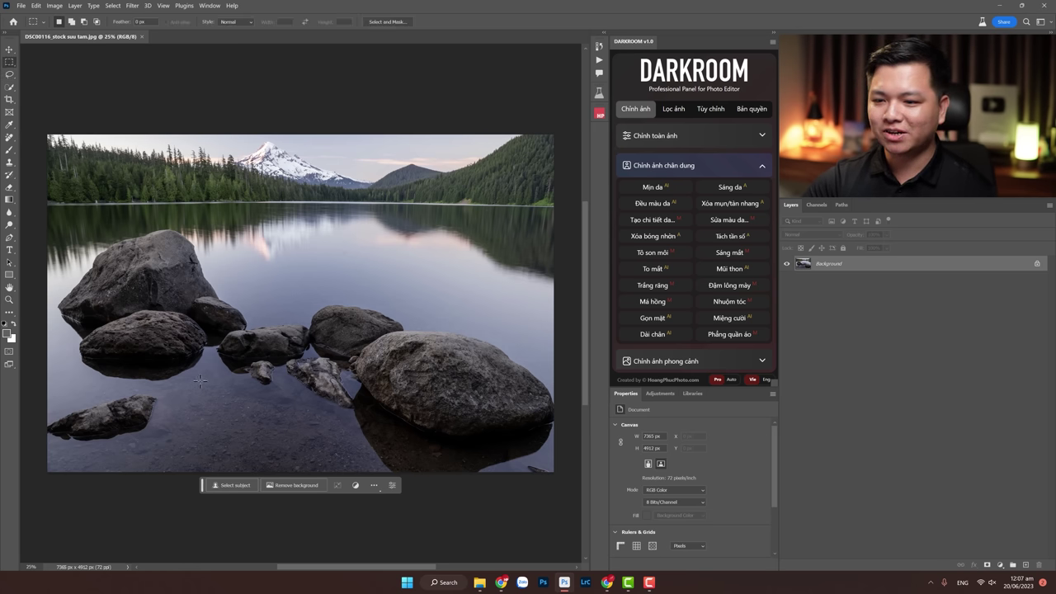
drag(190, 389, 350, 462)
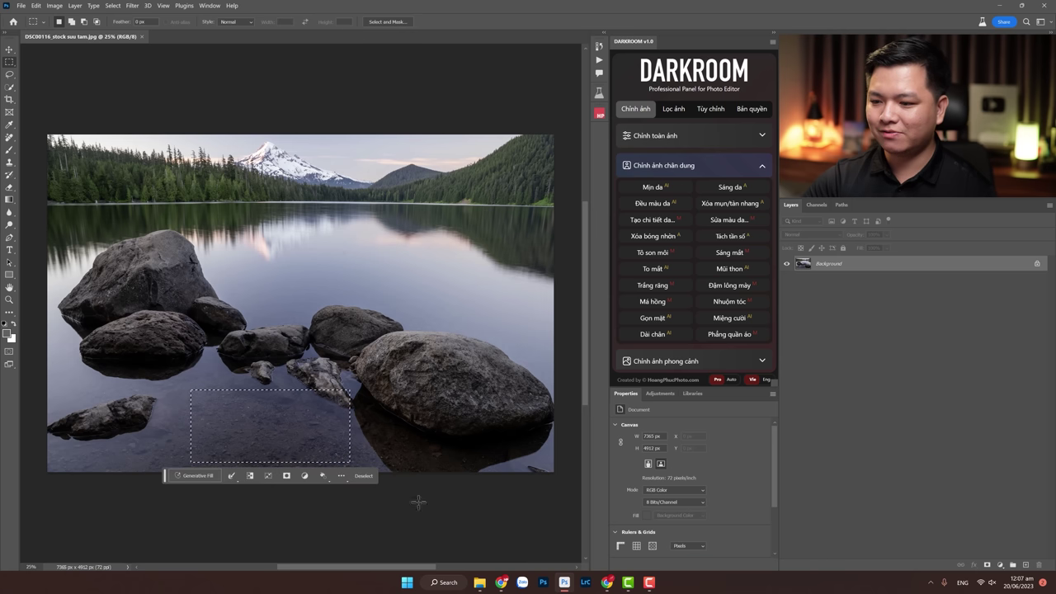
mouse_move(145, 373)
mouse_down()
mouse_move(241, 399)
mouse_move(371, 470)
mouse_up()
Translate 'đàn cá chép Koi' to 'Koi carp school' and copy the translation
click(501, 582)
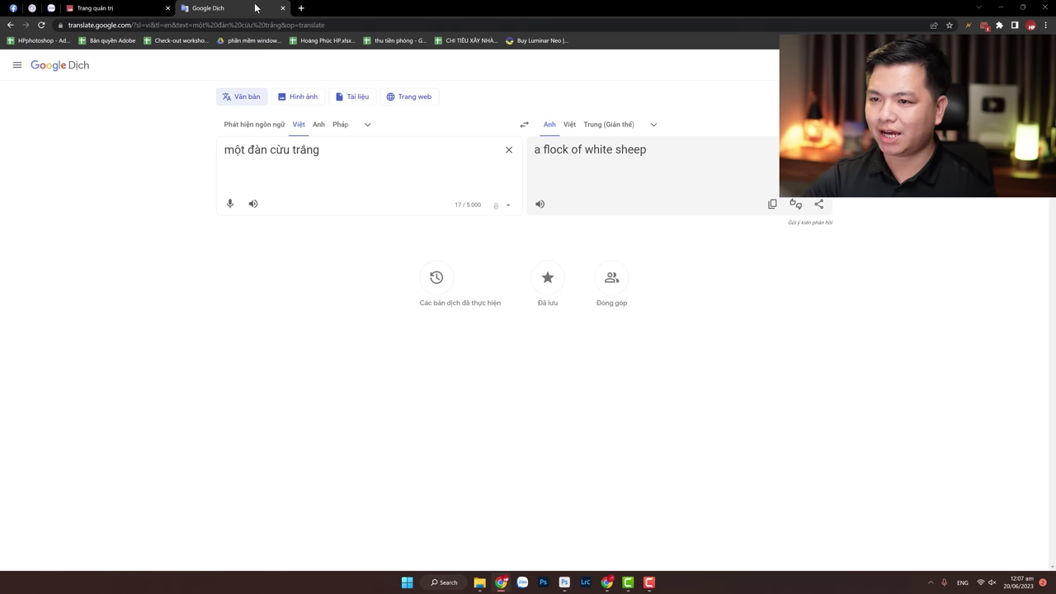
triple_click(358, 151)
text(đan cá )
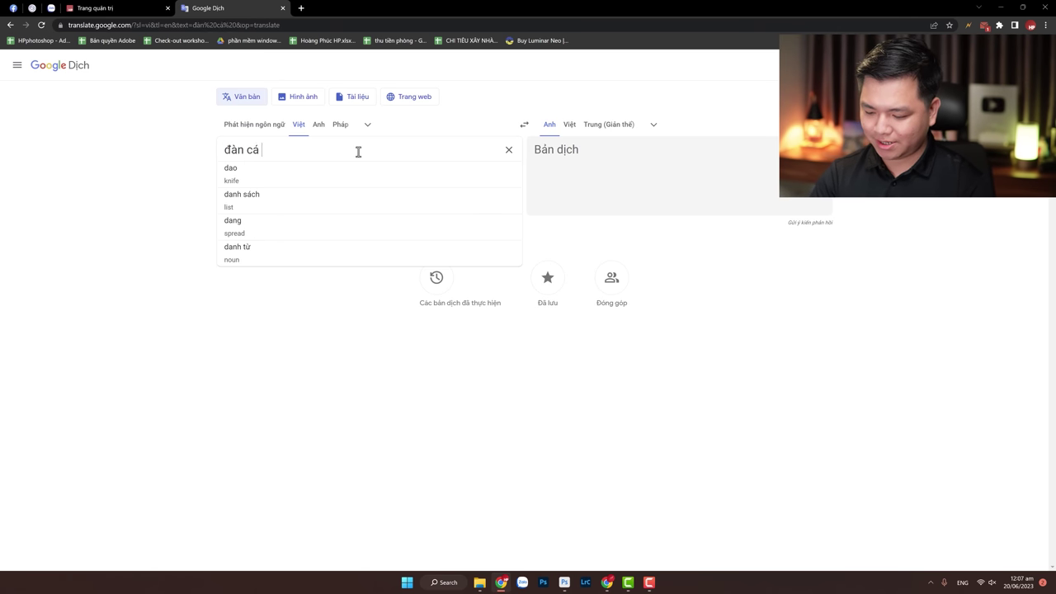
text( Koi)
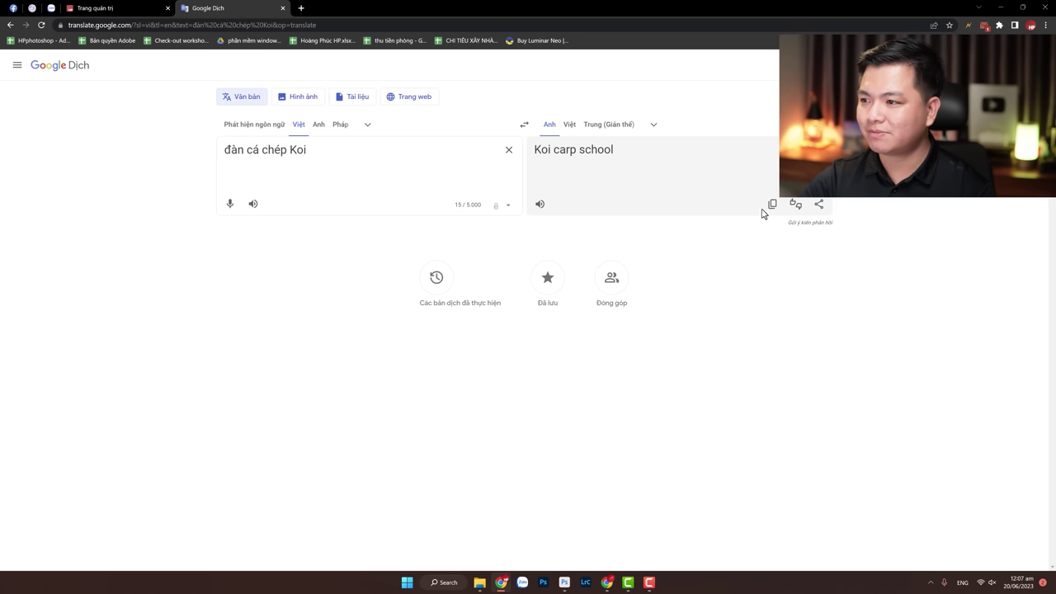
click(772, 204)
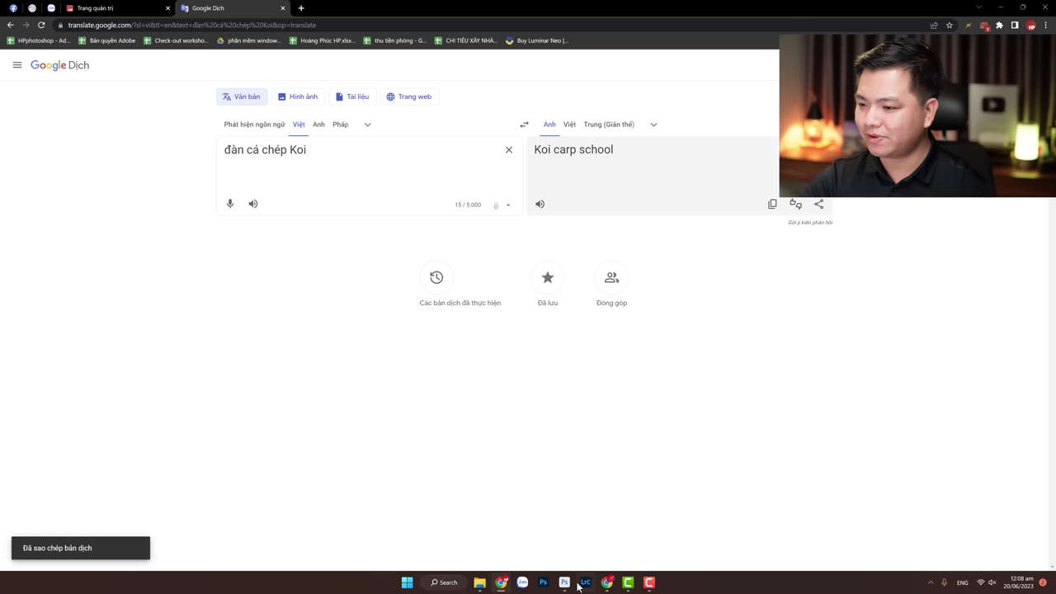
Generative-fill the selected water with the prompt 'Koi carp school'
click(569, 582)
click(192, 484)
key(ctrl+v)
click(321, 484)
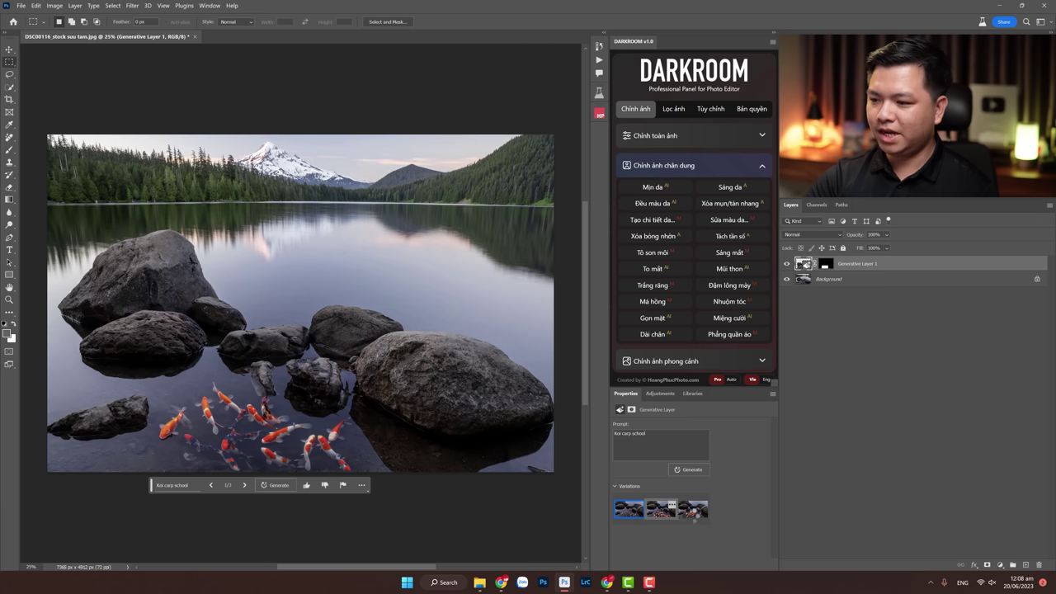
Keep the third koi variation, compare it against the original, and zoom out to the whole photo
click(661, 509)
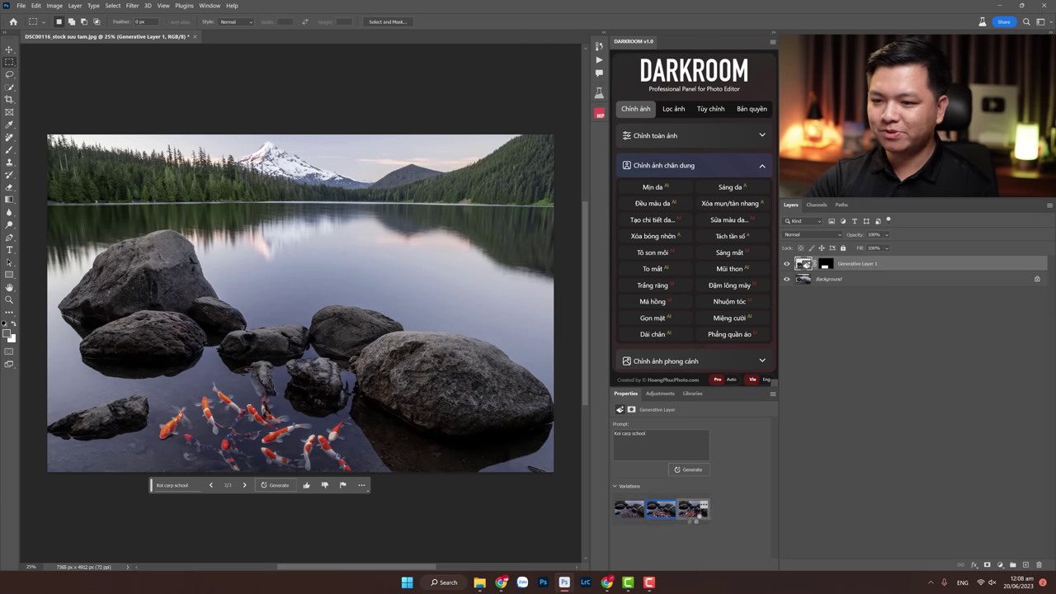
click(693, 514)
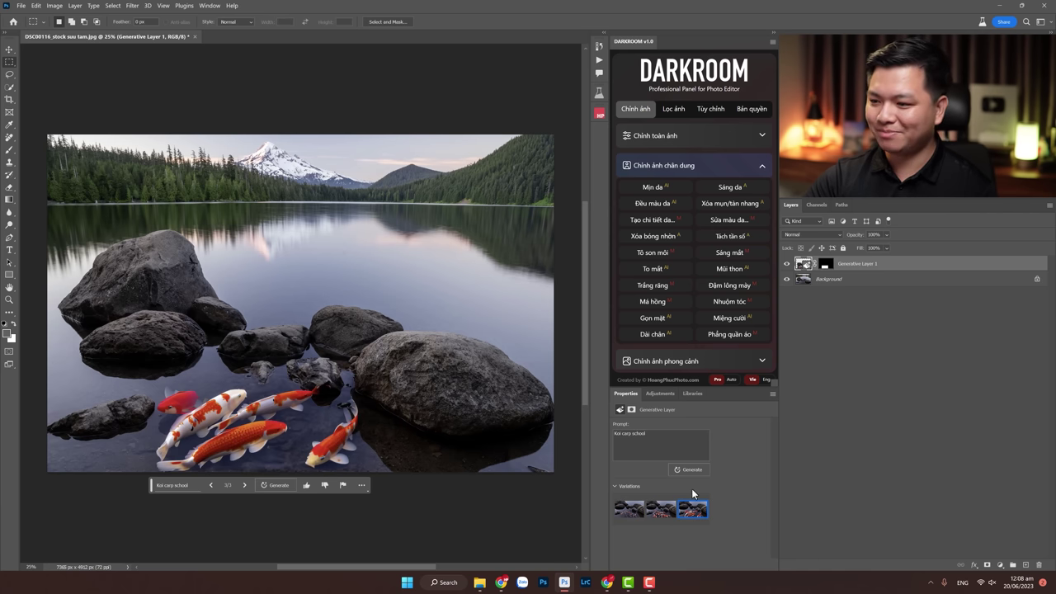
key(z)
drag(336, 447, 388, 450)
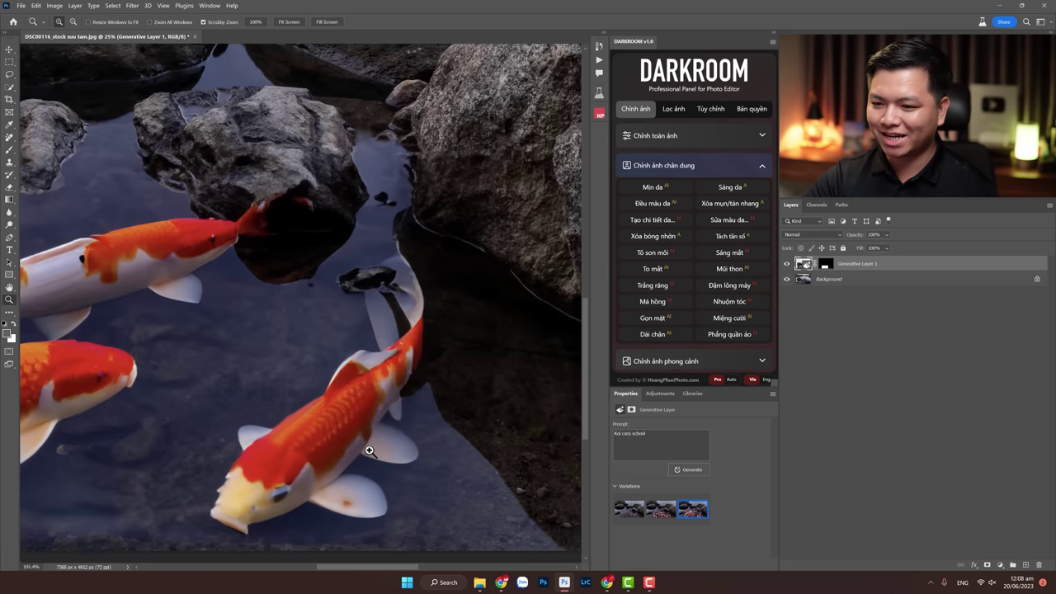
click(787, 265)
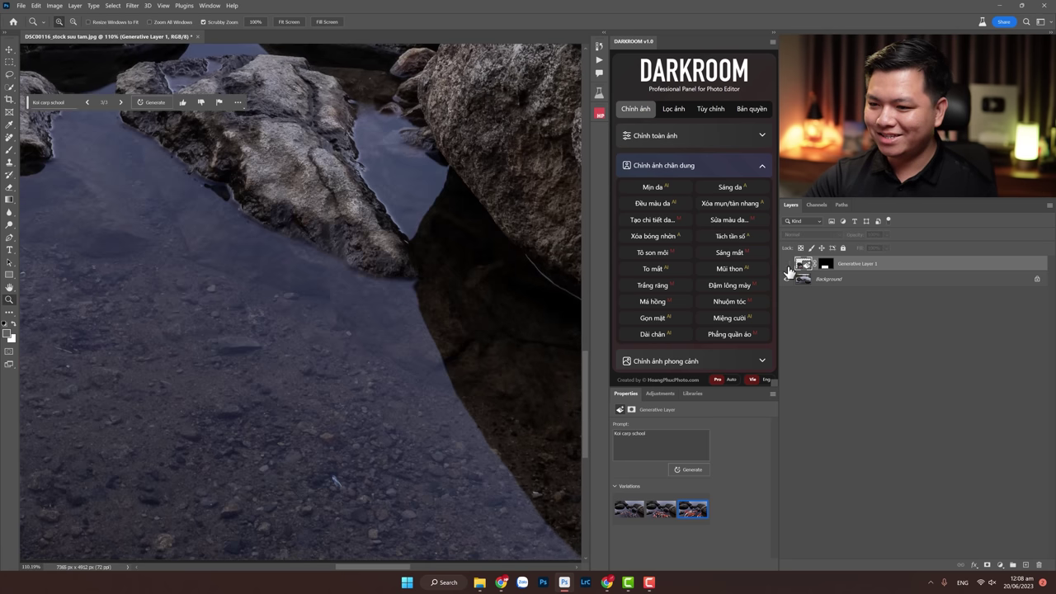
click(788, 265)
click(787, 265)
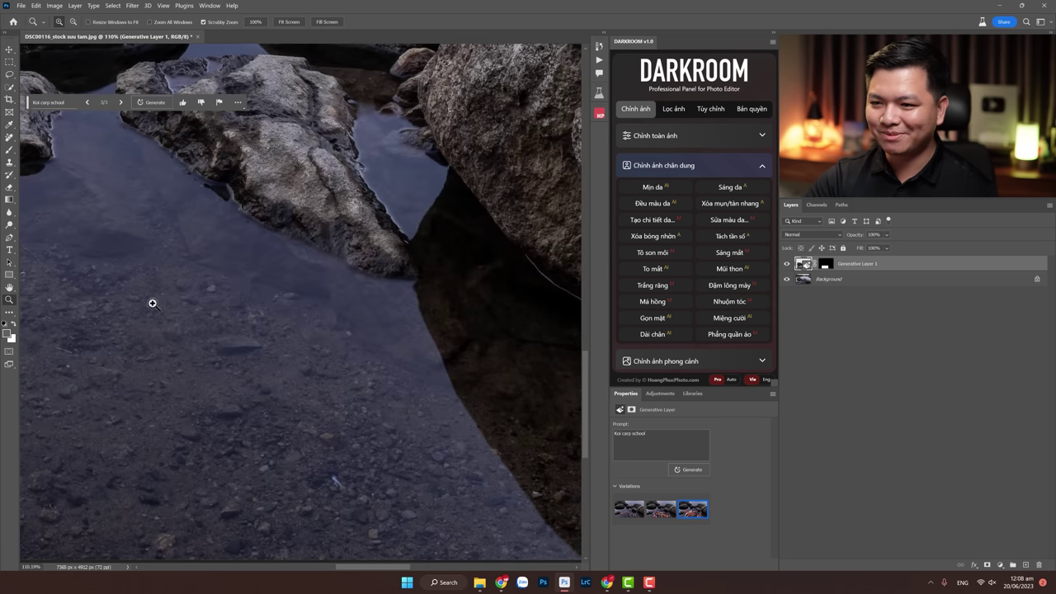
drag(277, 295, 248, 297)
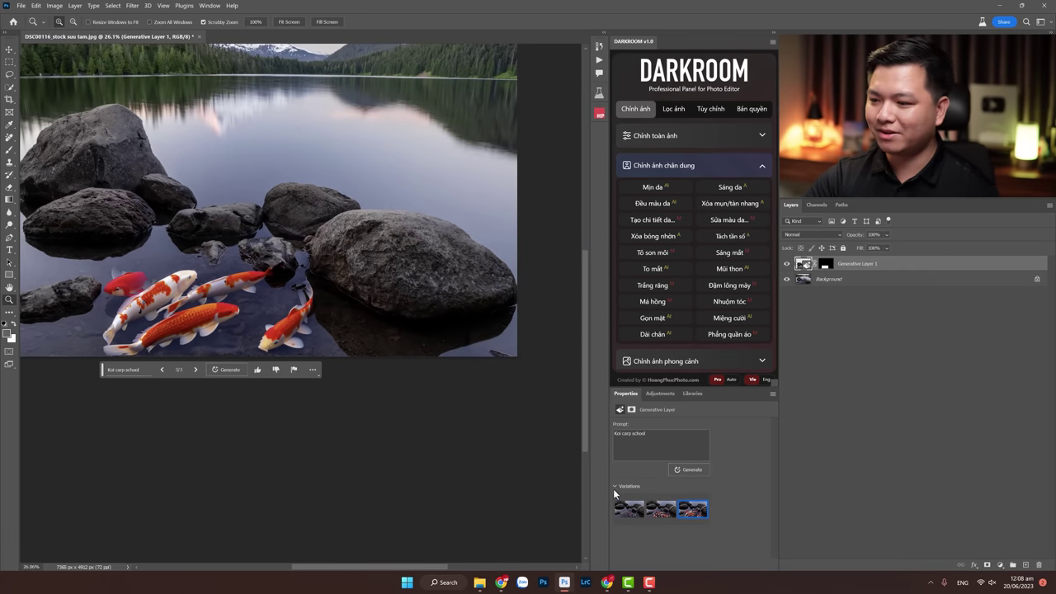
mouse_move(297, 273)
mouse_down()
mouse_move(264, 274)
mouse_move(314, 292)
mouse_up()
Lasso open lake water above the rocks and generate 'a boat' there
click(9, 75)
drag(385, 249, 492, 320)
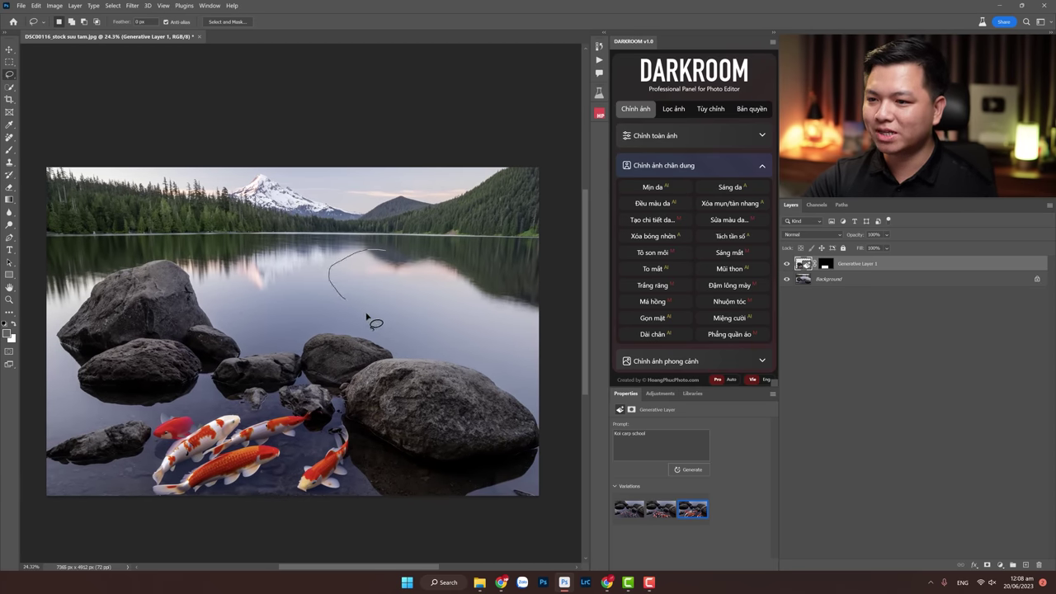
drag(452, 260, 386, 249)
click(336, 338)
text(a boat)
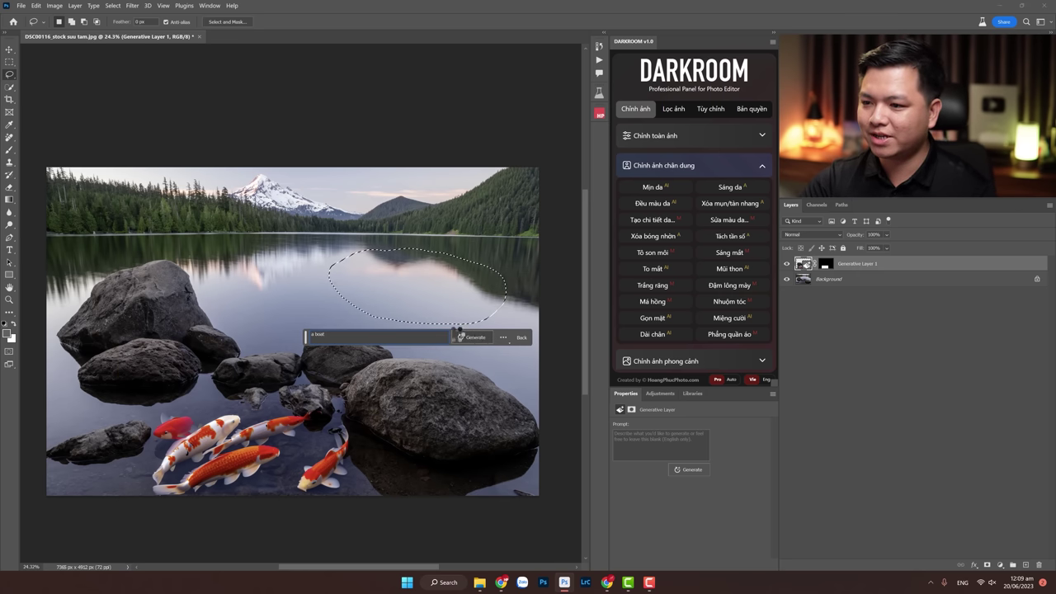
click(474, 337)
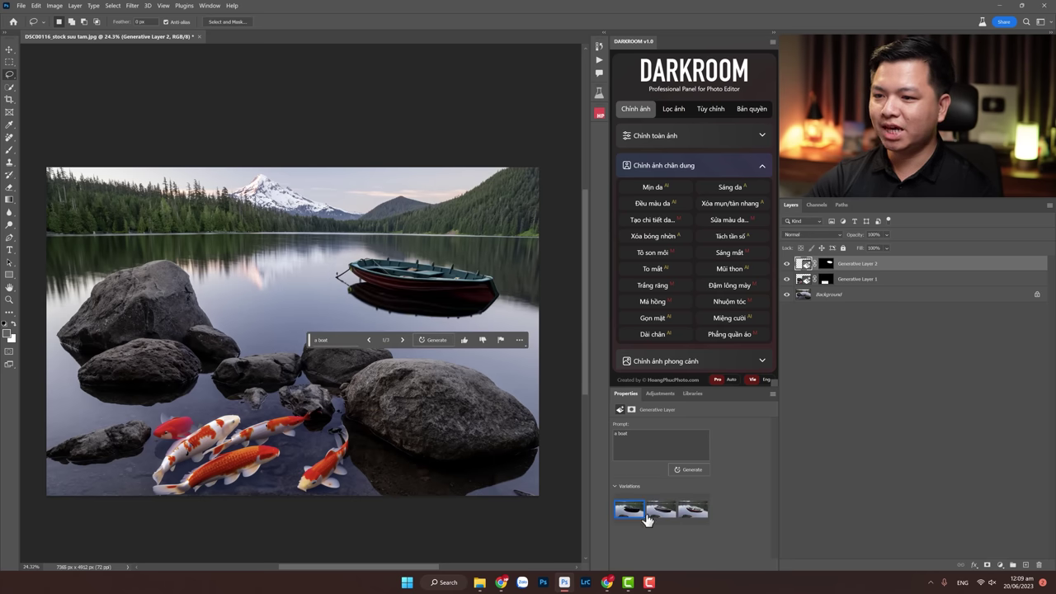
Preview the second and third boat variations and zoom in toward the boat
click(660, 509)
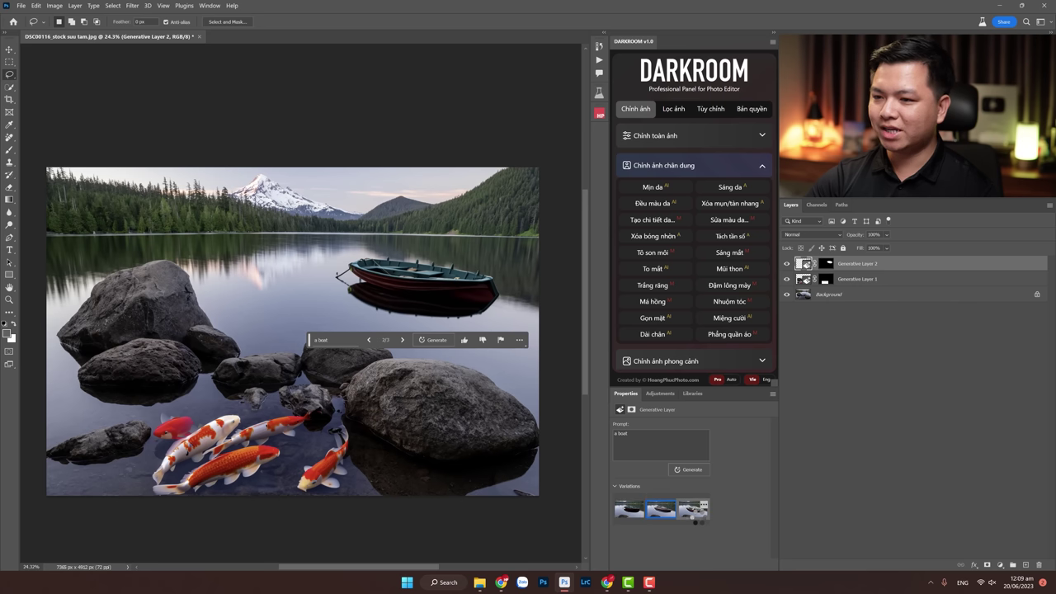
click(691, 511)
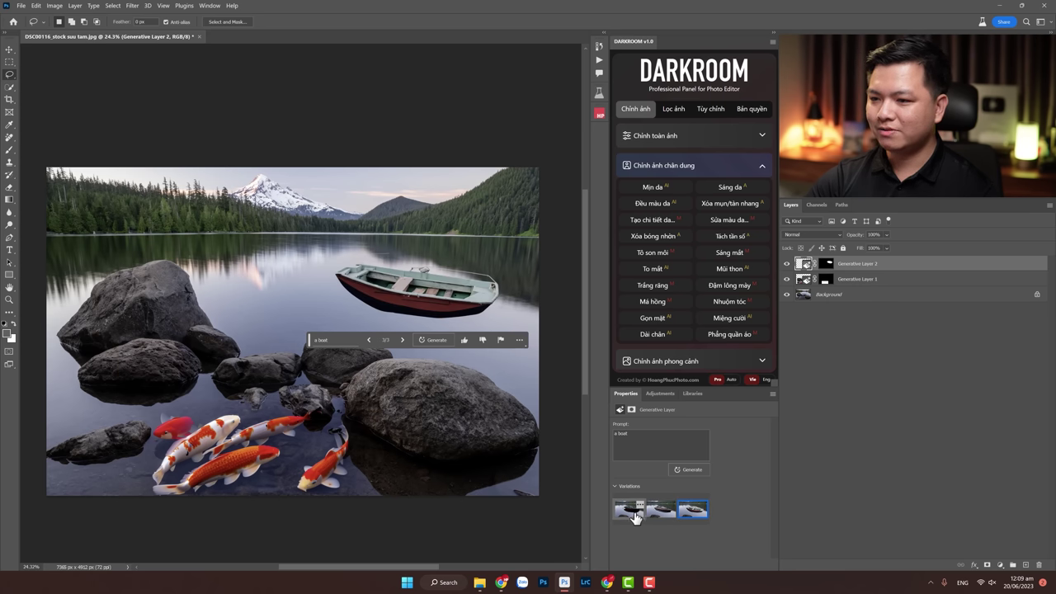
key(z)
drag(399, 306, 396, 295)
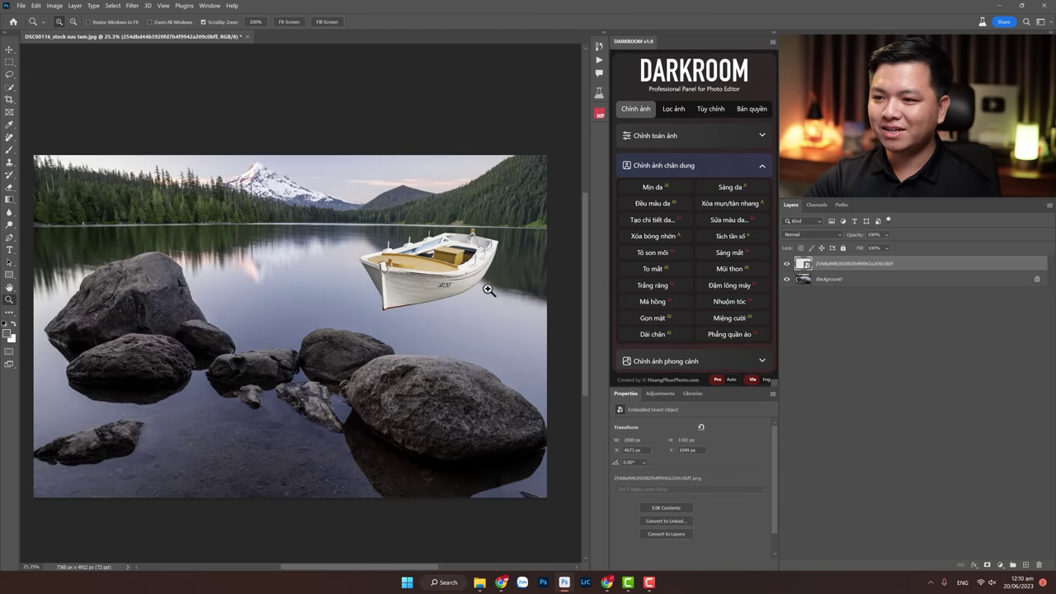
Zoom in on the boat and lasso the water beneath its hull
drag(407, 305, 495, 290)
drag(412, 322, 355, 329)
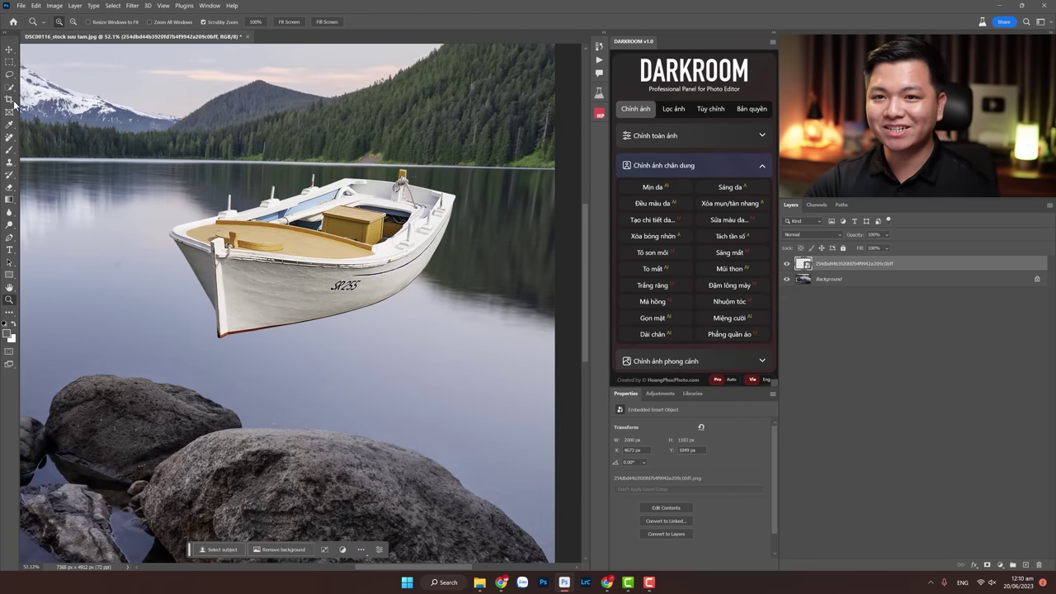
click(9, 76)
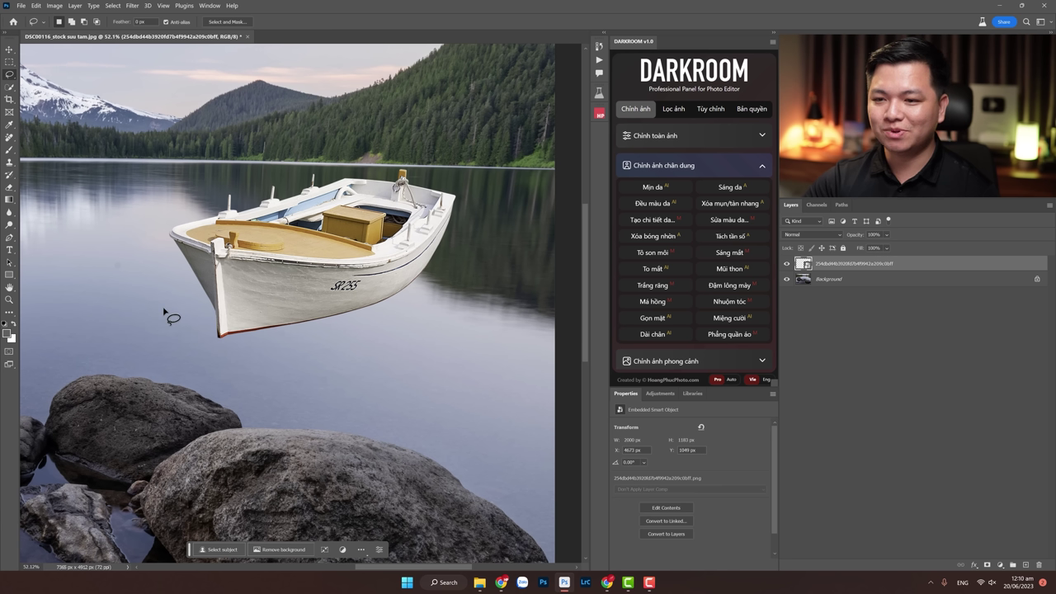
drag(213, 287, 198, 280)
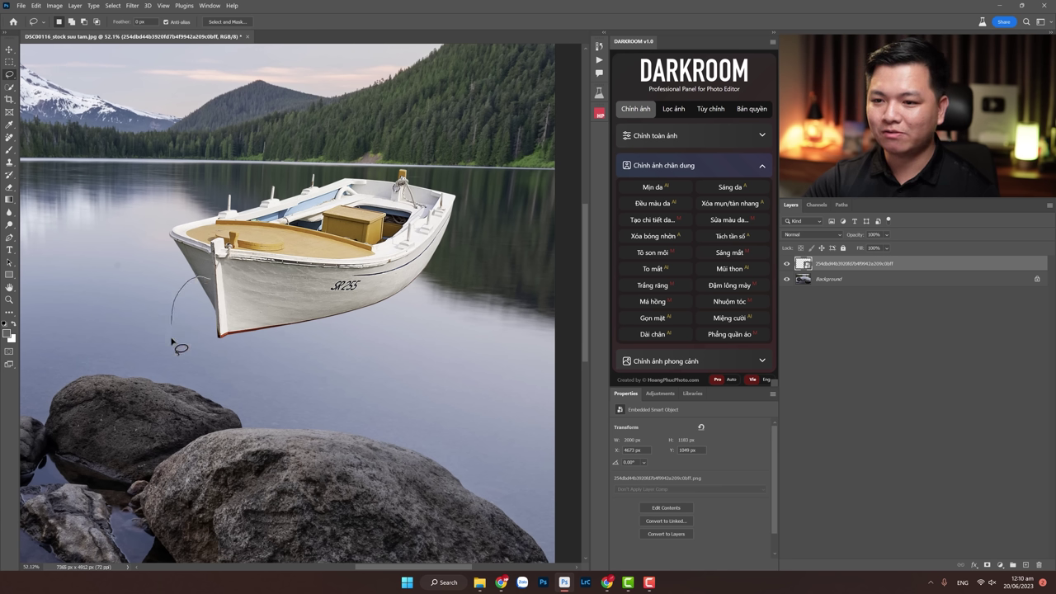
mouse_move(221, 375)
mouse_down()
mouse_move(349, 373)
mouse_move(454, 330)
mouse_move(475, 260)
mouse_up()
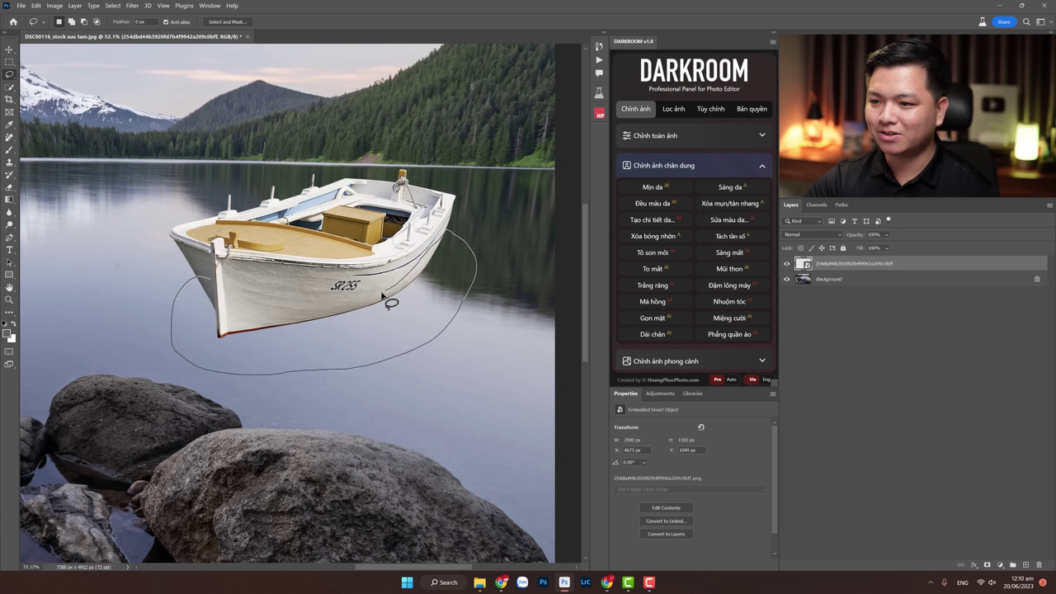
drag(227, 320, 233, 323)
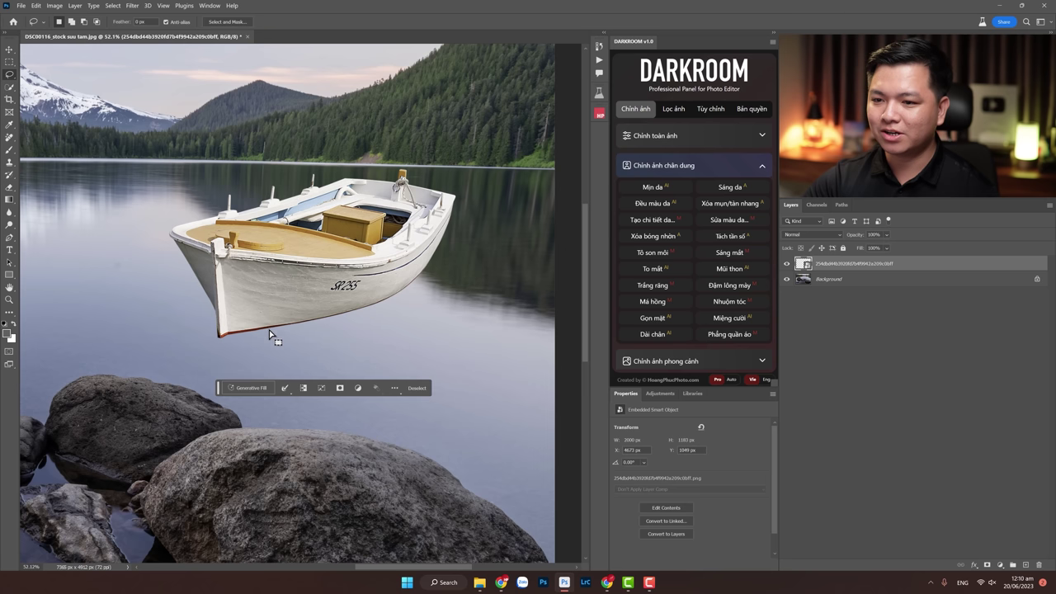
Generative-fill 'shadow with reflection' under the boat and choose the third variation
click(252, 388)
text(shadow wit)
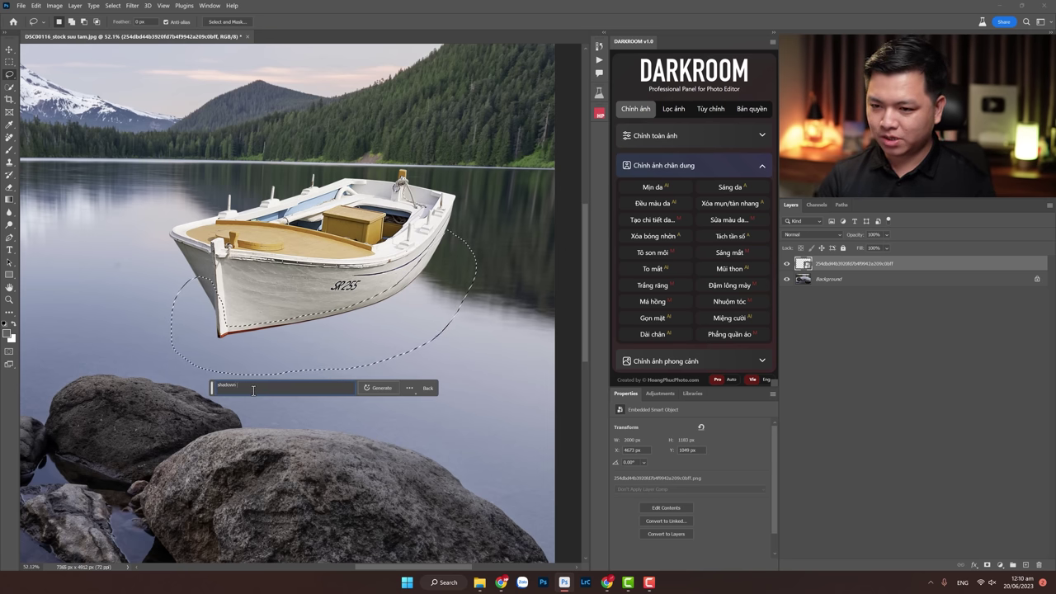
text(h ref)
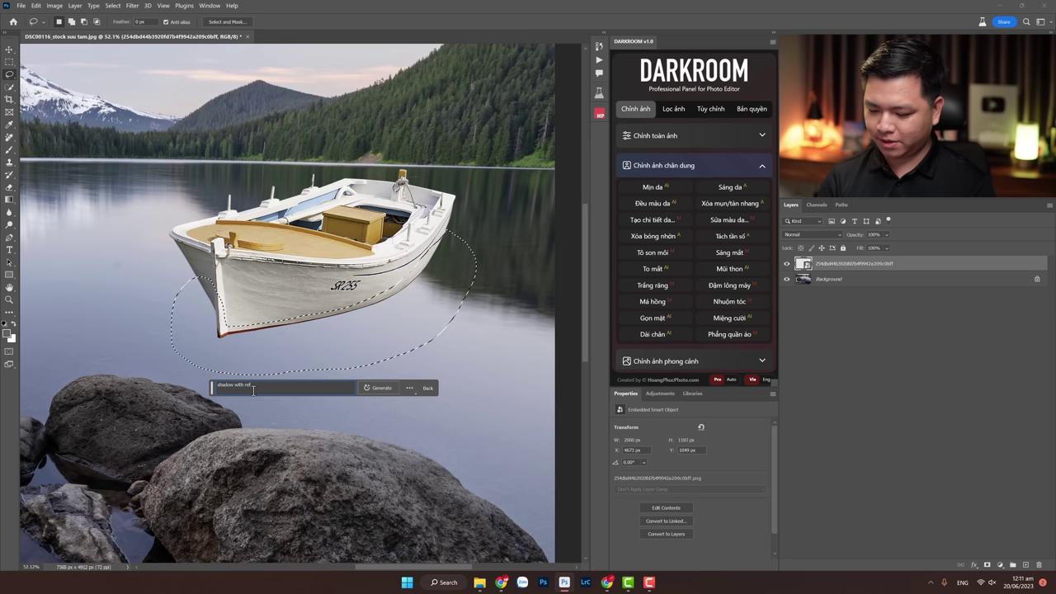
text(lection)
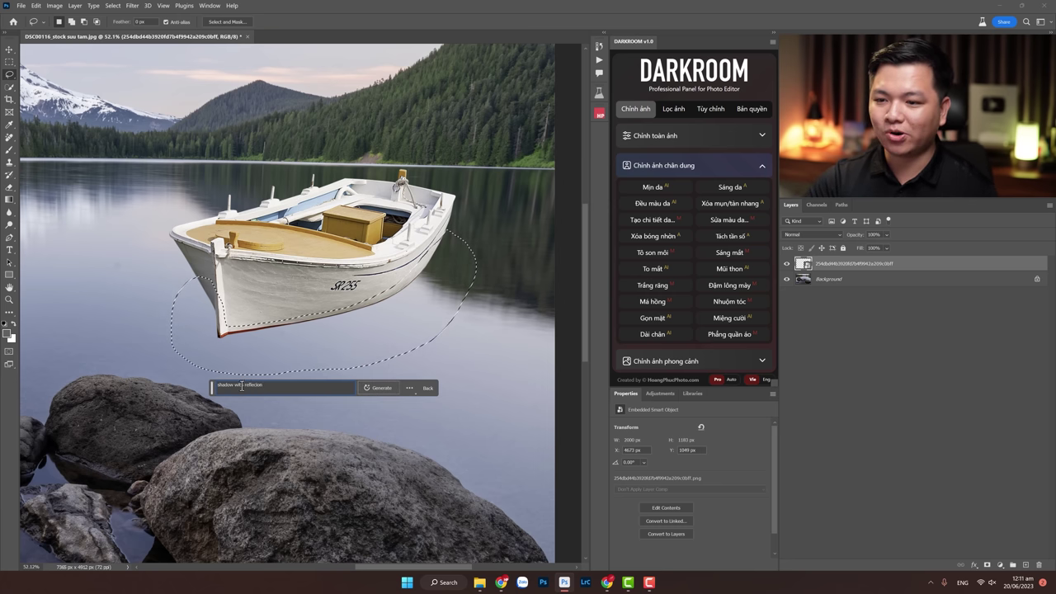
click(378, 390)
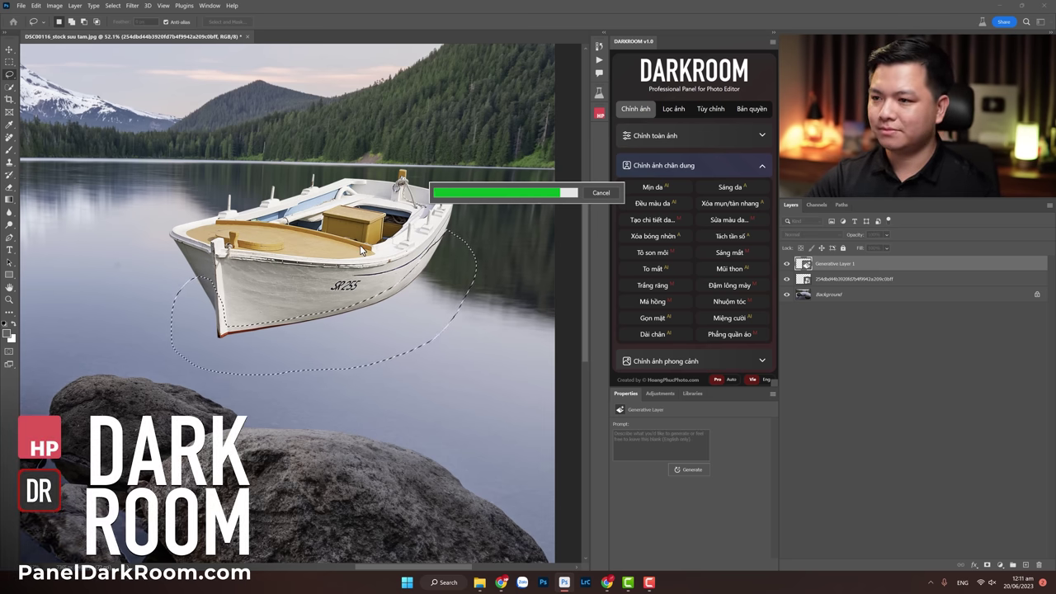
click(662, 515)
click(696, 520)
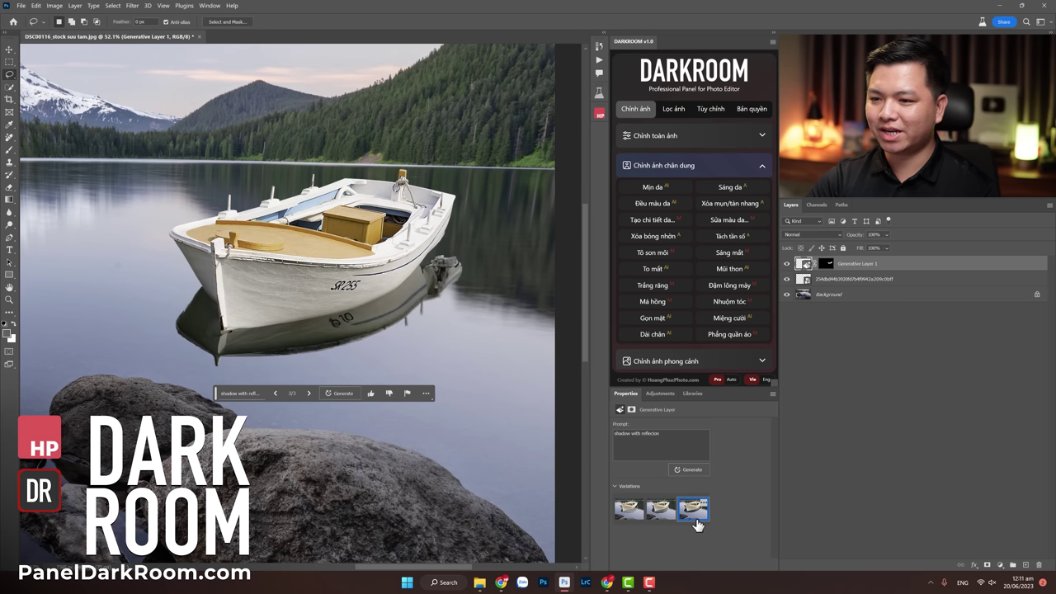
Inspect the reflection up close, then lower Generative Layer 1's opacity to fade it
key(z)
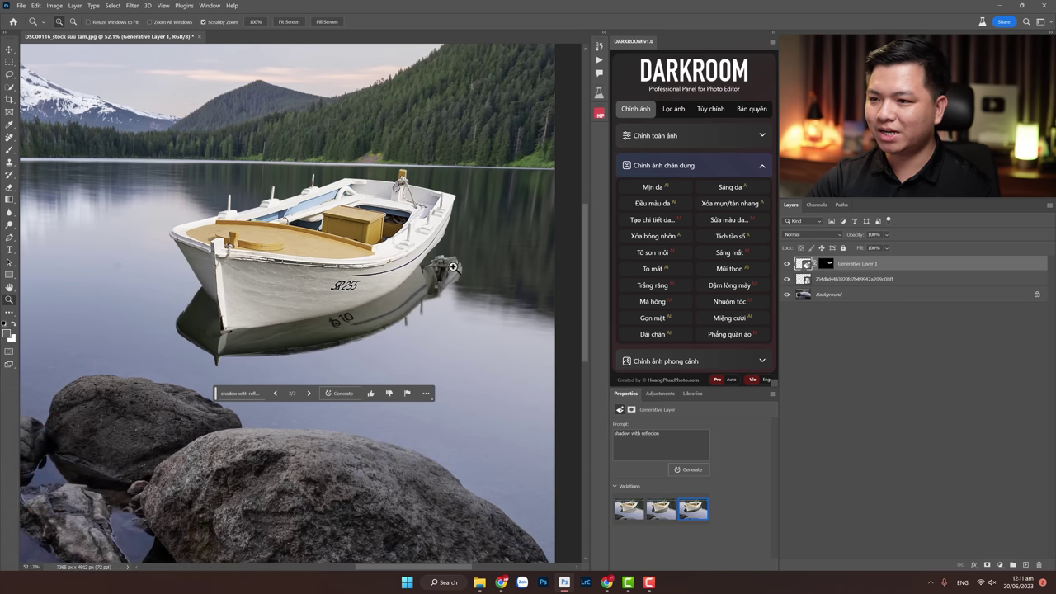
click(450, 268)
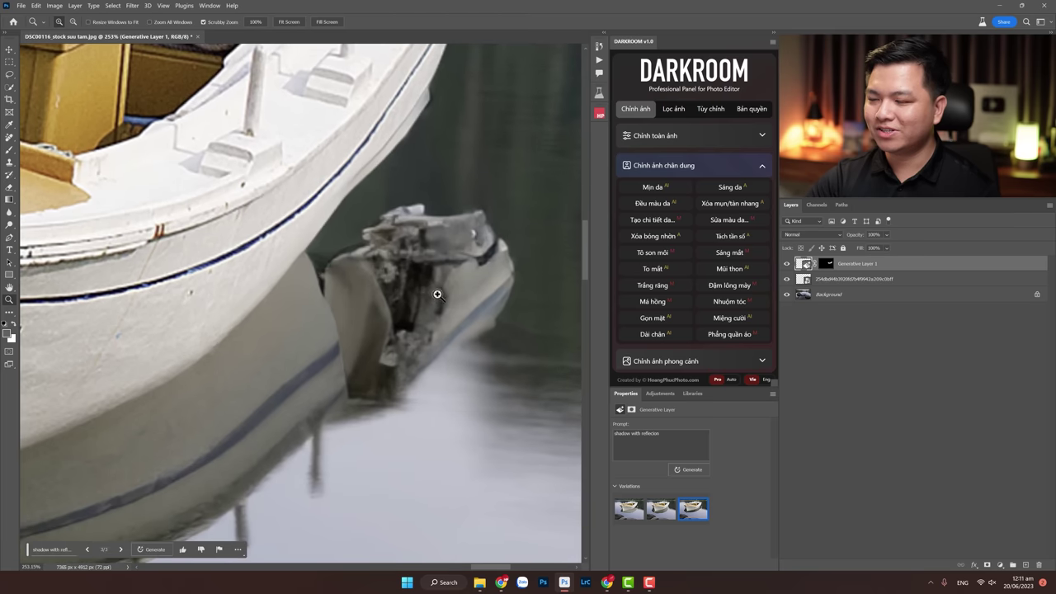
mouse_move(423, 295)
mouse_down()
mouse_move(288, 338)
mouse_move(303, 338)
mouse_up()
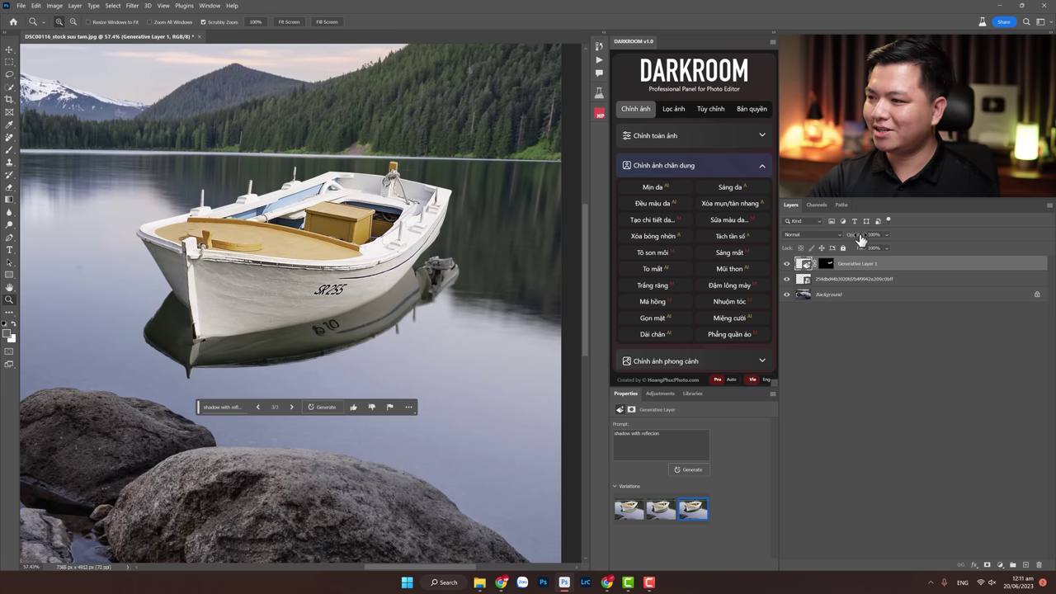
drag(836, 239, 834, 245)
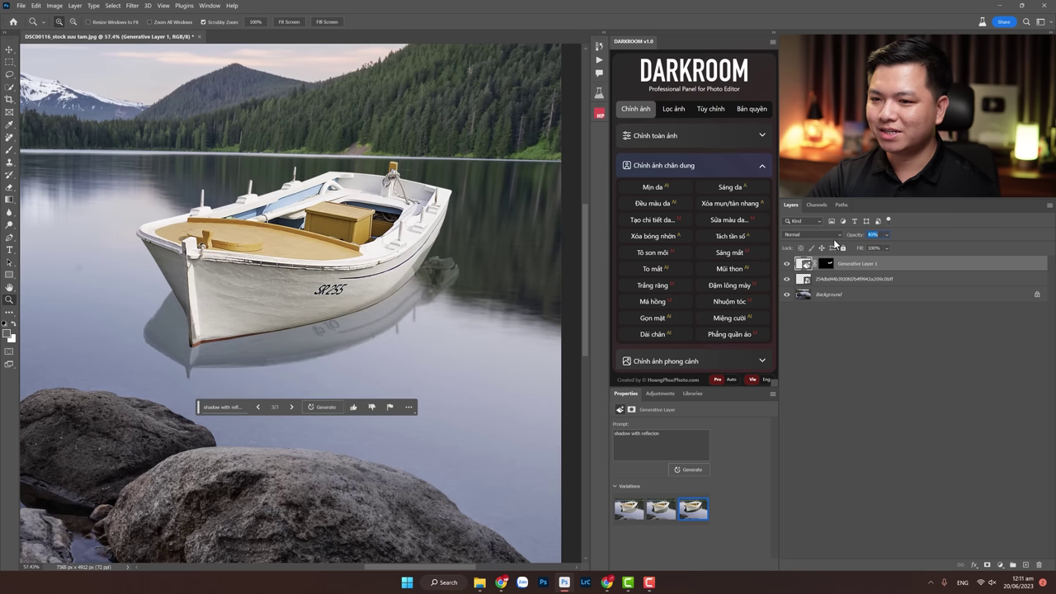
drag(360, 291, 247, 306)
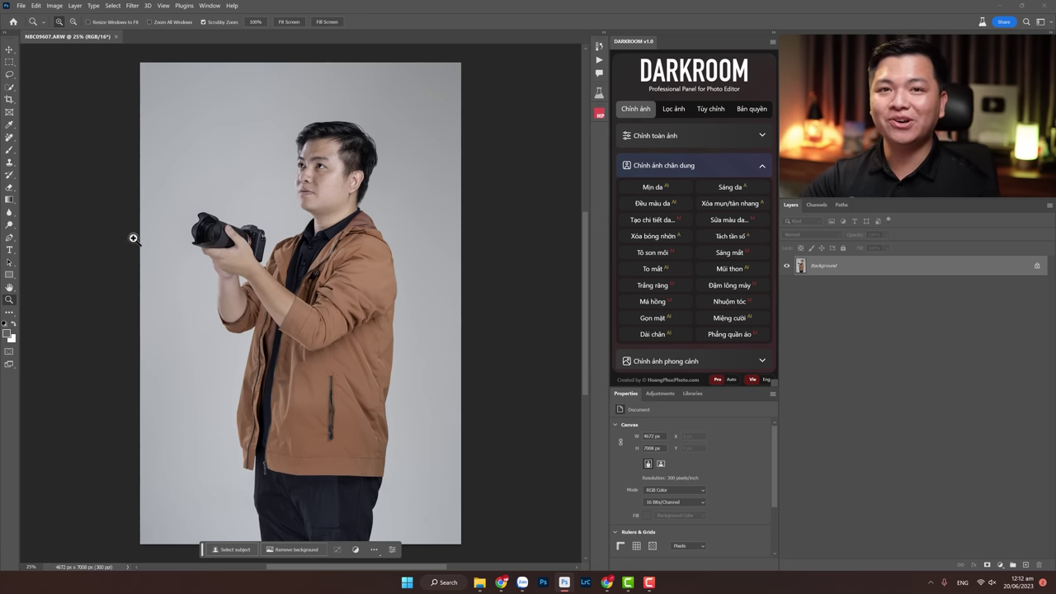
Lasso-select the man's body and brown jacket
click(10, 78)
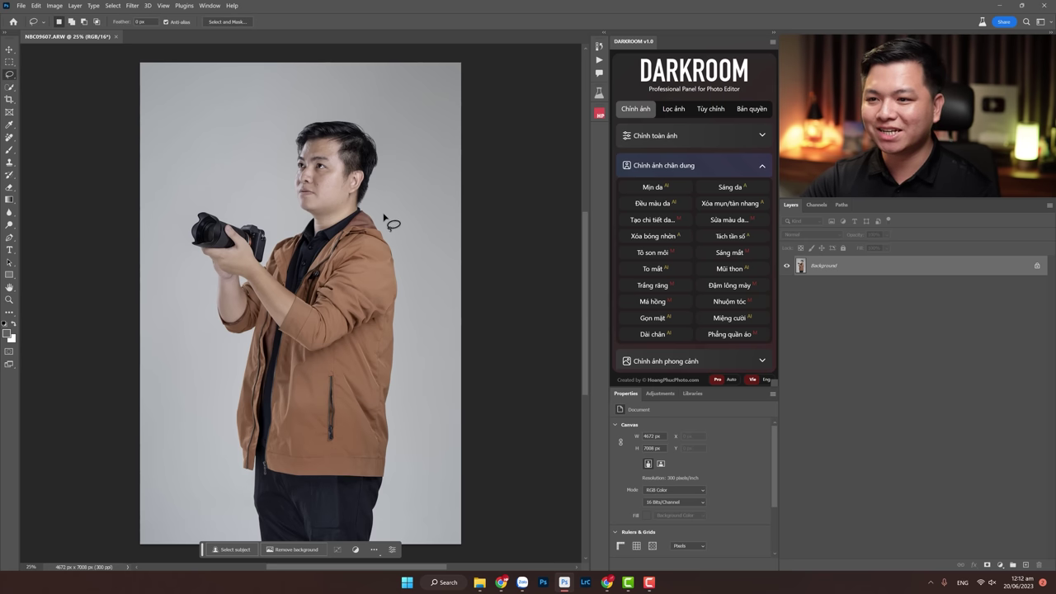
drag(384, 219, 371, 210)
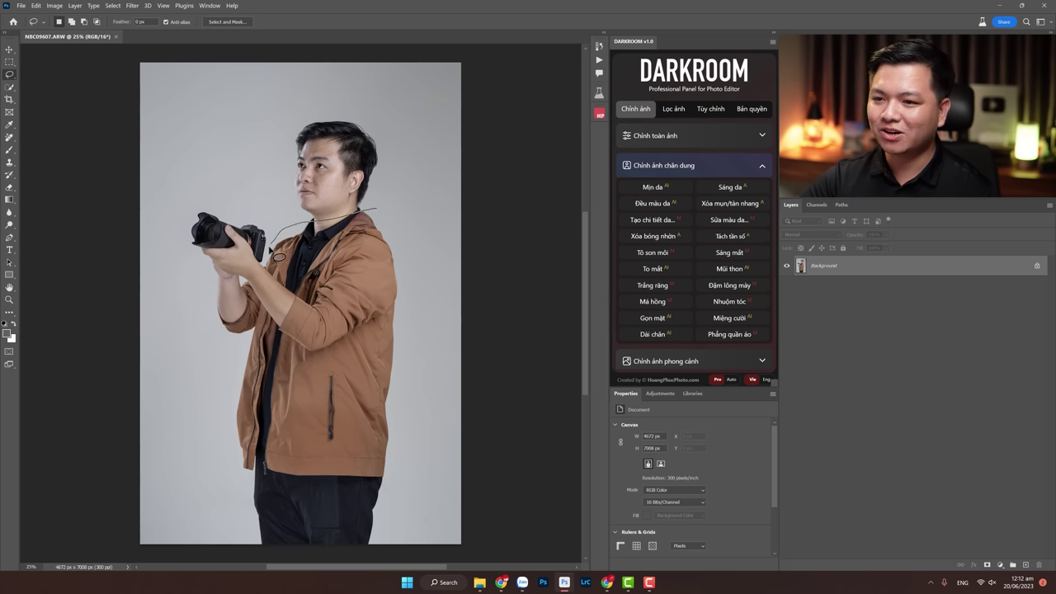
mouse_move(223, 318)
mouse_down()
mouse_move(212, 434)
mouse_move(284, 505)
mouse_move(396, 491)
mouse_move(416, 299)
mouse_move(377, 211)
mouse_up()
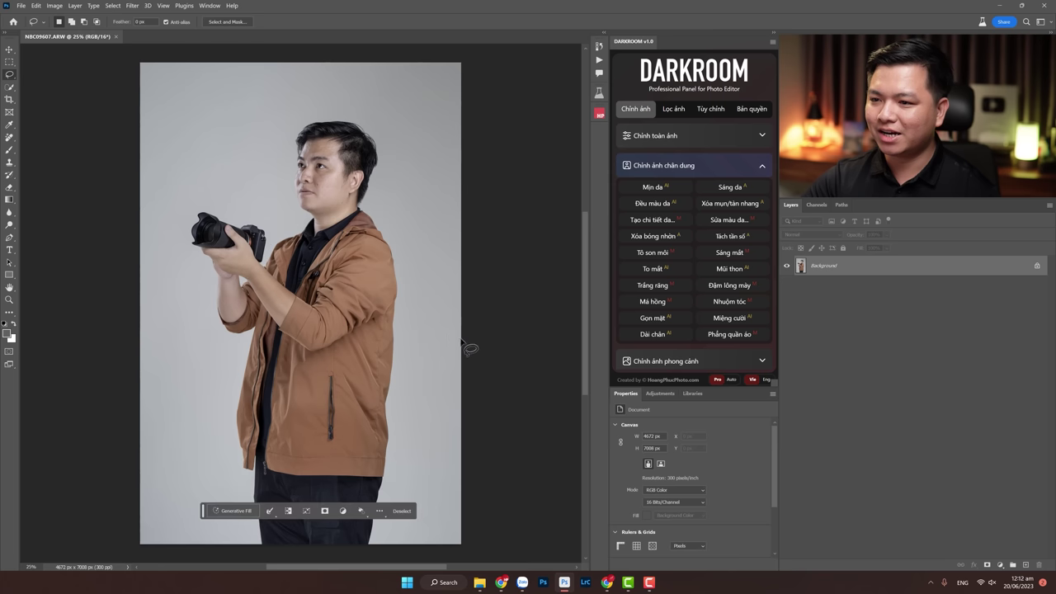
Generate a 'suit' fill, preview the second variation, then delete it
click(237, 510)
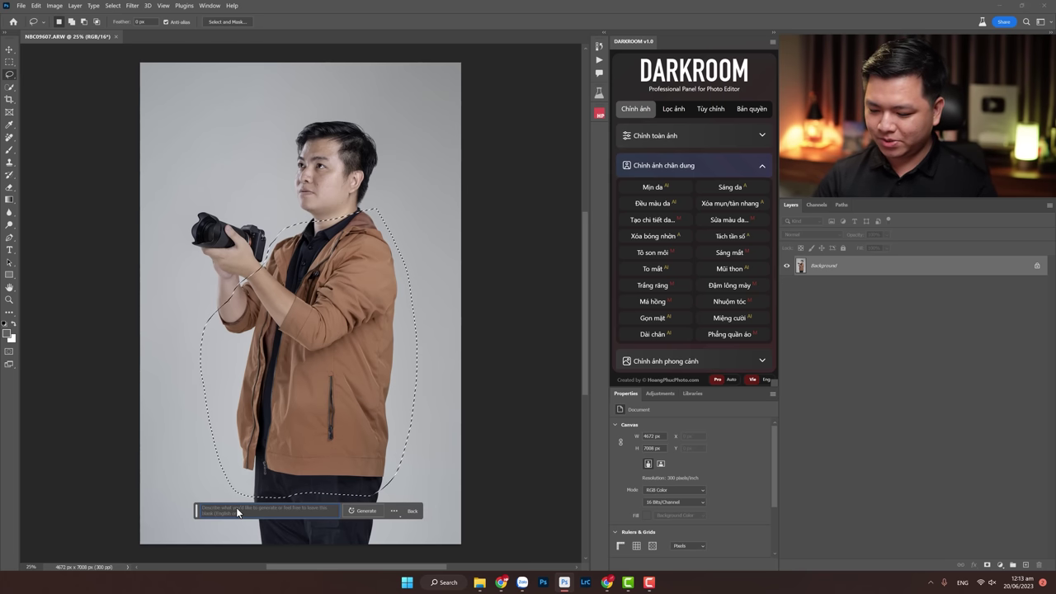
text(suit)
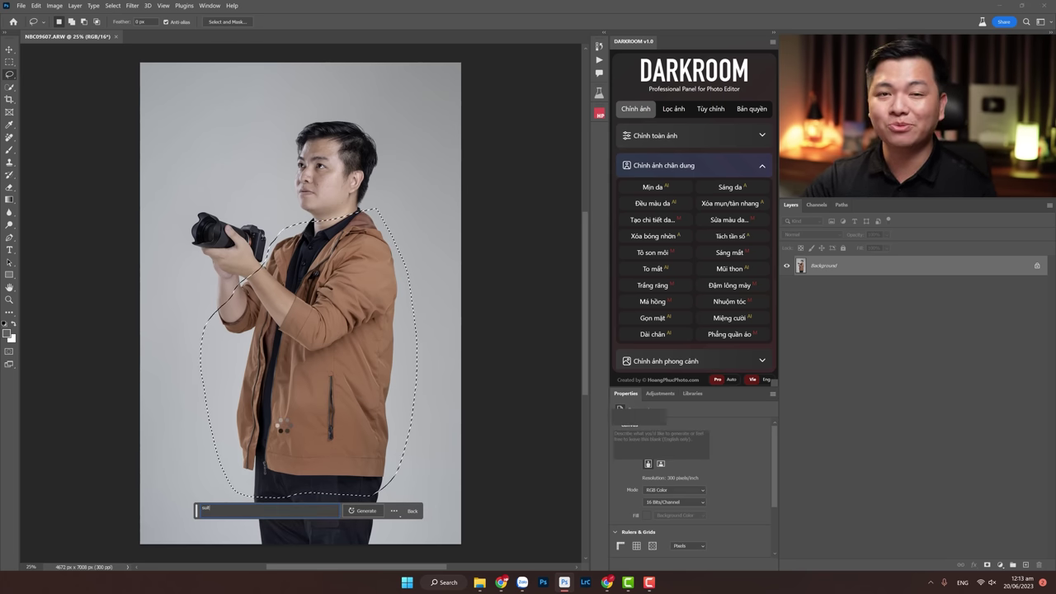
click(363, 511)
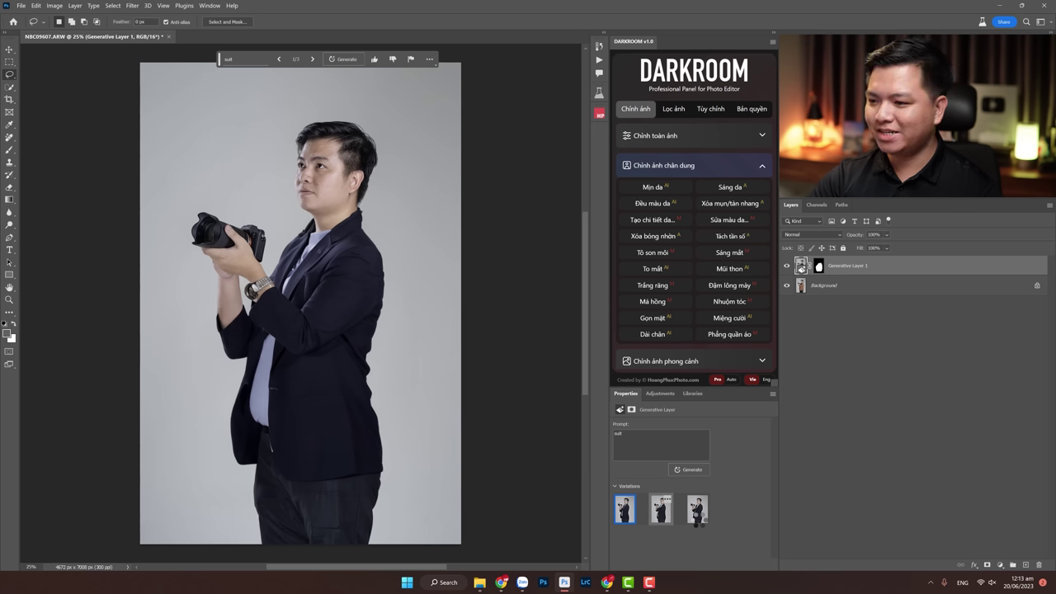
click(661, 509)
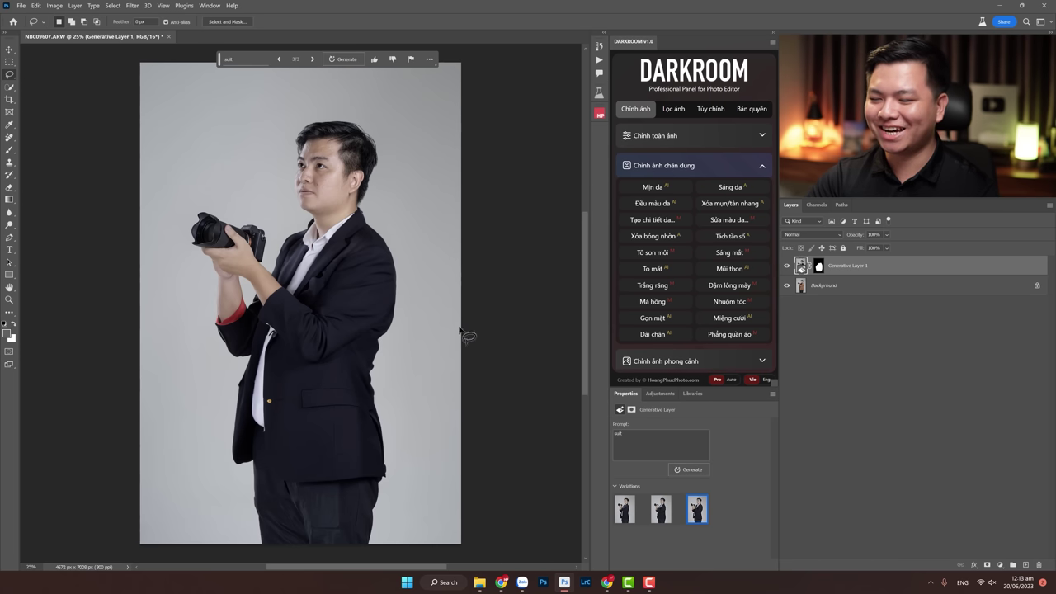
key(Delete)
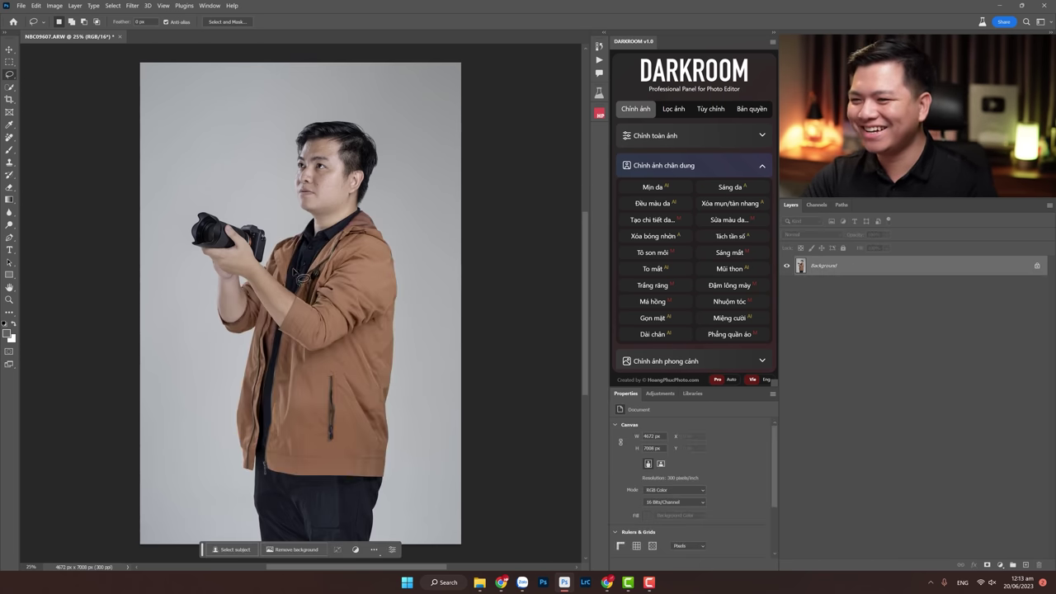
Zoom and scroll the view to show the man's whole brown jacket and trousers
key(z)
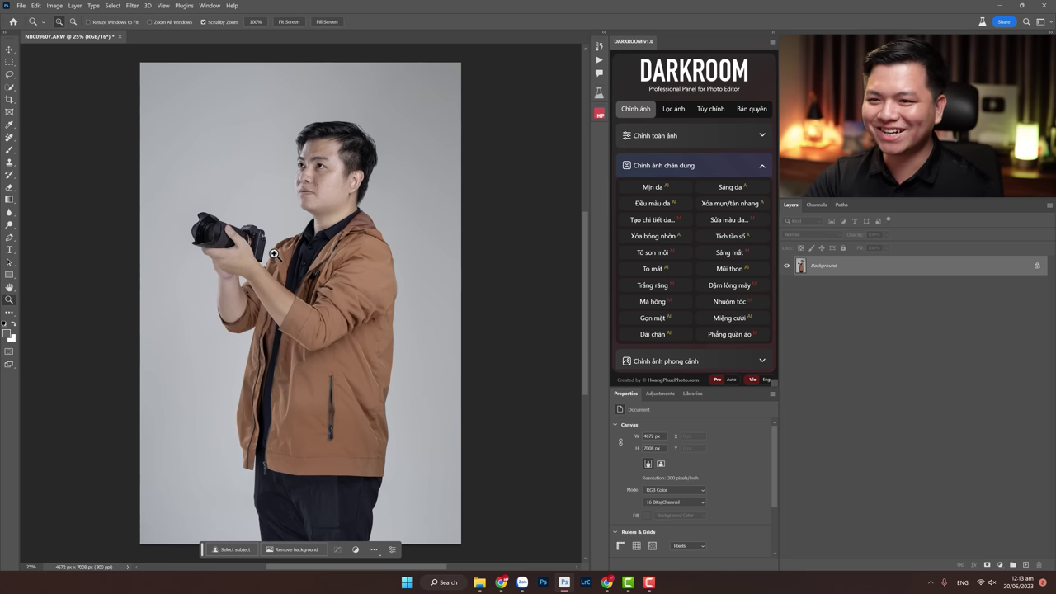
click(274, 256)
click(8, 75)
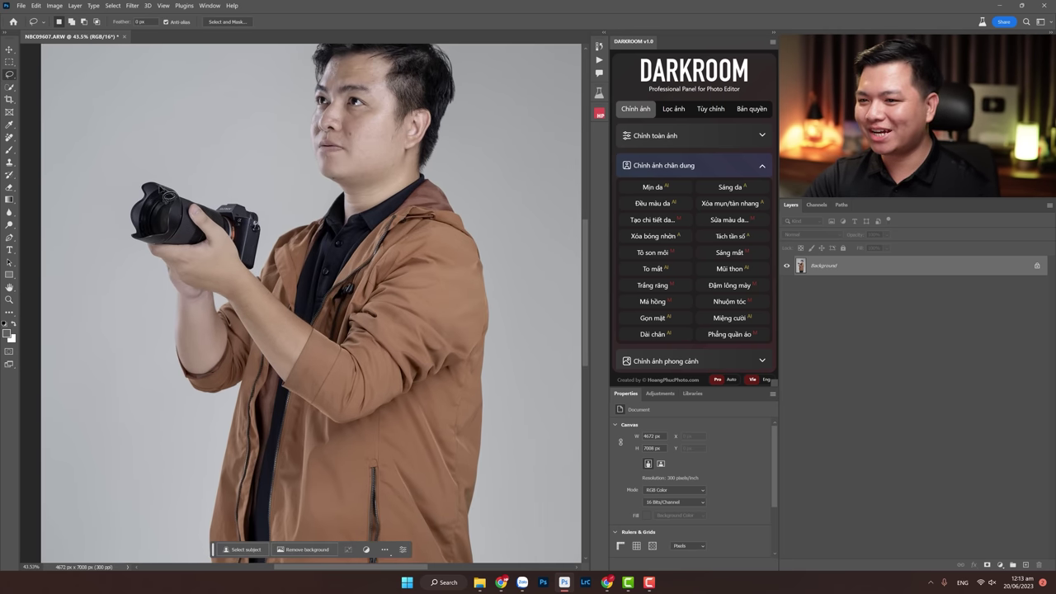
key(z)
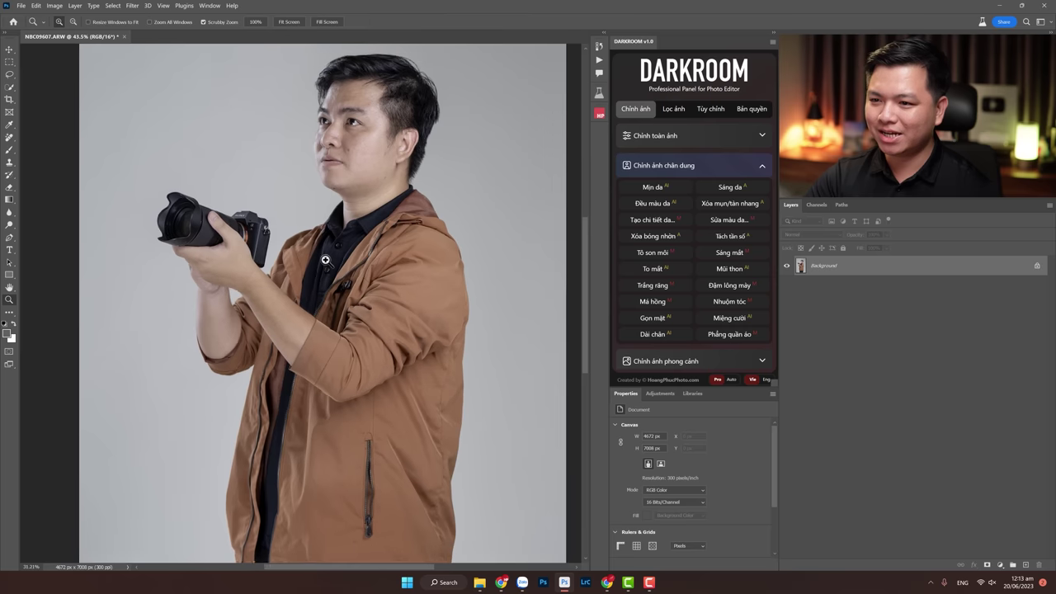
drag(330, 256, 218, 234)
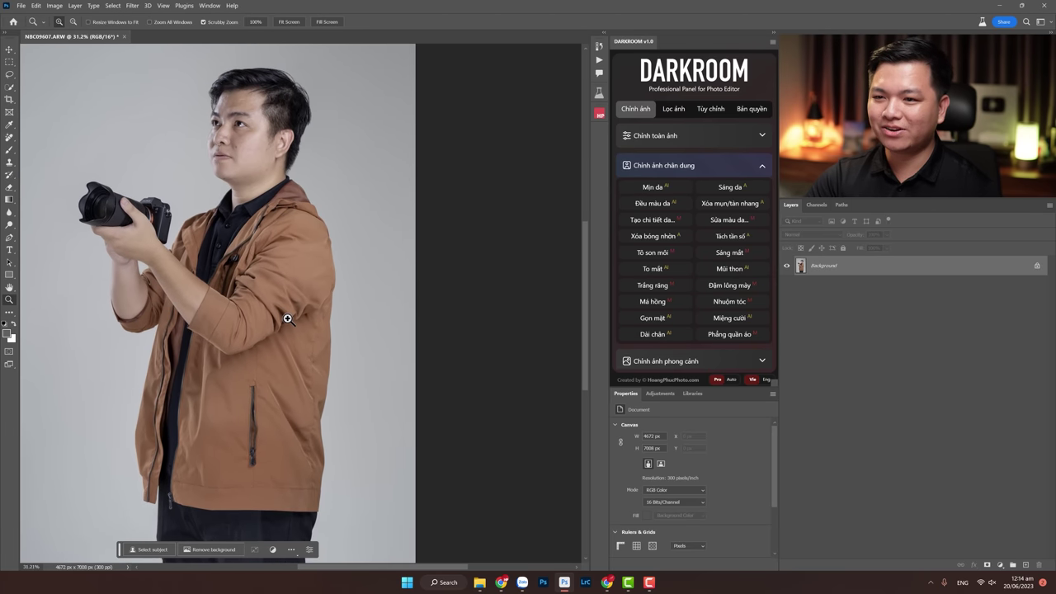
drag(287, 319, 256, 407)
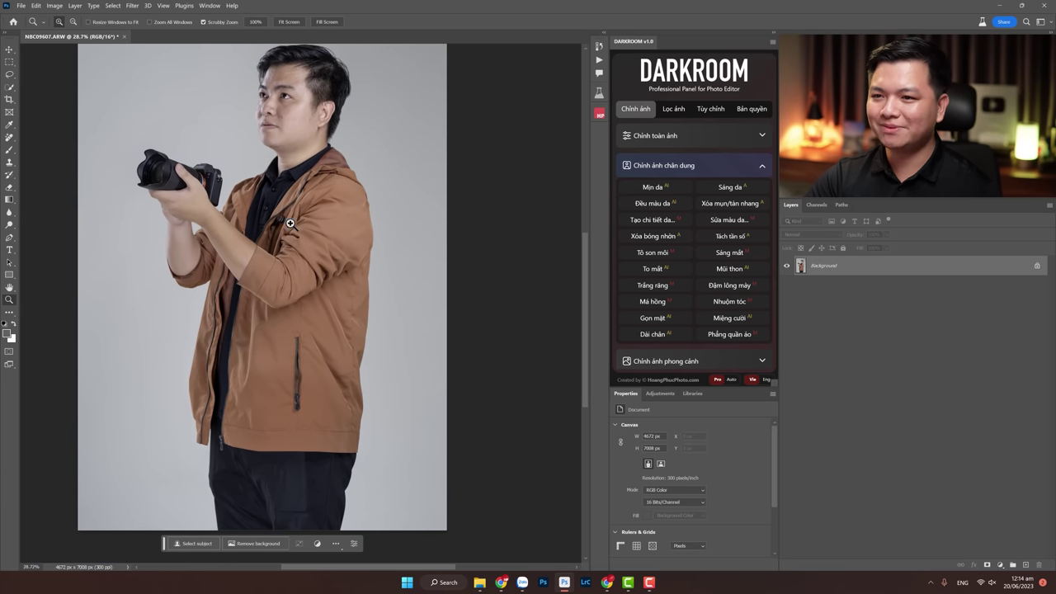
scroll(297, 235, up, 1)
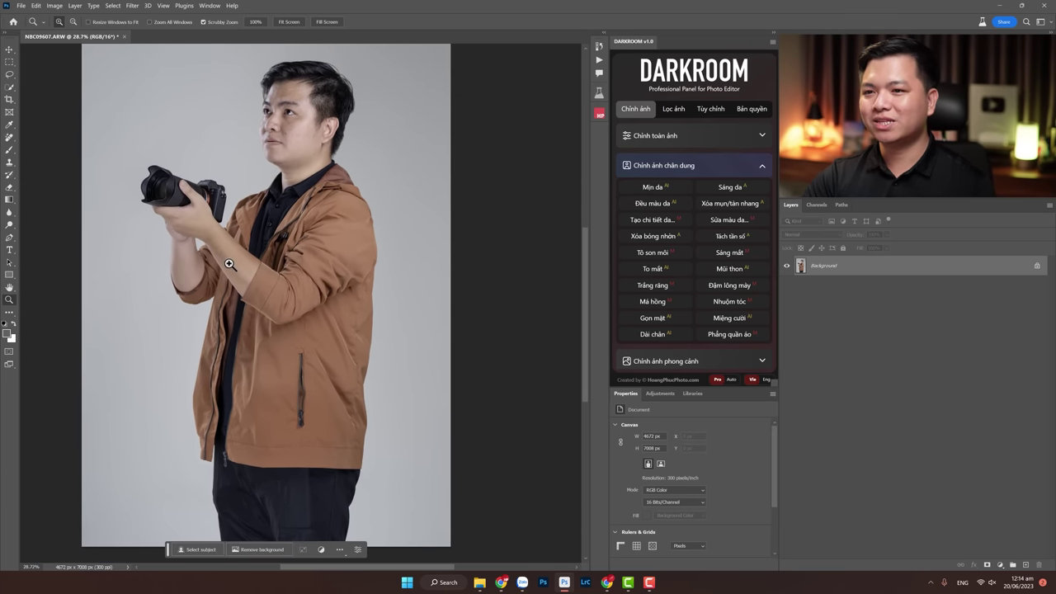
scroll(347, 330, up, 3)
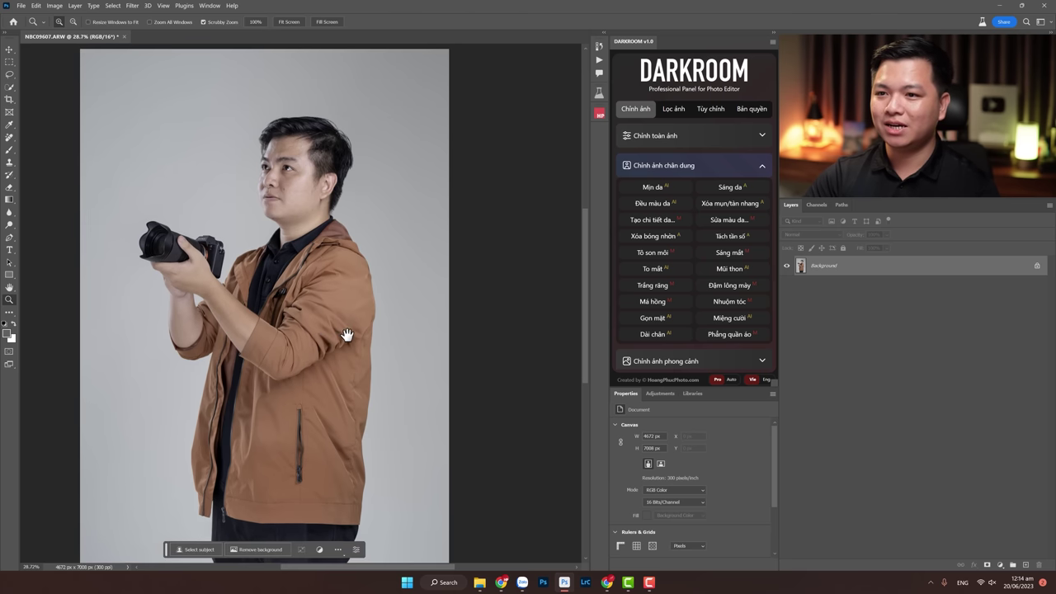
click(9, 74)
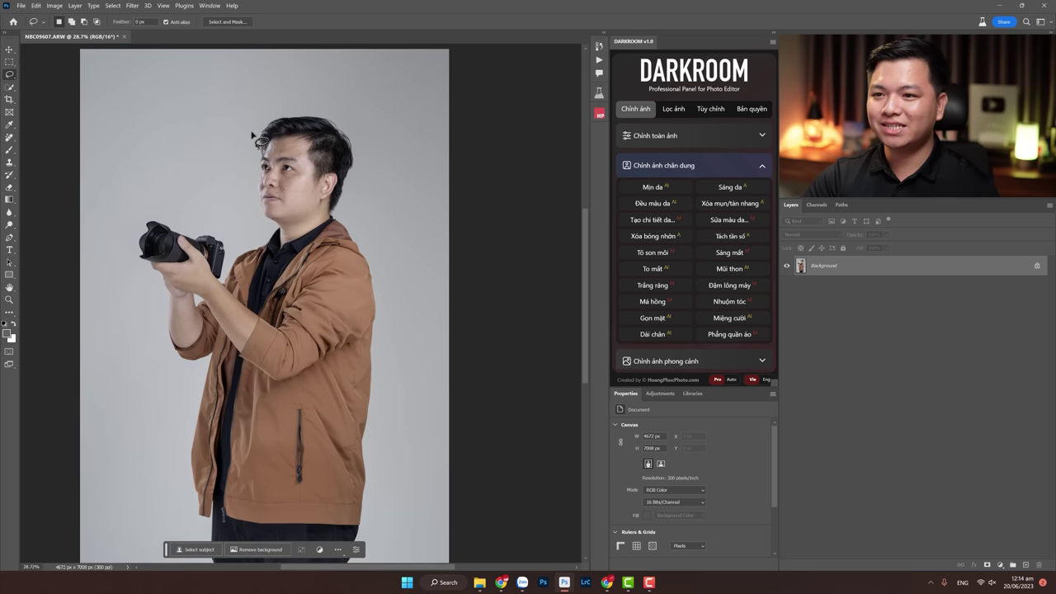
drag(253, 134, 254, 145)
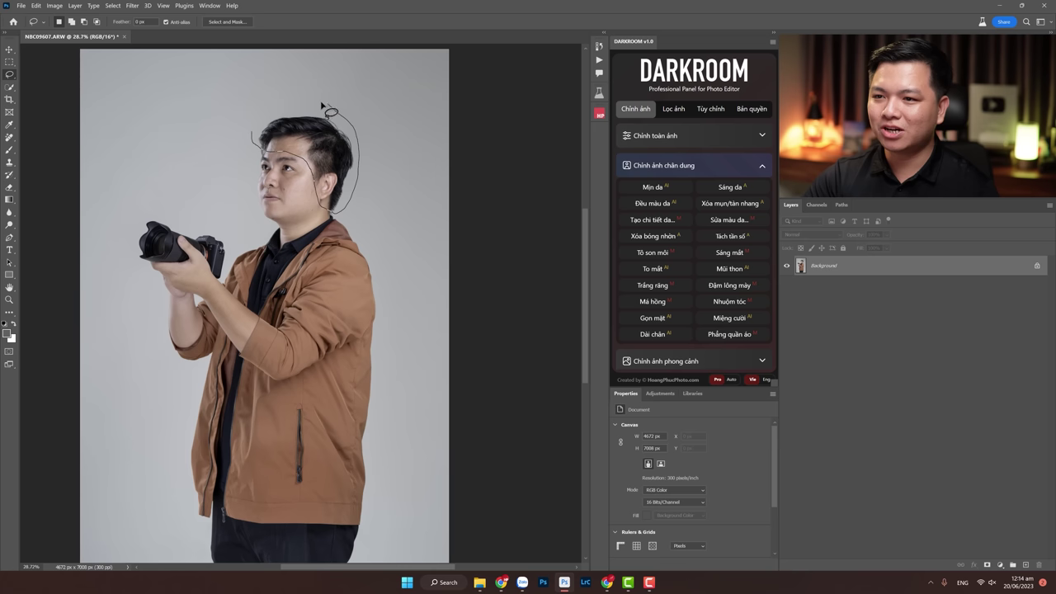
drag(266, 116, 262, 125)
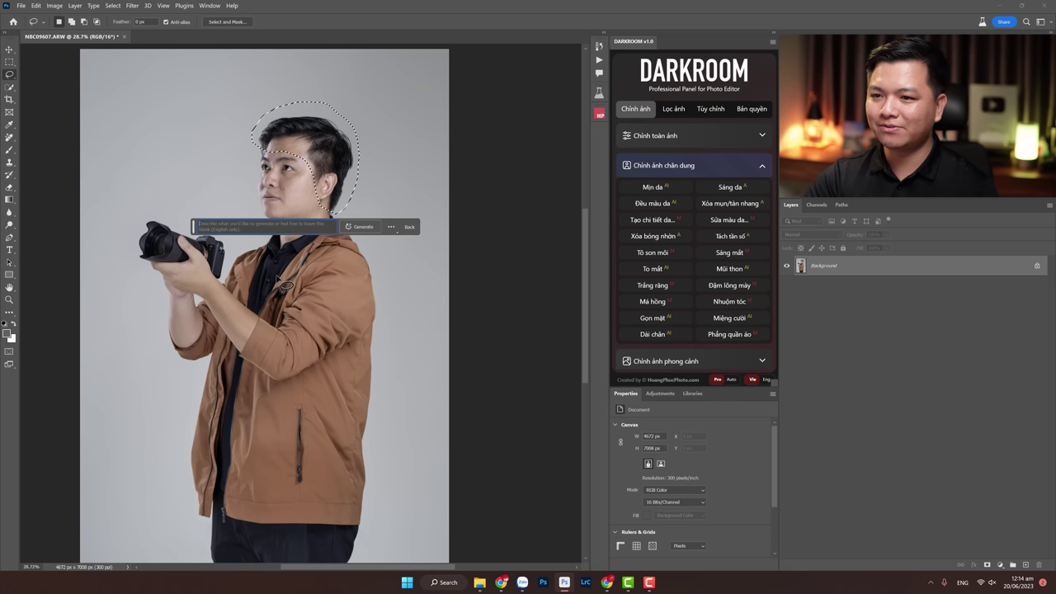
text(brow)
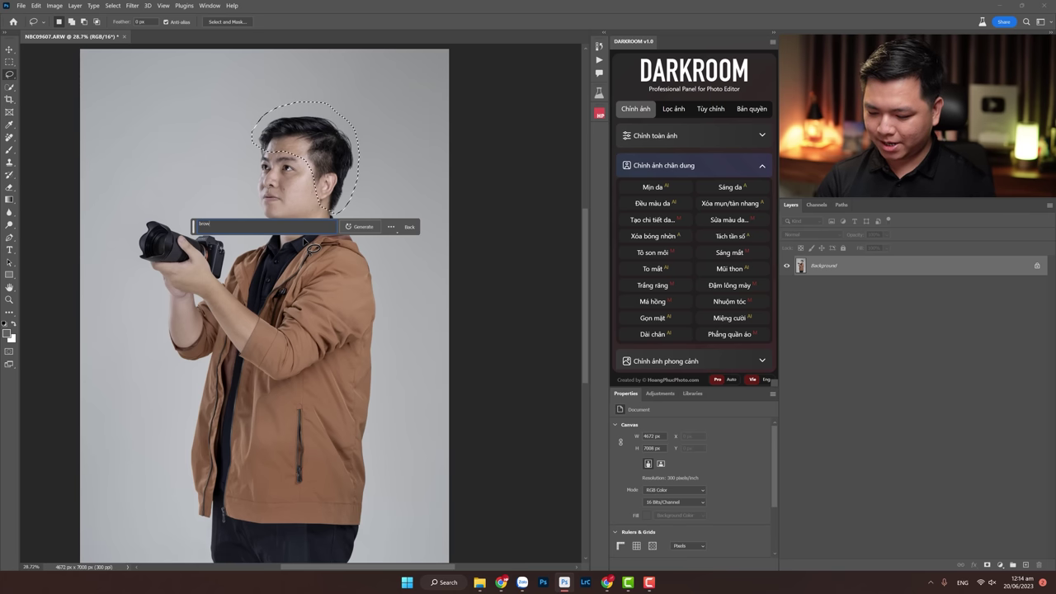
text(air)
key(Return)
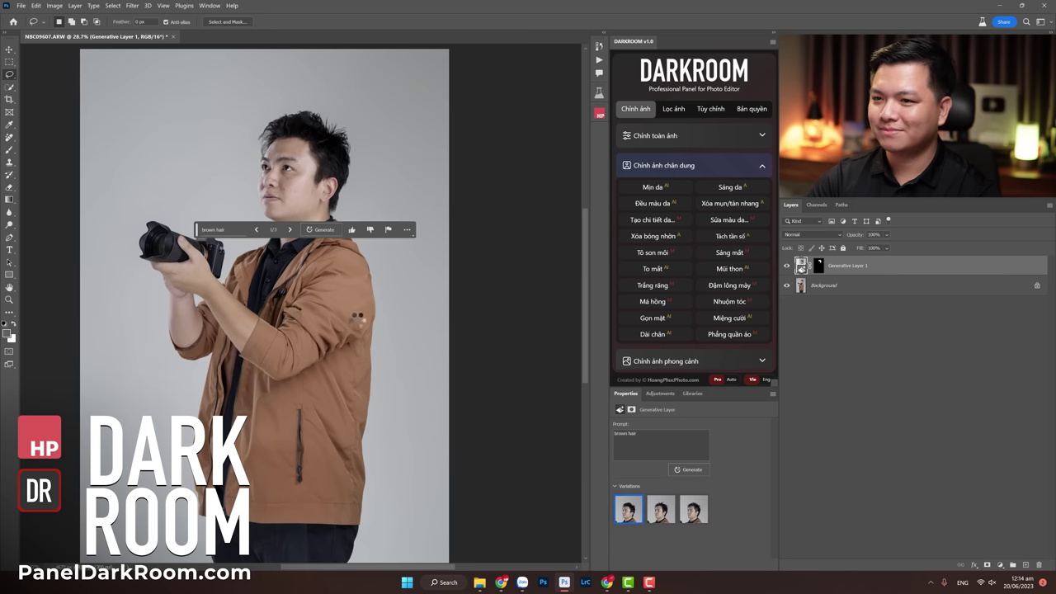
click(660, 507)
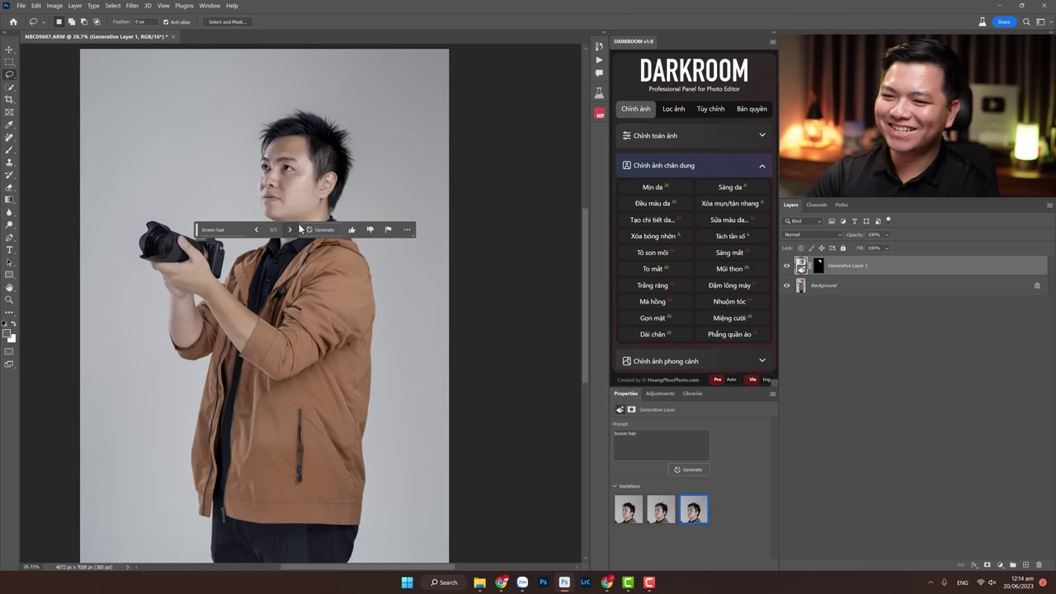
click(231, 232)
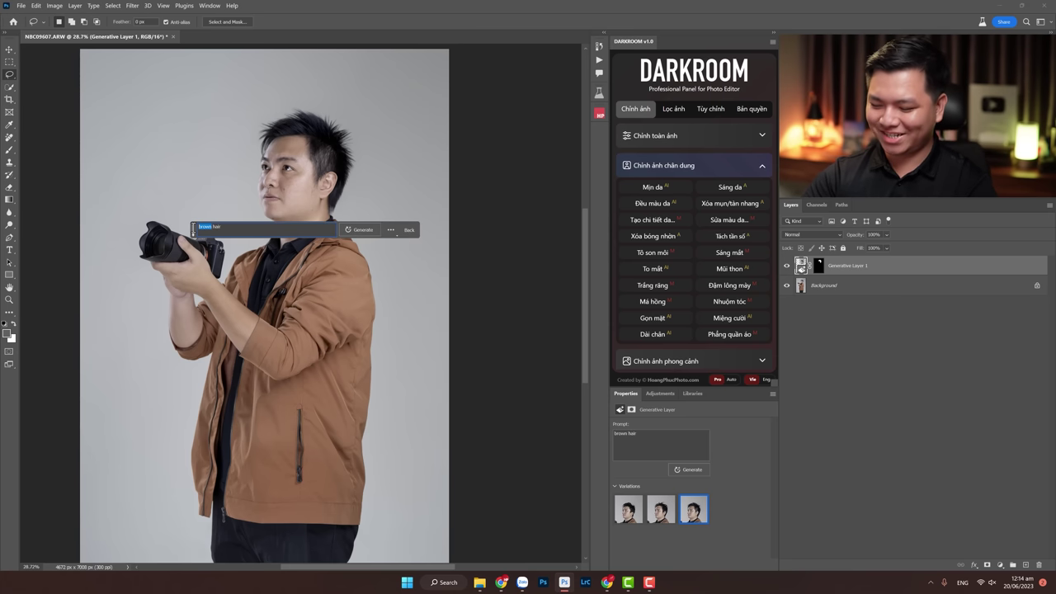
text(n)
key(Return)
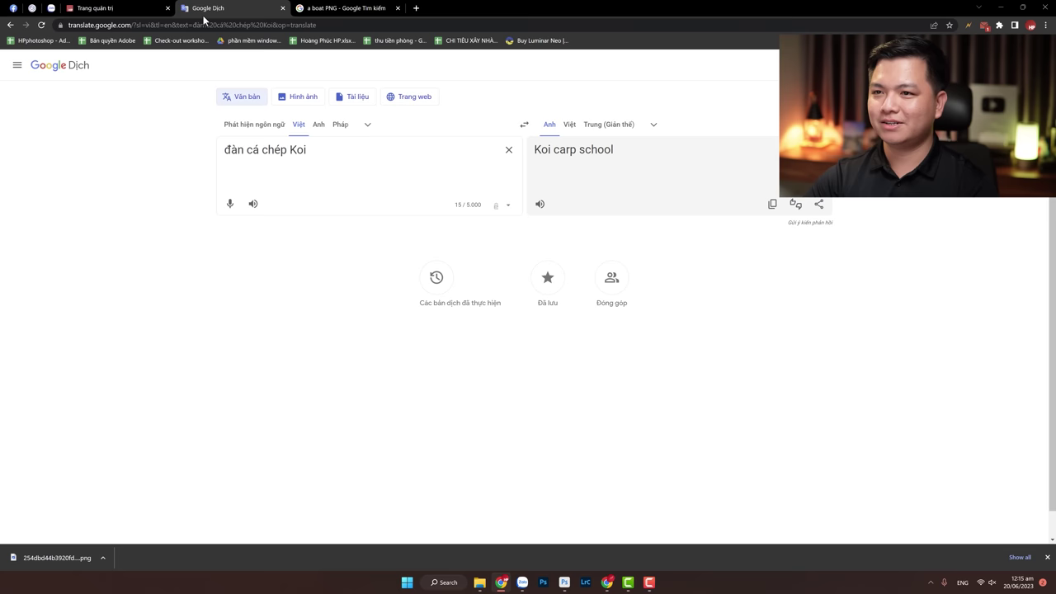
key(ctrl+a)
text(đầu trọc)
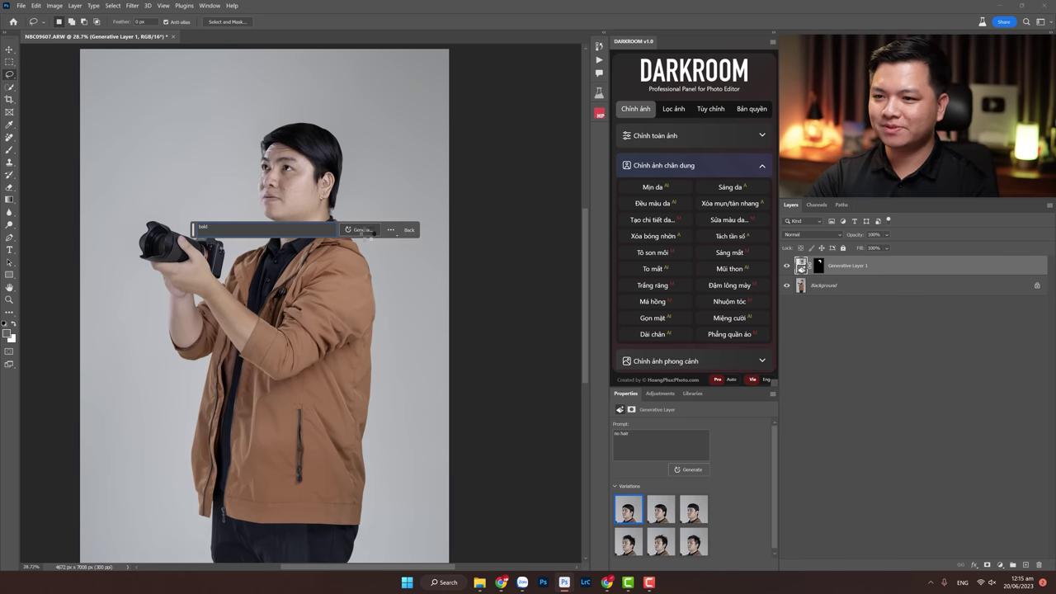
click(369, 230)
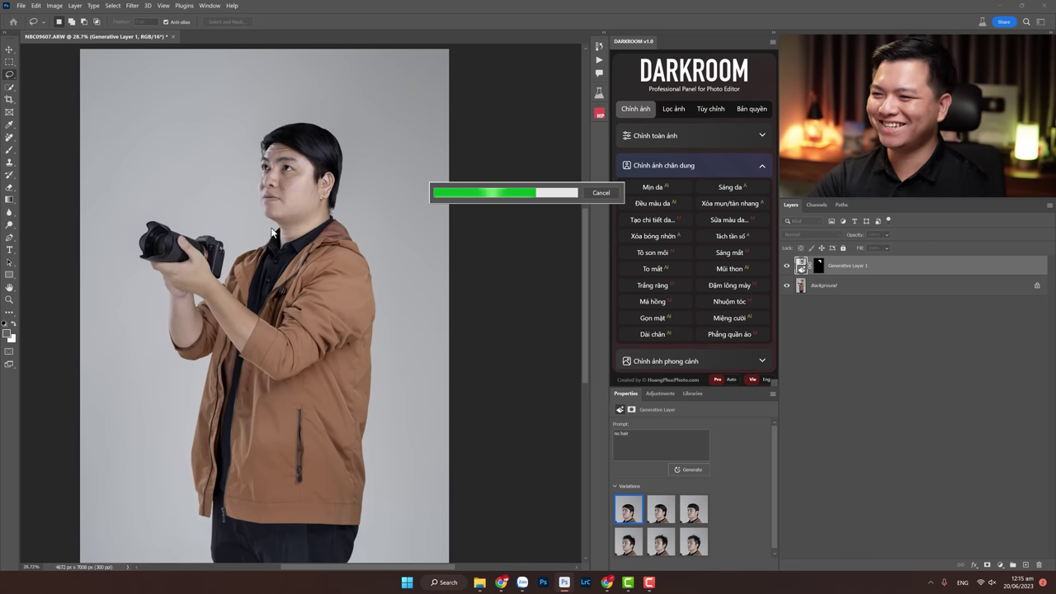
click(660, 509)
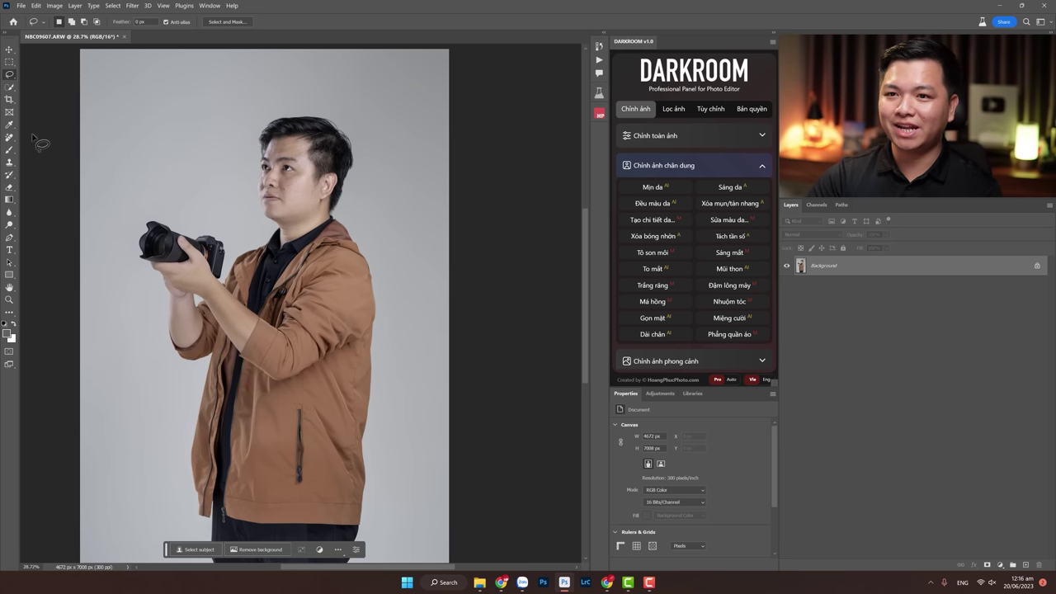
Select the man as subject, then invert the selection to the grey backdrop
click(9, 95)
click(301, 22)
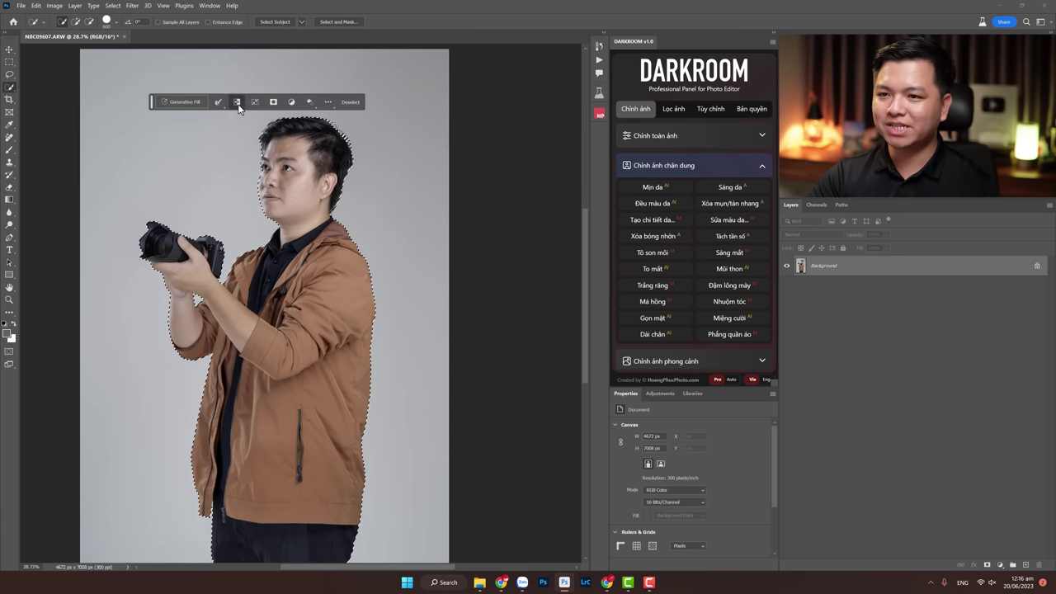
click(237, 103)
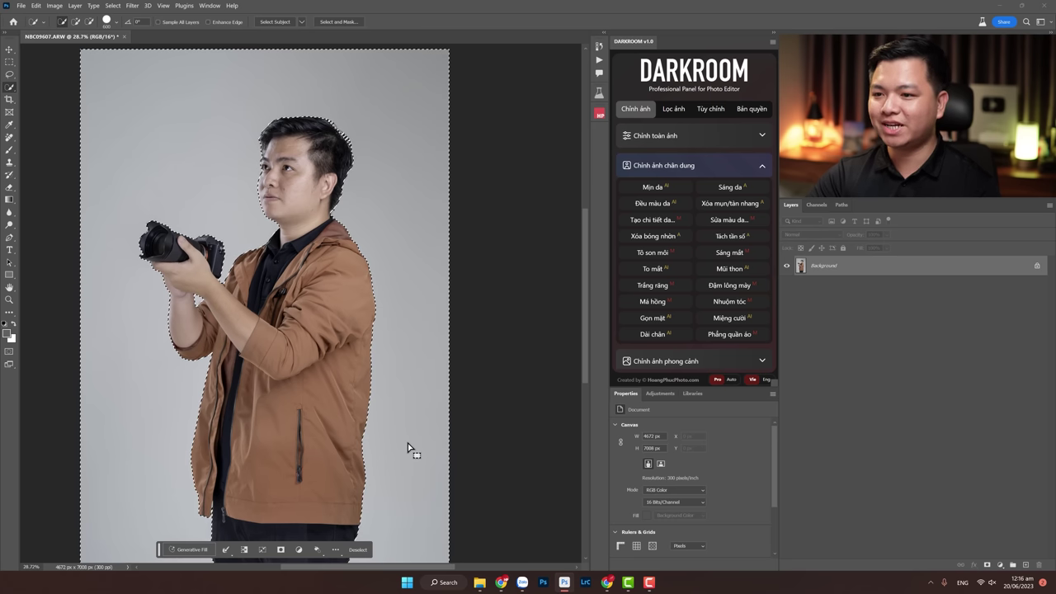
Generative Fill the background with 'a jungle' and choose the third, rocky variation
click(190, 550)
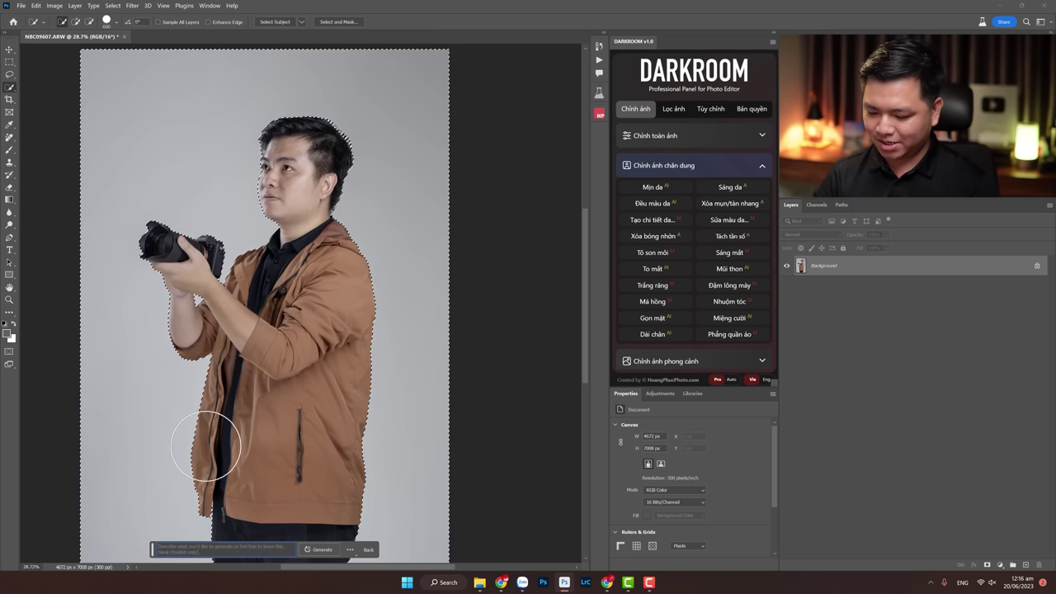
text(a jungle)
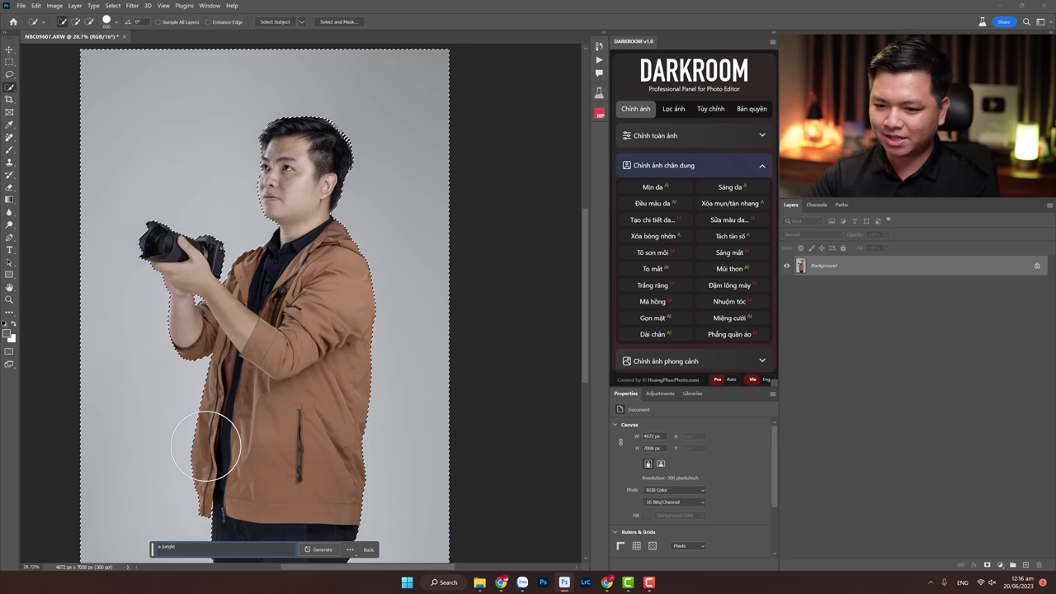
click(321, 550)
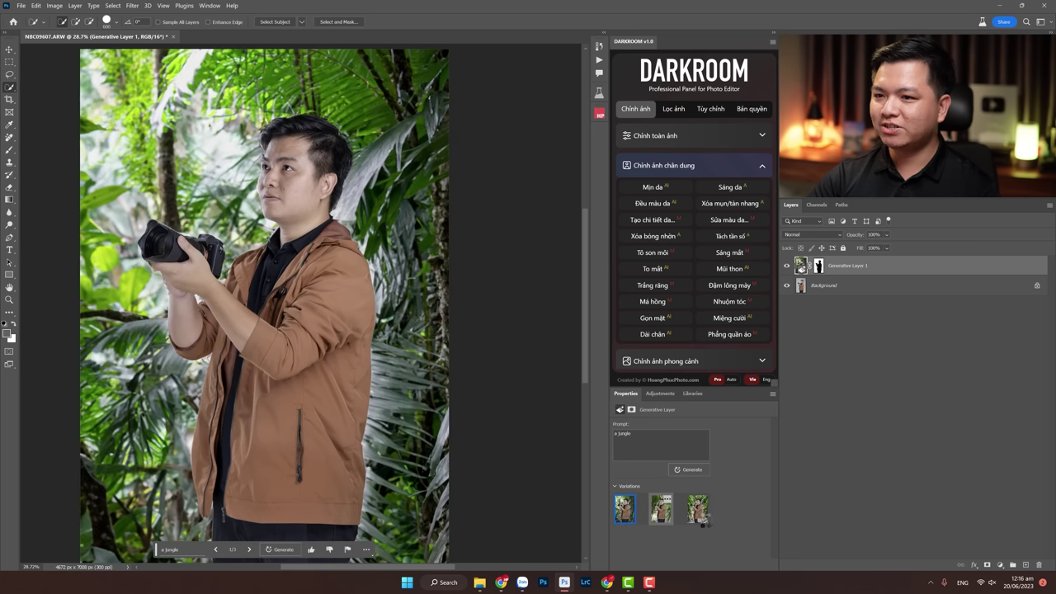
click(661, 510)
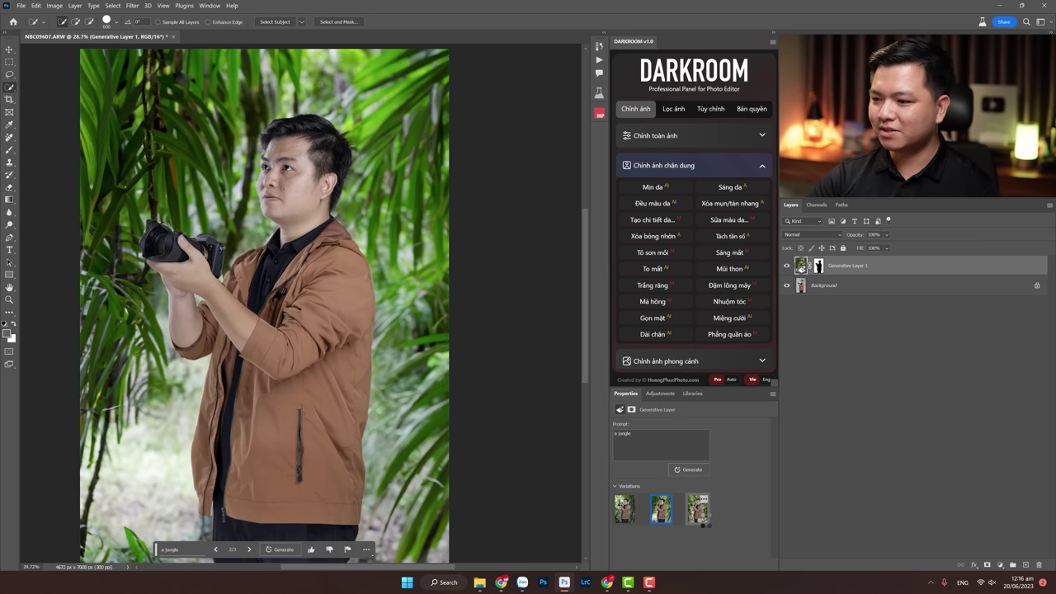
click(697, 509)
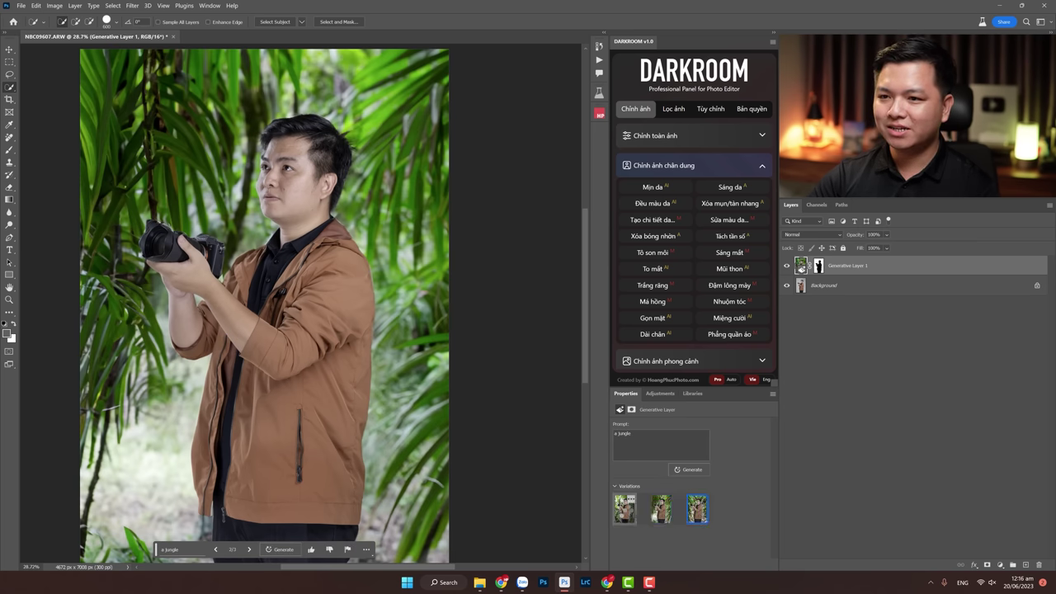